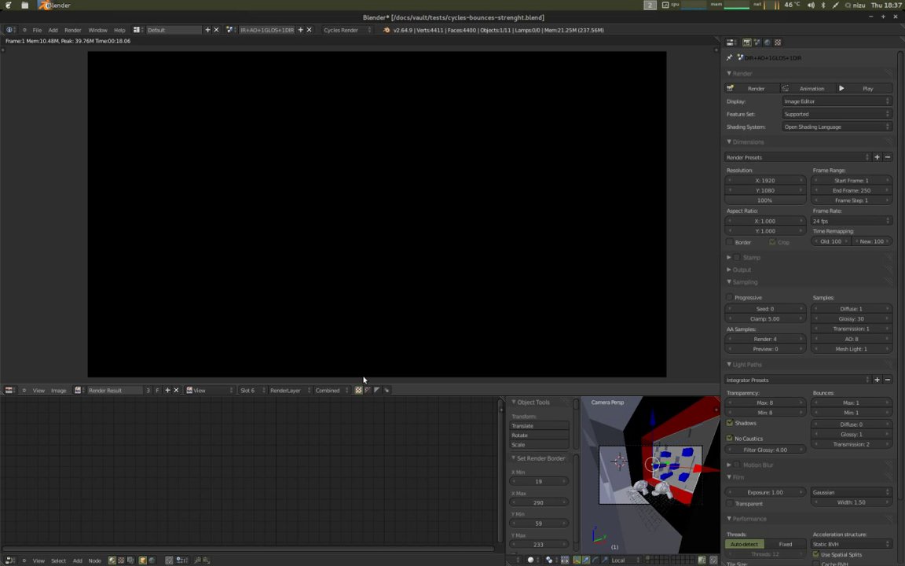
- Render the covered-alley camera view in Cycles with Glossy 30 and AO 8 samples
{"action": "key", "text": "F12"}
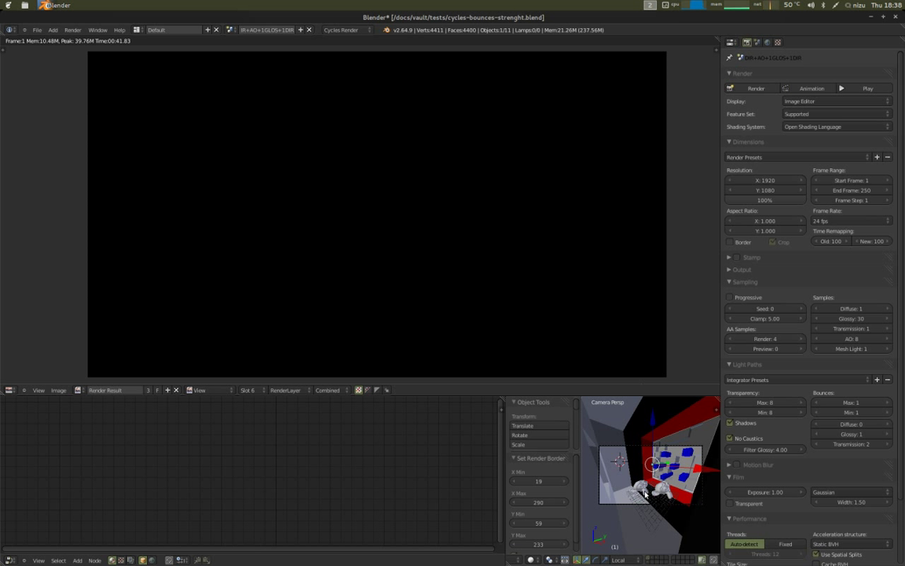
- Re-render the alley in Cycles at Glossy 40 samples until both monkey heads appear lit
{"action": "key", "text": "F12"}
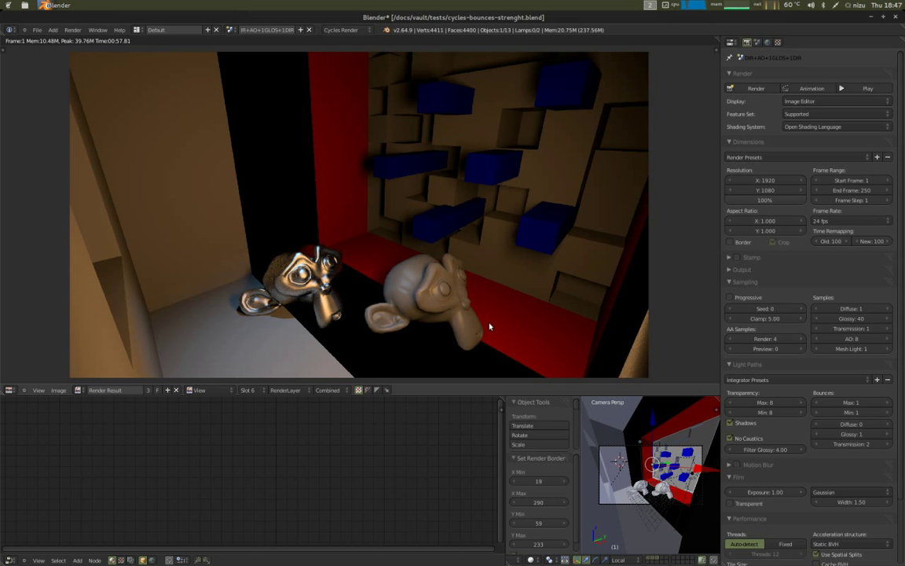
- Toggle Progressive sampling on and off, then show the alley scene in Solid shading
{"action": "left_click", "coordinate": [749, 298]}
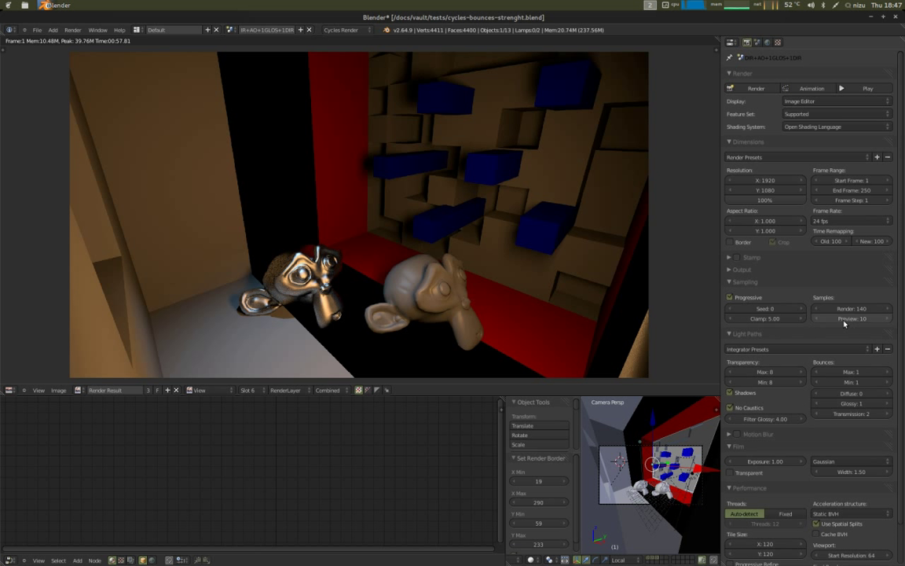
{"action": "left_click", "coordinate": [747, 298]}
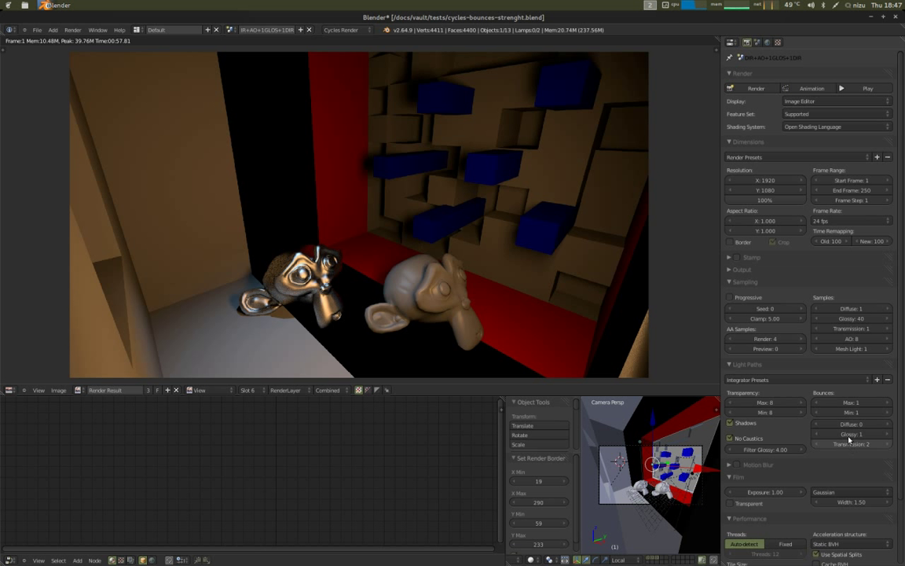
{"action": "left_click", "coordinate": [749, 298]}
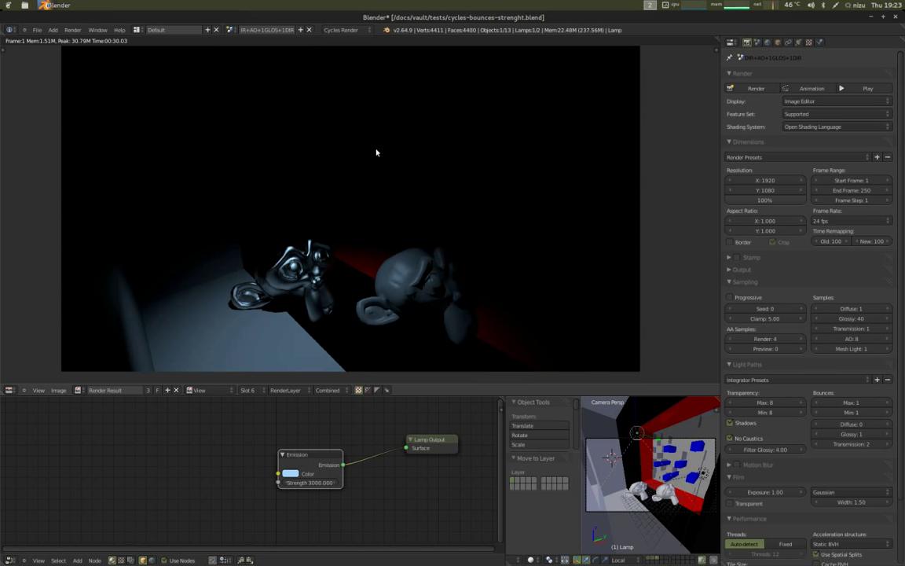
{"action": "key", "text": "shift+z"}
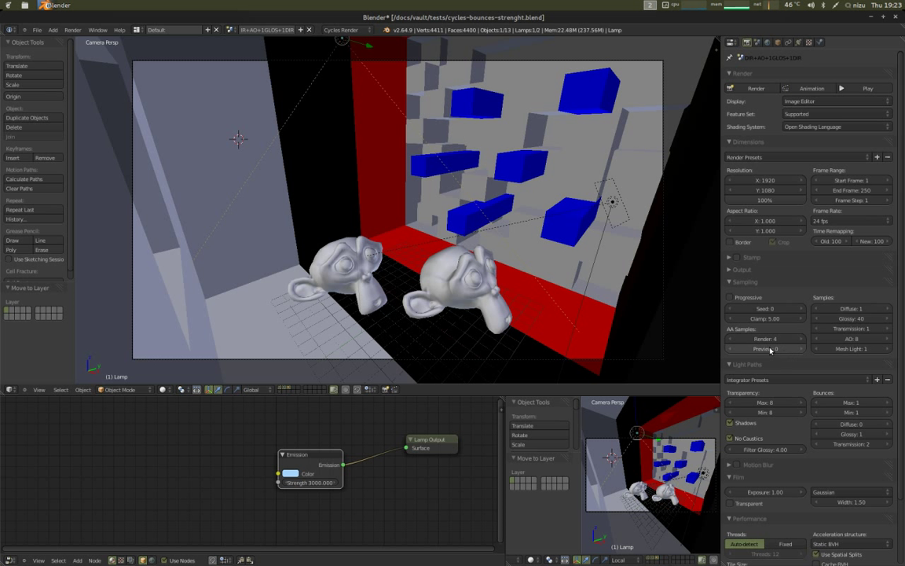
- Switch Progressive sampling off again and view Lamp.002's spot settings at strength 3000
{"action": "left_click", "coordinate": [756, 297]}
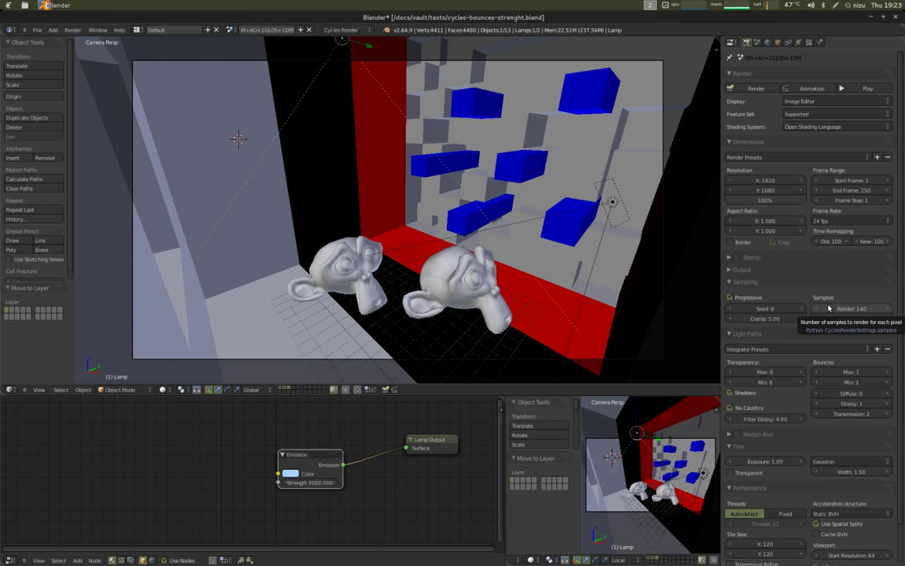
{"action": "left_click", "coordinate": [744, 298]}
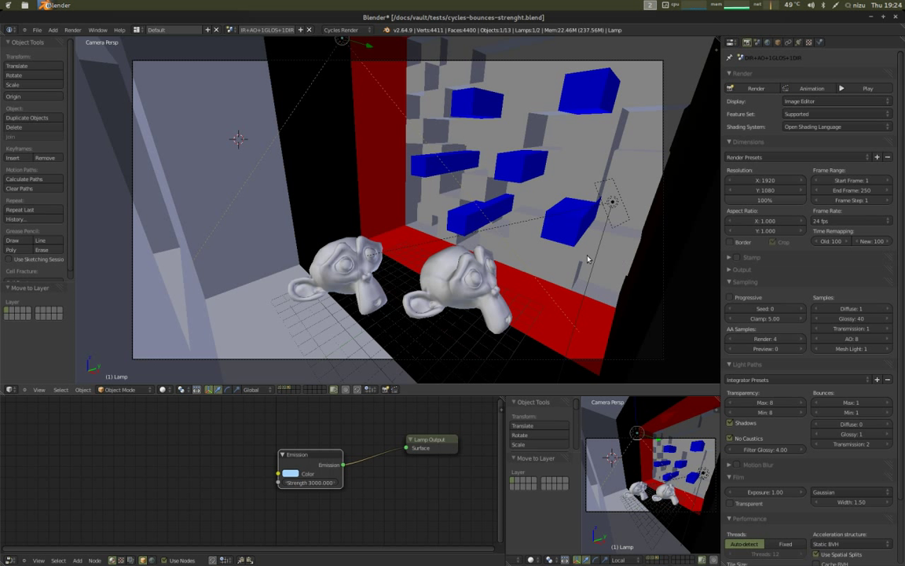
{"action": "left_click", "coordinate": [799, 41]}
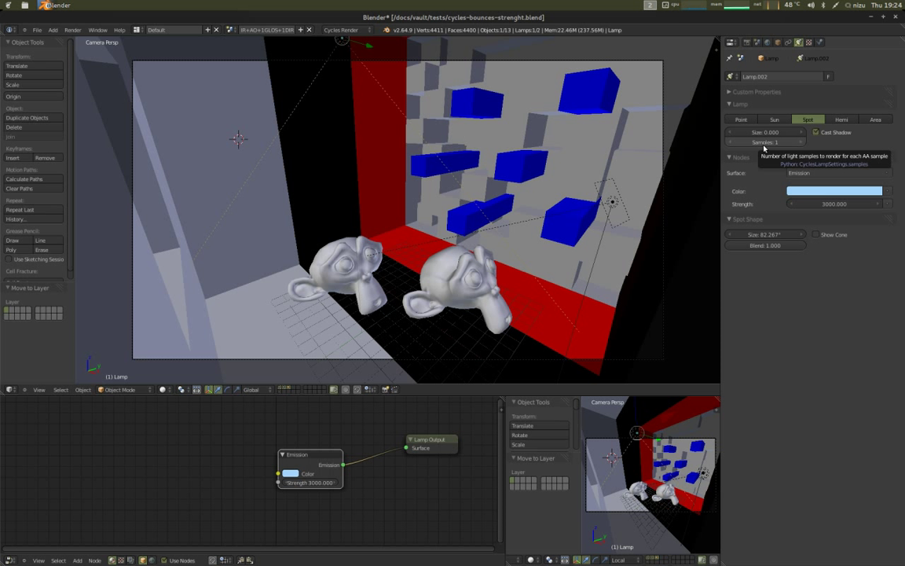
- Review the World and spot lamp settings, then return to the render settings
{"action": "left_click", "coordinate": [768, 42]}
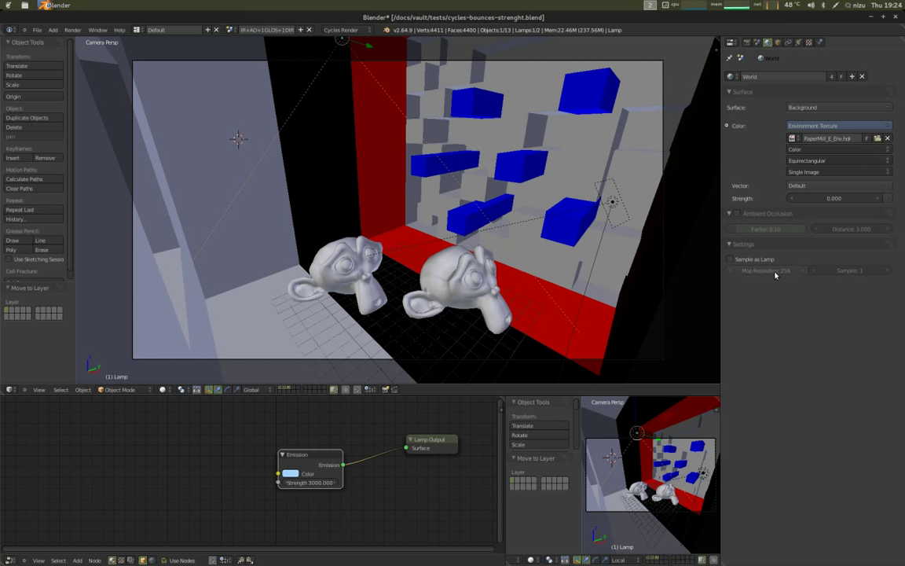
{"action": "left_click", "coordinate": [800, 41]}
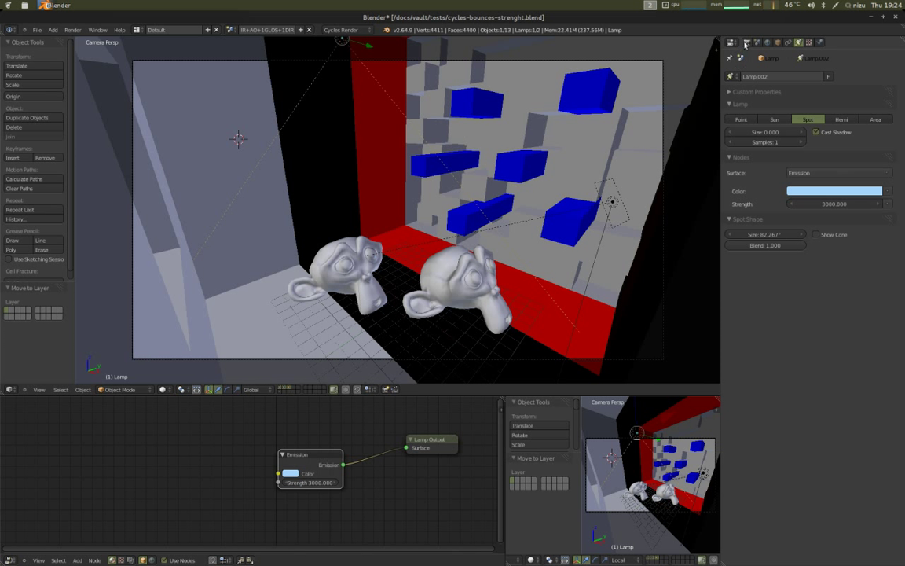
{"action": "left_click", "coordinate": [747, 42]}
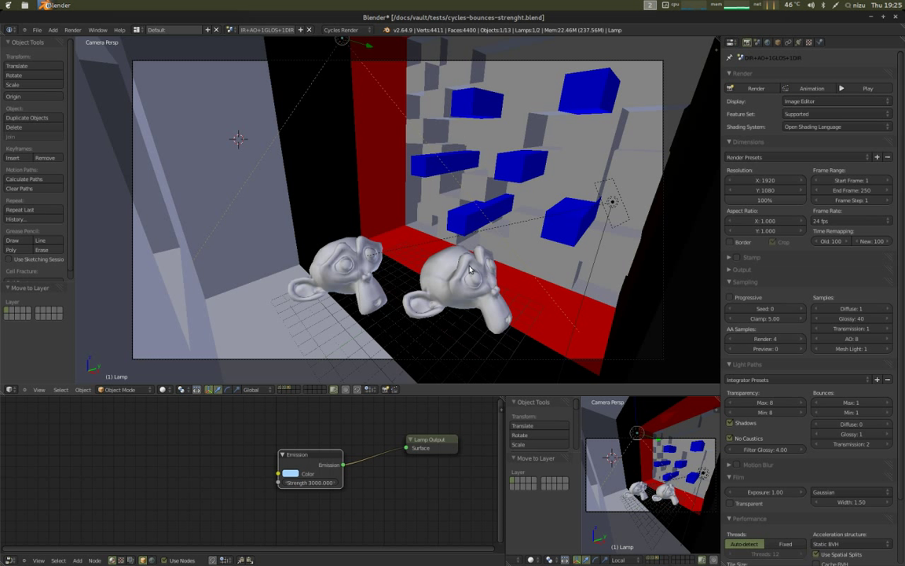
- Zoom the camera view in on the two monkeys and the lamp by the right wall
{"action": "scroll", "coordinate": [470, 270], "scroll_direction": "up", "scroll_amount": 2}
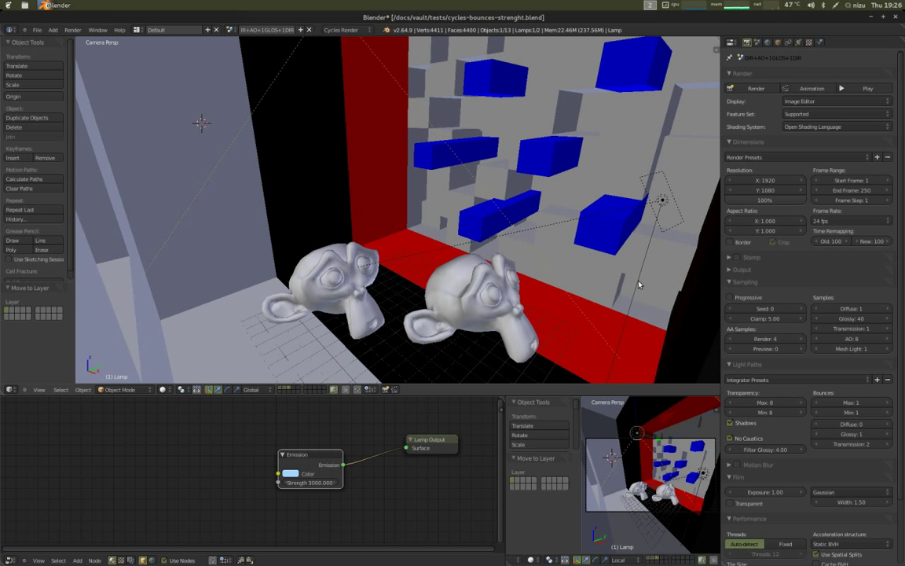
- Select the orange area lamp by the right wall and check its 1000 emission strength
{"action": "right_click", "coordinate": [661, 201]}
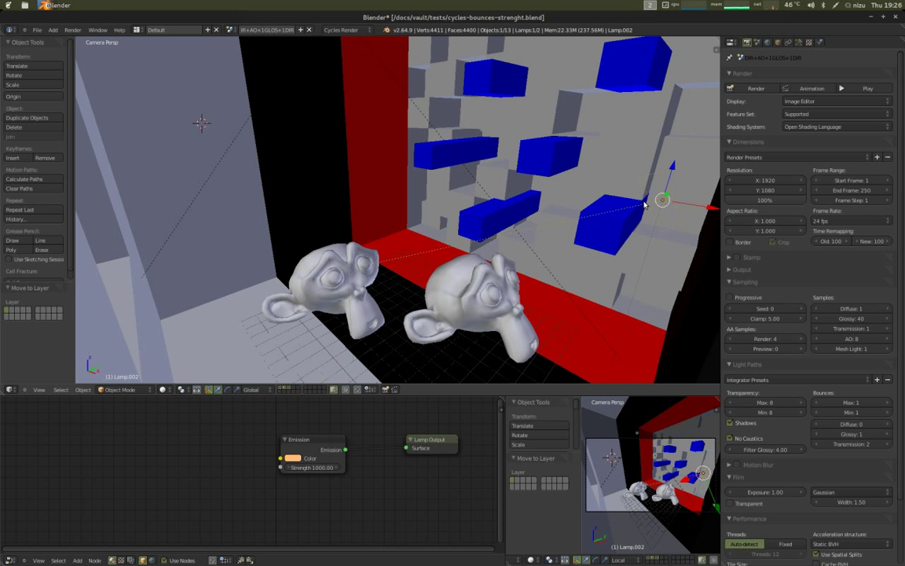
{"action": "left_click", "coordinate": [799, 41]}
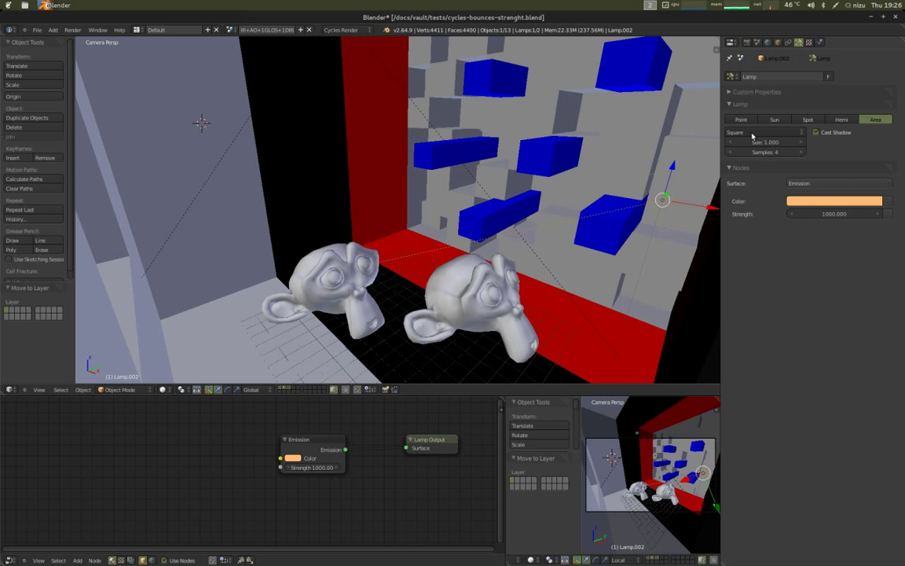
{"action": "left_click", "coordinate": [746, 42]}
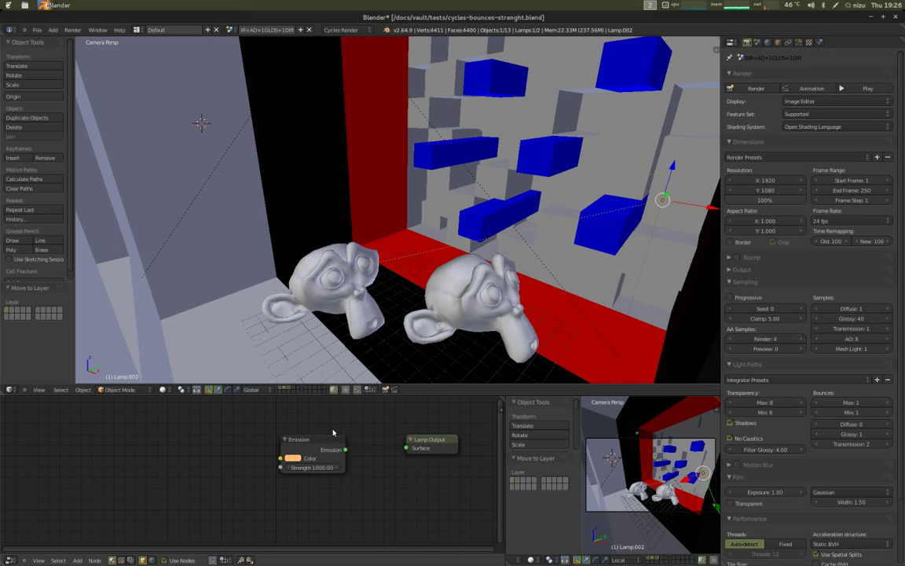
- Inspect the left monkey and original lamp, then replace that lamp with the pasted orange Lamp.002
{"action": "right_click", "coordinate": [270, 320]}
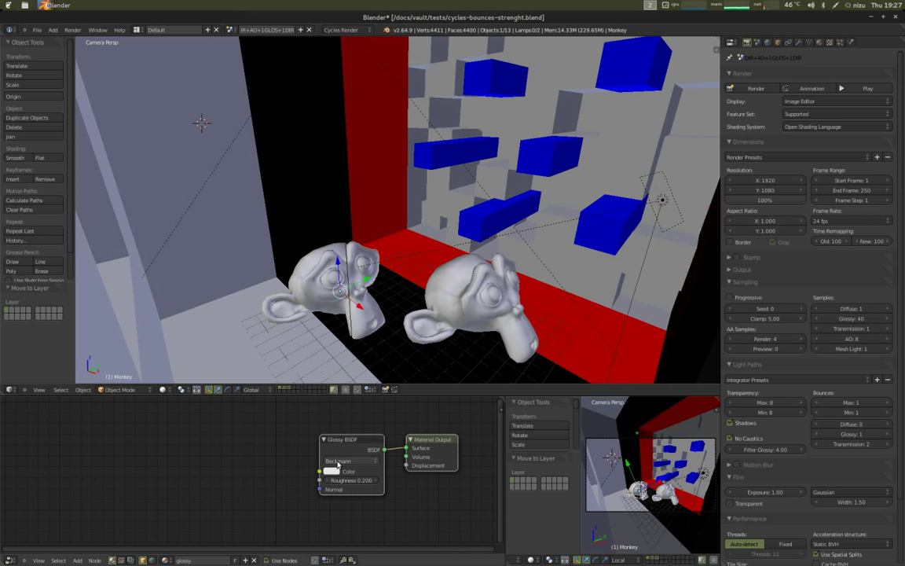
{"action": "right_click", "coordinate": [270, 320]}
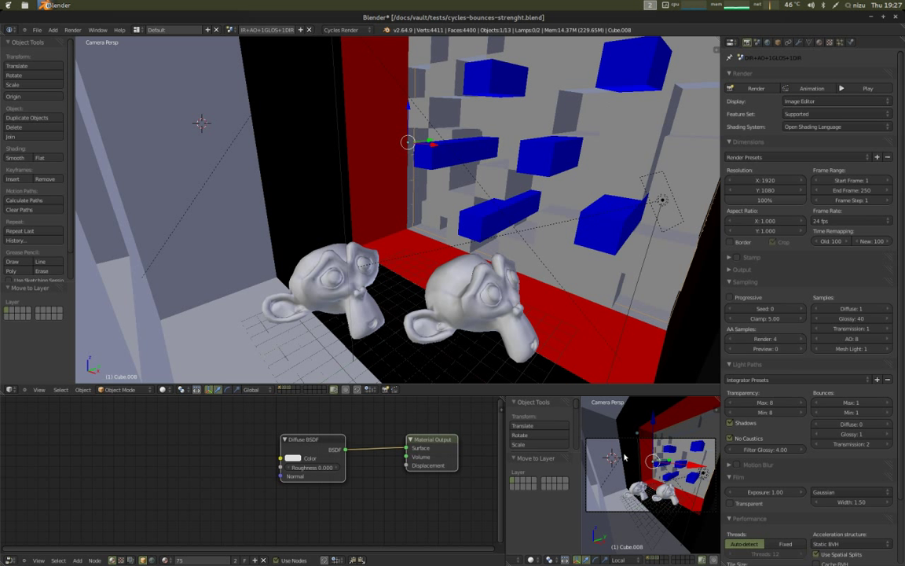
{"action": "right_click", "coordinate": [637, 432]}
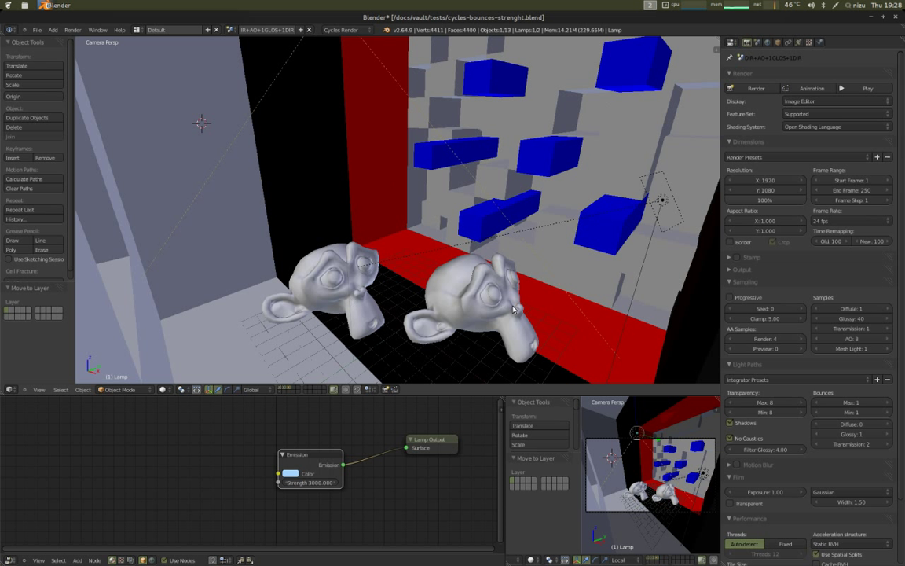
{"action": "key", "text": "Delete"}
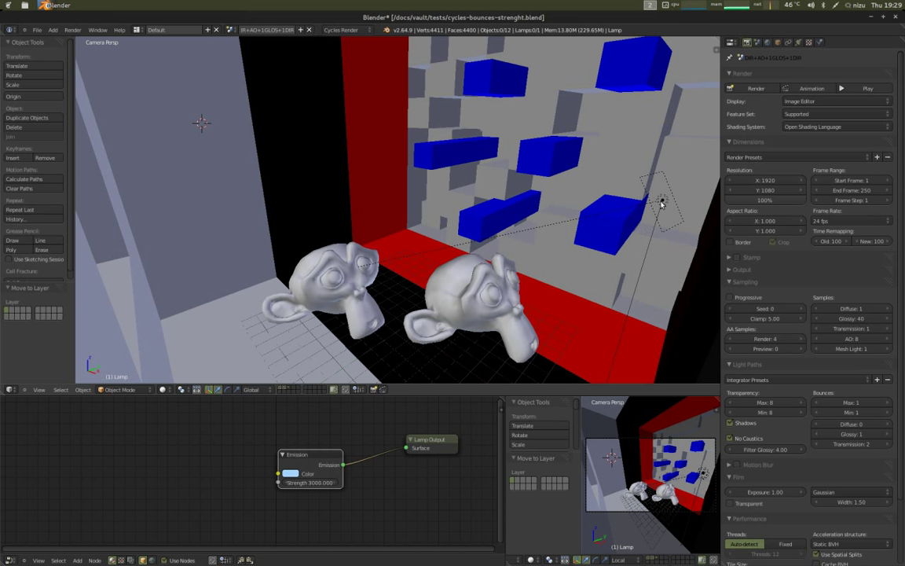
{"action": "key", "text": "ctrl+v"}
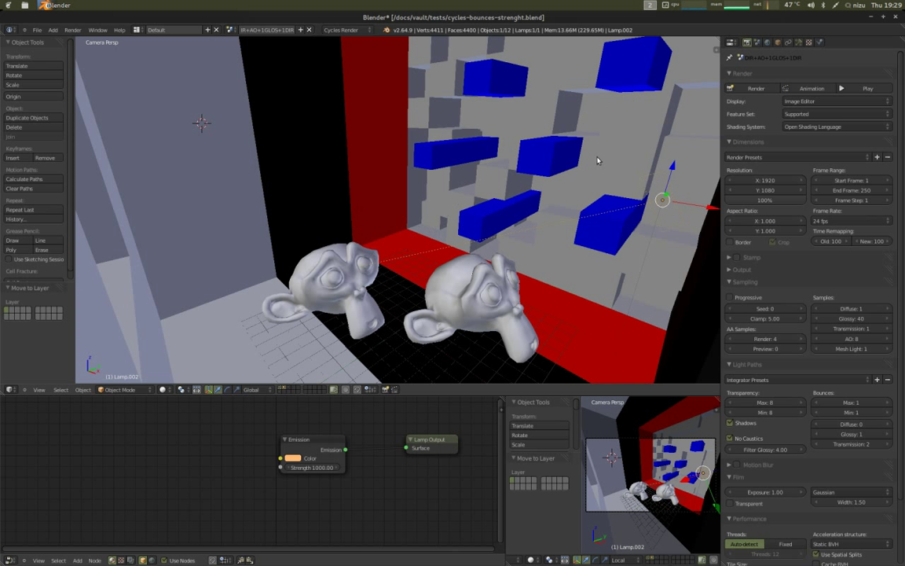
- Give the new area lamp Lamp.002 a Size of 4 and 1 sample
{"action": "left_click", "coordinate": [799, 41]}
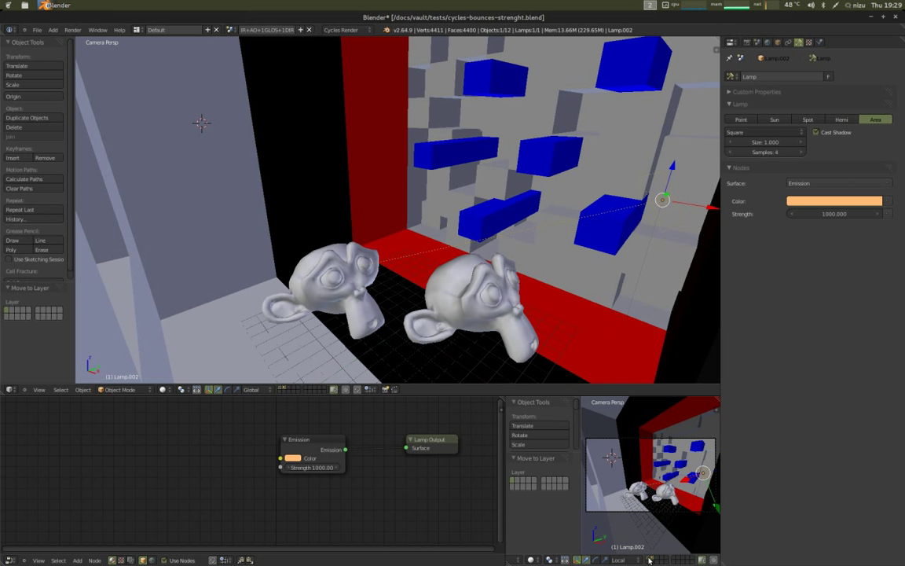
{"action": "left_click", "coordinate": [768, 142]}
{"action": "type", "text": "4"}
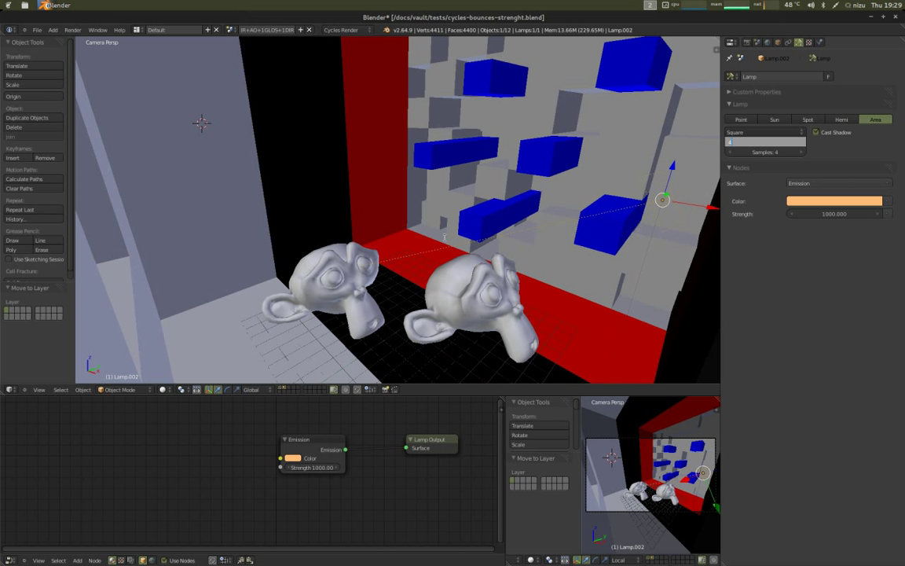
{"action": "key", "text": "Return"}
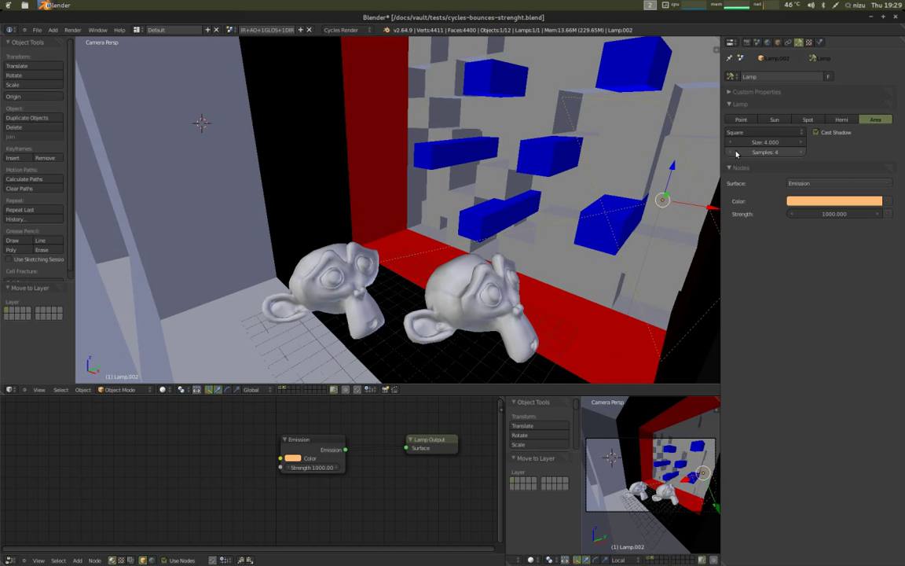
{"action": "left_click_drag", "start_coordinate": [737, 154], "coordinate": [768, 157]}
{"action": "left_click", "coordinate": [747, 41]}
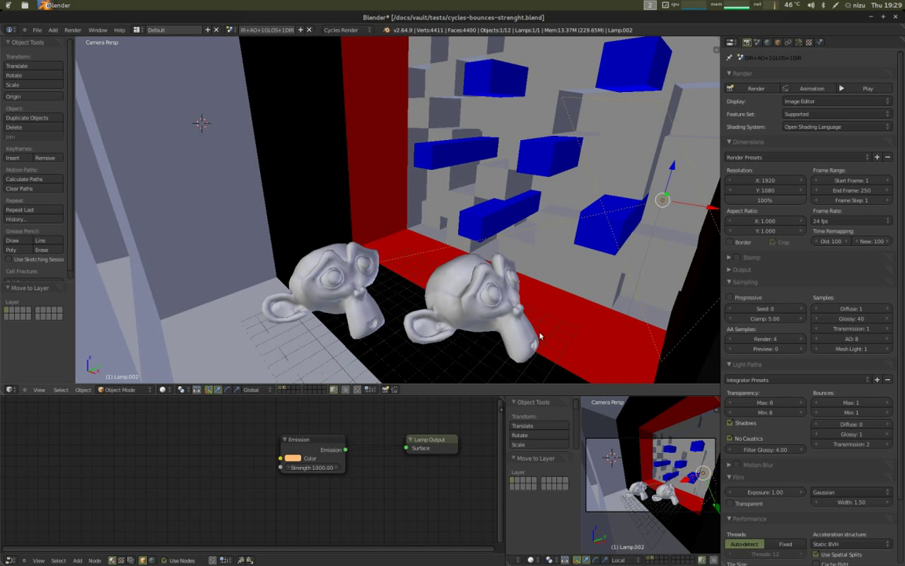
- Start a test render with the new lamp, cancel it, and return to the 3D view
{"action": "key", "text": "F12"}
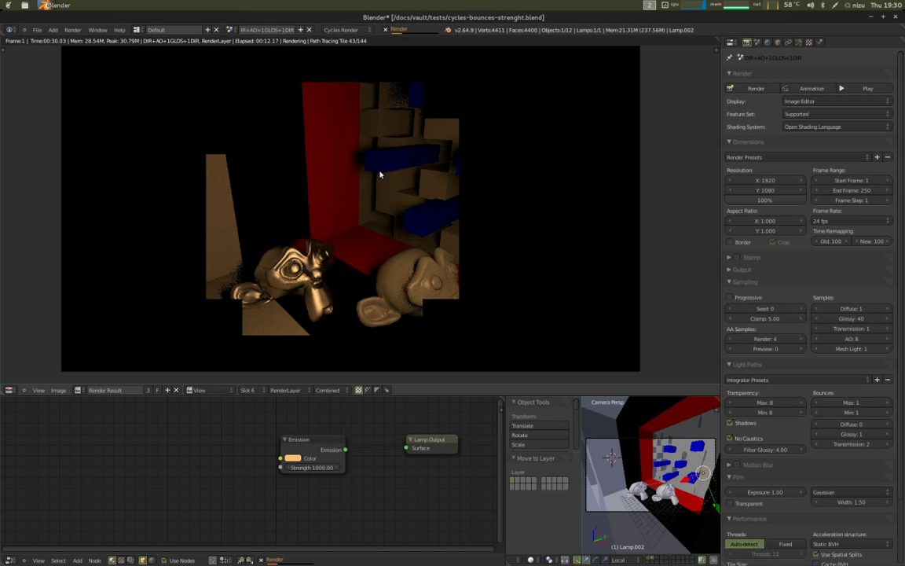
{"action": "left_click", "coordinate": [384, 30]}
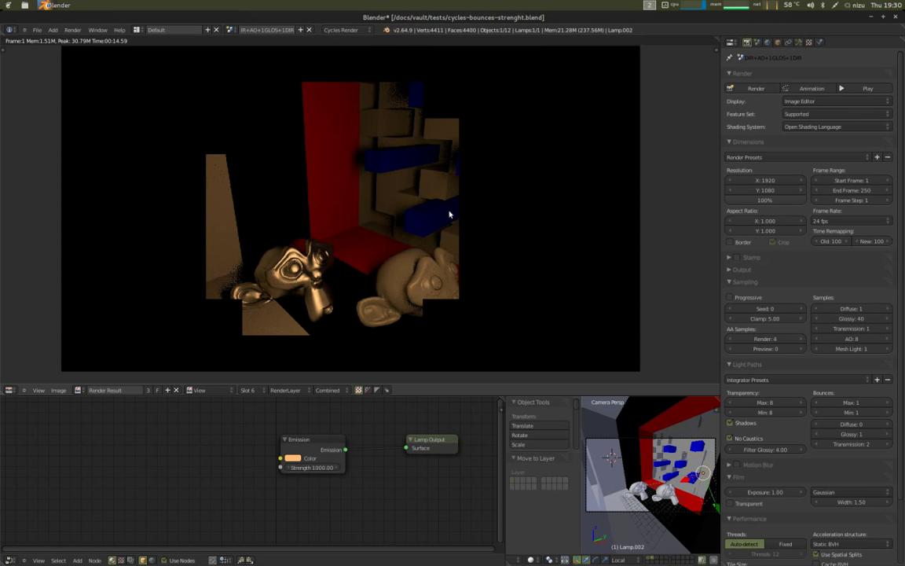
{"action": "key", "text": "Escape"}
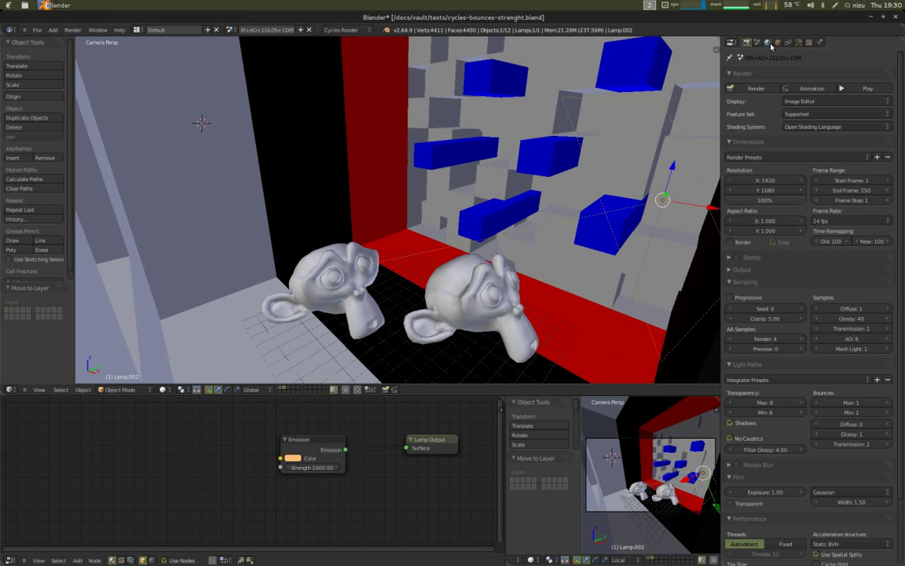
- Set the Sampling Diffuse samples to 50
{"action": "left_click", "coordinate": [852, 308]}
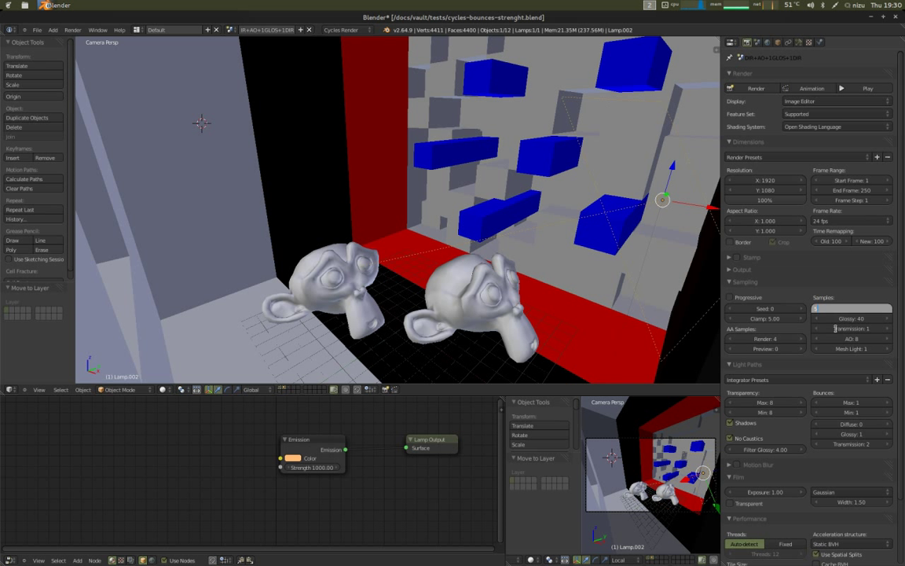
{"action": "type", "text": "50"}
{"action": "key", "text": "Return"}
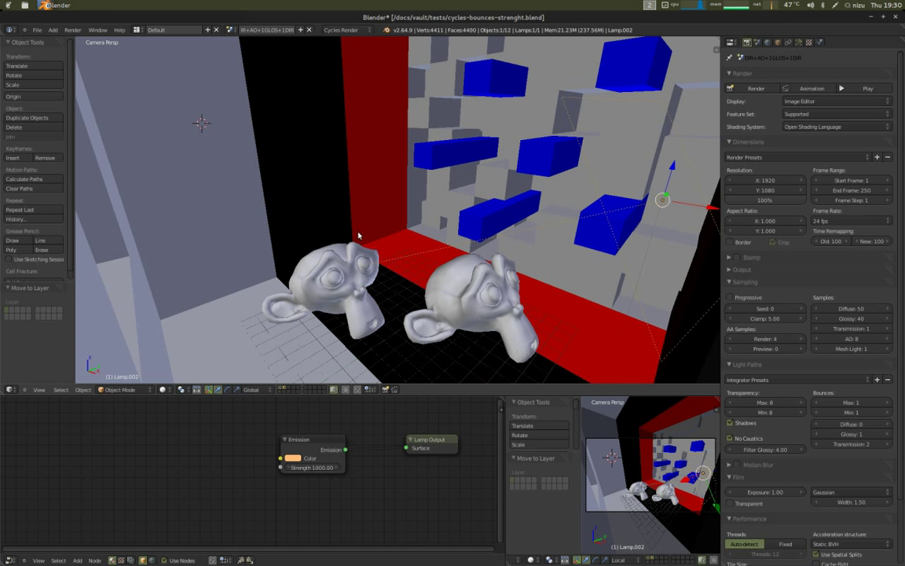
- Draw a render border over part of the camera view and render that region
{"action": "key", "text": "b"}
{"action": "left_click_drag", "start_coordinate": [346, 120], "coordinate": [529, 303]}
{"action": "key", "text": "F12"}
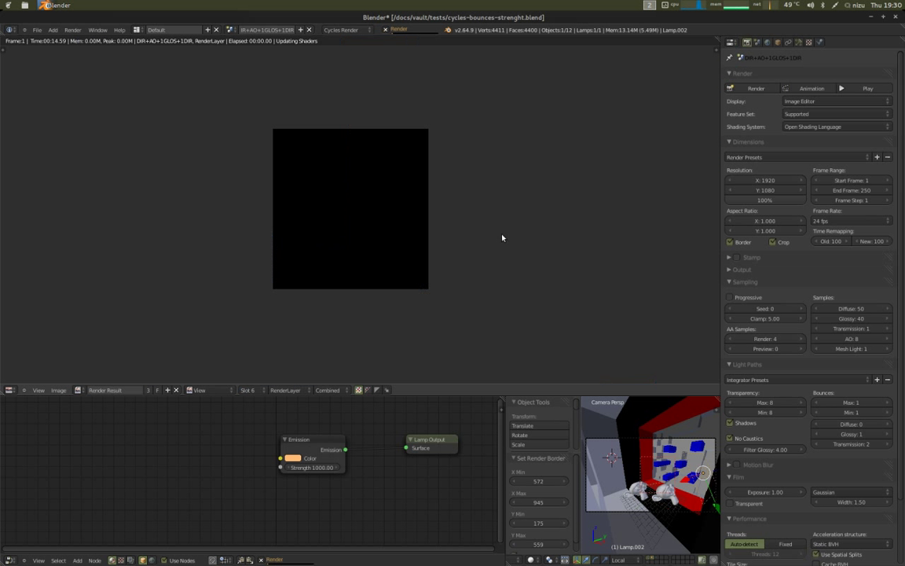
{"action": "scroll", "coordinate": [343, 232], "scroll_direction": "up", "scroll_amount": 2}
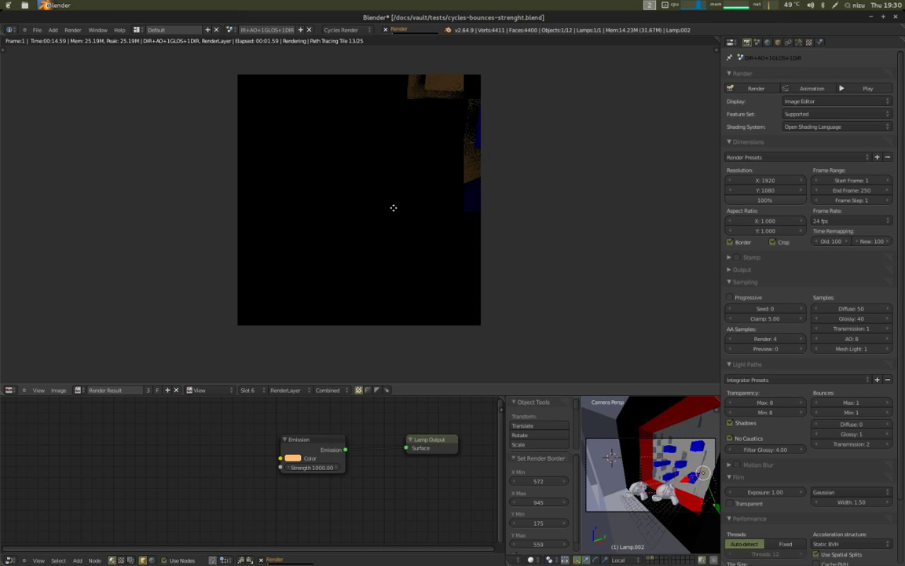
{"action": "middle_click_drag", "start_coordinate": [394, 208], "coordinate": [400, 225]}
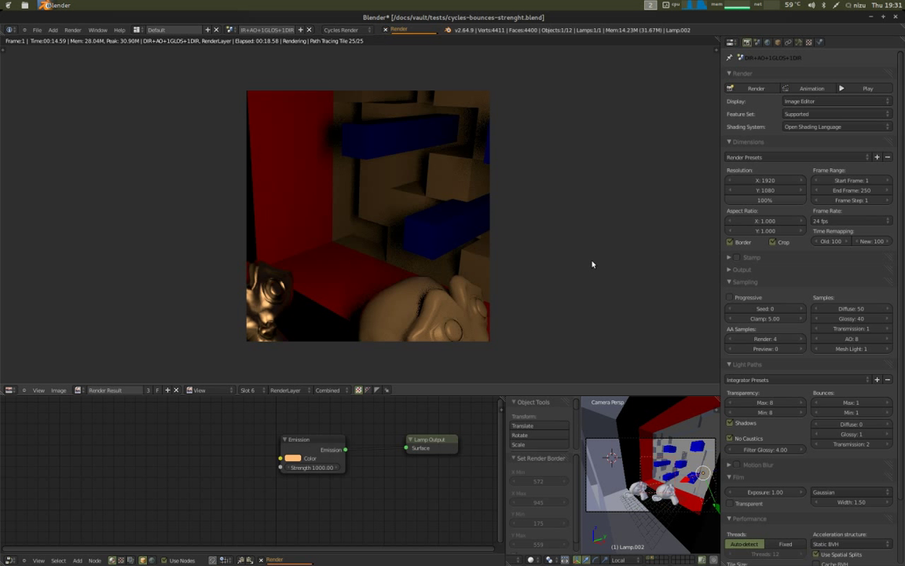
- Set the Diffuse samples back to 1
{"action": "left_click", "coordinate": [851, 308]}
{"action": "type", "text": "1"}
{"action": "key", "text": "Return"}
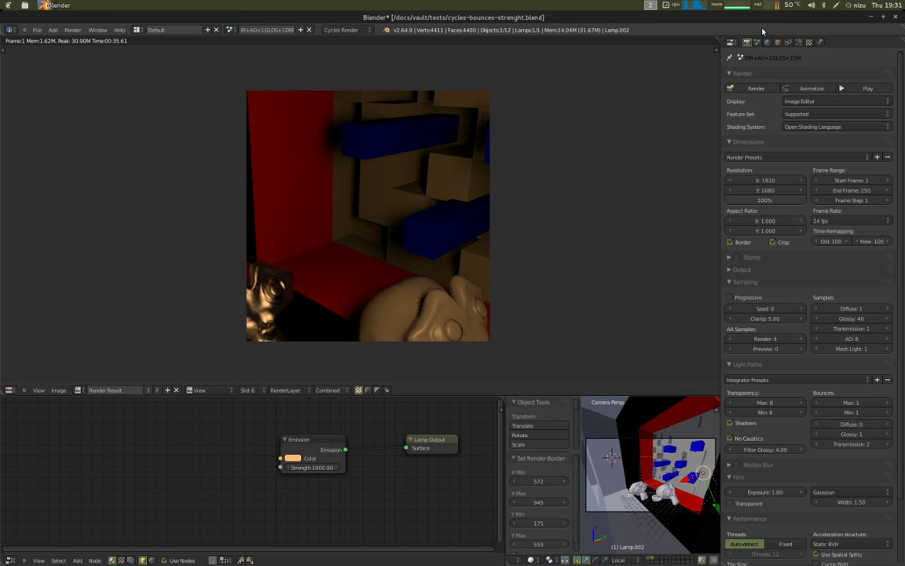
- Give the area lamp 12 samples, re-render the bordered region, and return to the camera view
{"action": "left_click", "coordinate": [799, 43]}
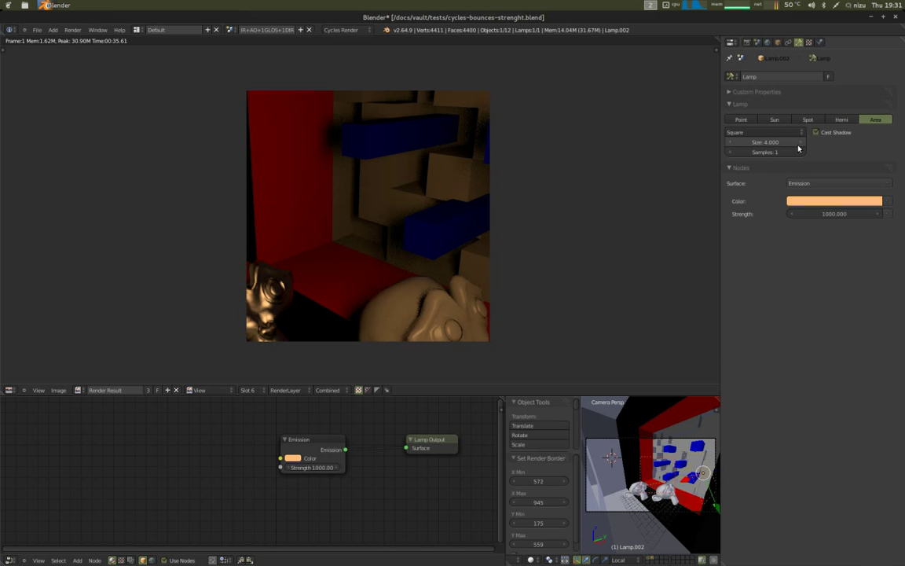
{"action": "left_click", "coordinate": [752, 152]}
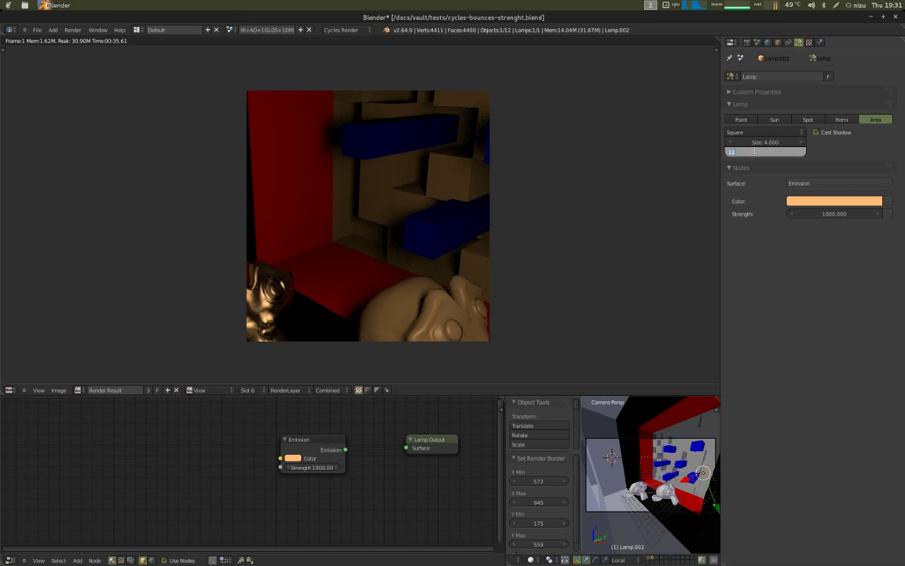
{"action": "key", "text": "Return"}
{"action": "key", "text": "F12"}
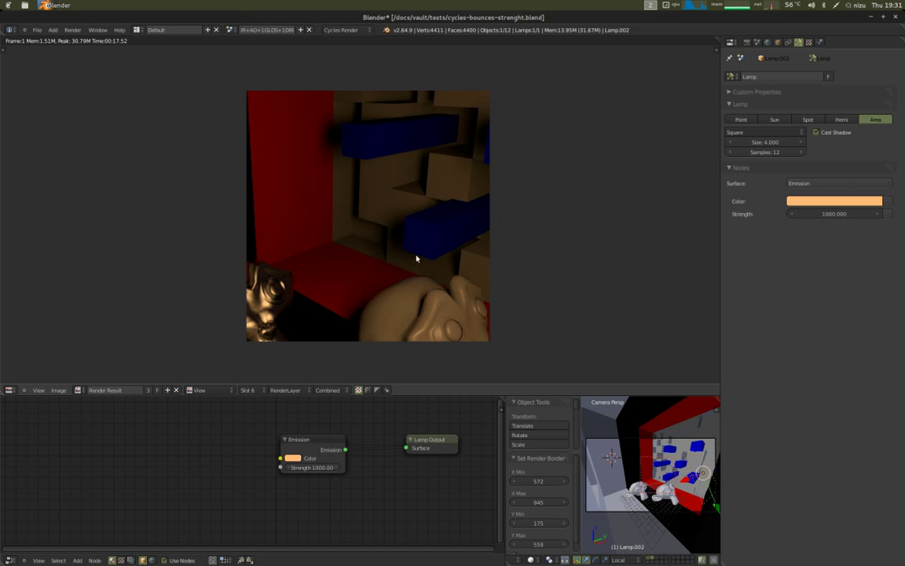
{"action": "key", "text": "Escape"}
{"action": "key", "text": "ctrl+b"}
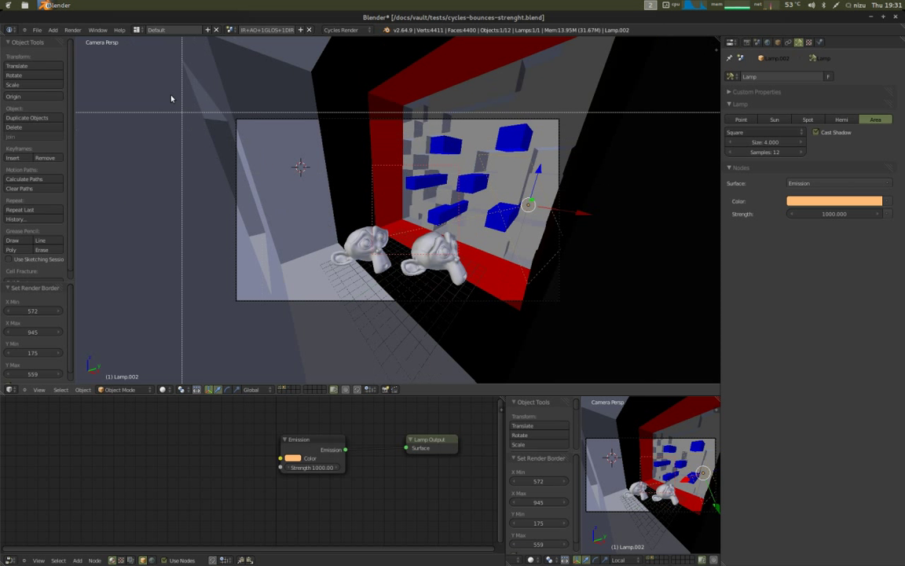
- Enlarge the render border, set the area lamp size to 0.5 with 12 samples, and render
{"action": "left_click_drag", "start_coordinate": [170, 95], "coordinate": [643, 369]}
{"action": "key", "text": "Home"}
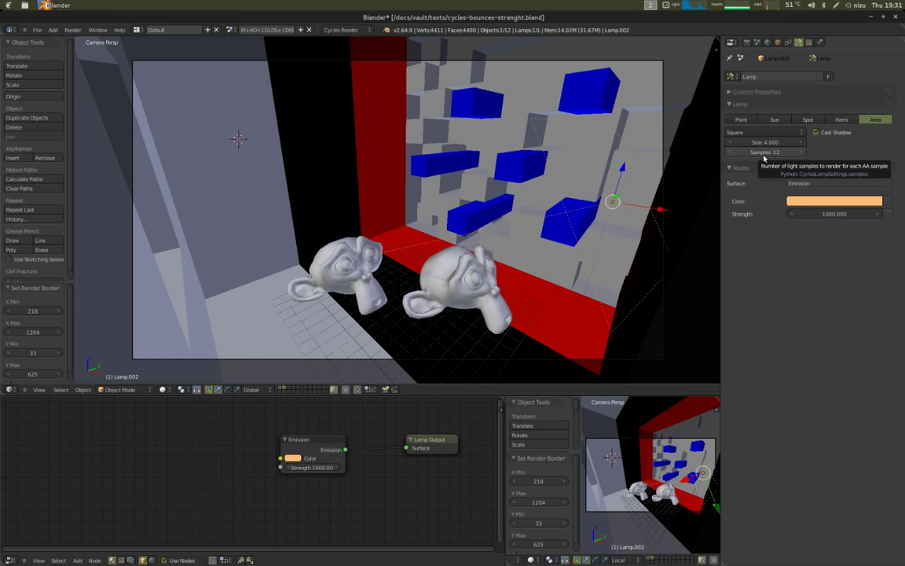
{"action": "left_click", "coordinate": [759, 141]}
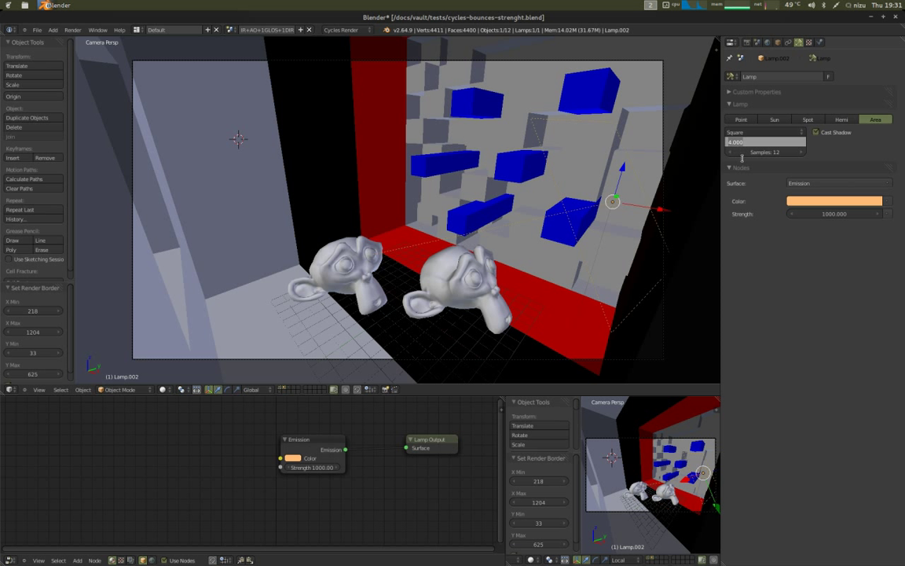
{"action": "type", "text": "8"}
{"action": "left_click", "coordinate": [753, 152]}
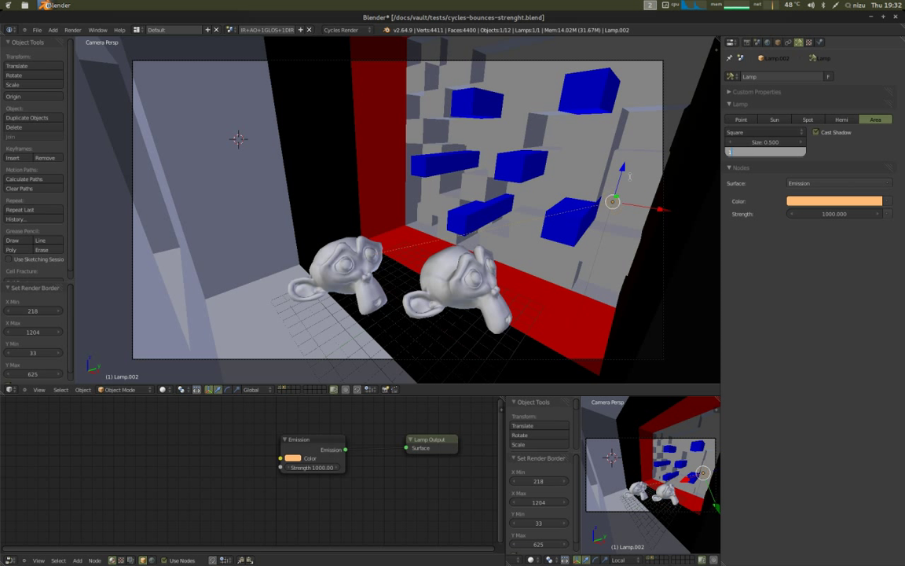
{"action": "key", "text": "Return"}
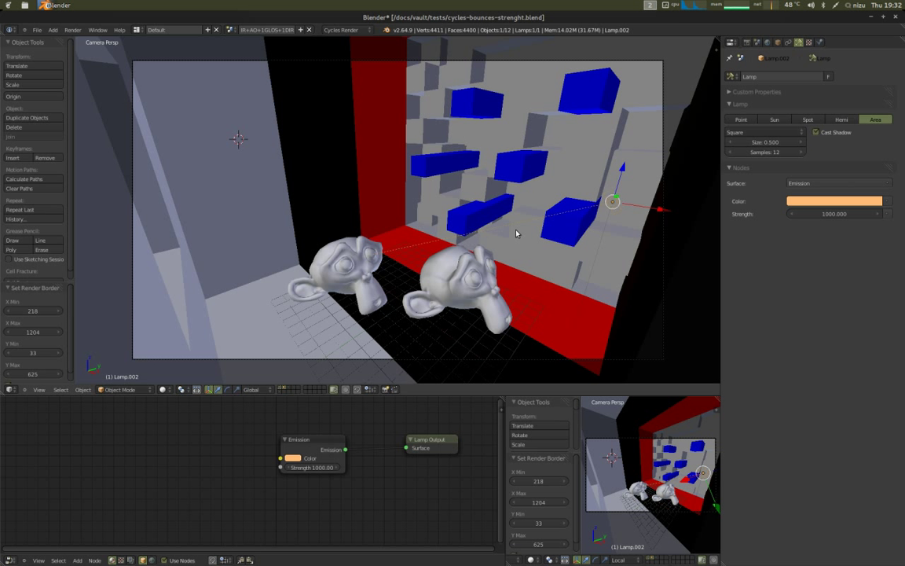
{"action": "key", "text": "F12"}
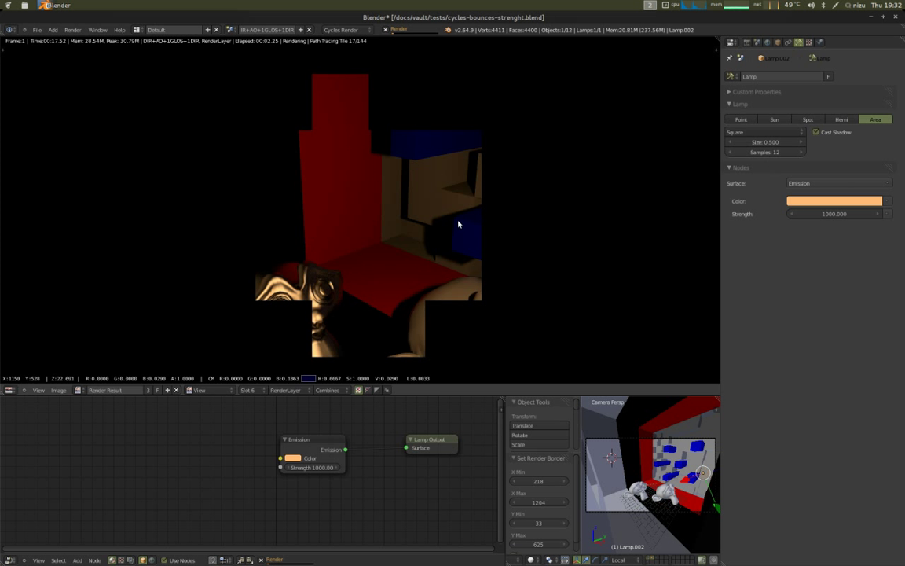
- Lower the area lamp to 1 sample and test-render the scene
{"action": "left_click_drag", "start_coordinate": [773, 153], "coordinate": [660, 145]}
{"action": "key", "text": "Escape"}
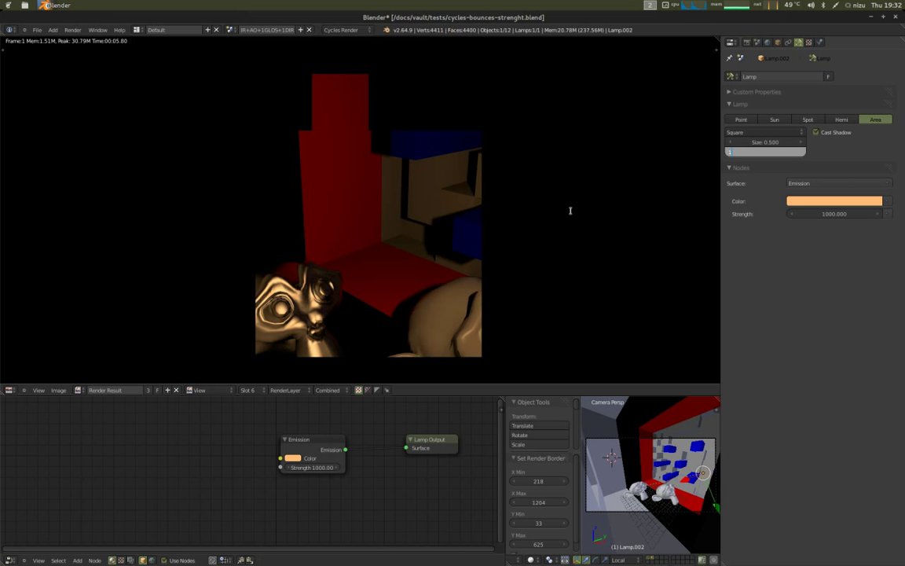
{"action": "key", "text": "Escape"}
{"action": "key", "text": "F12"}
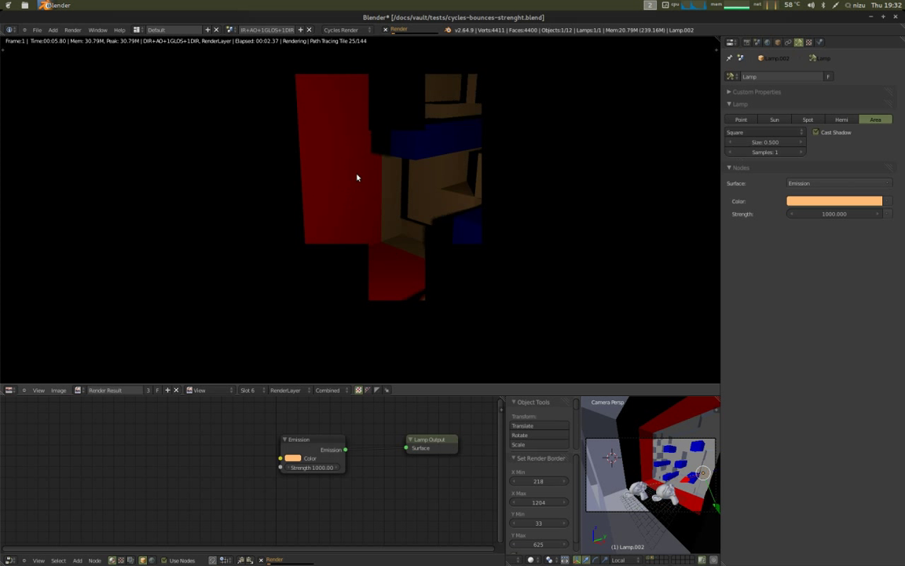
{"action": "scroll", "coordinate": [444, 268], "scroll_direction": "up", "scroll_amount": 4}
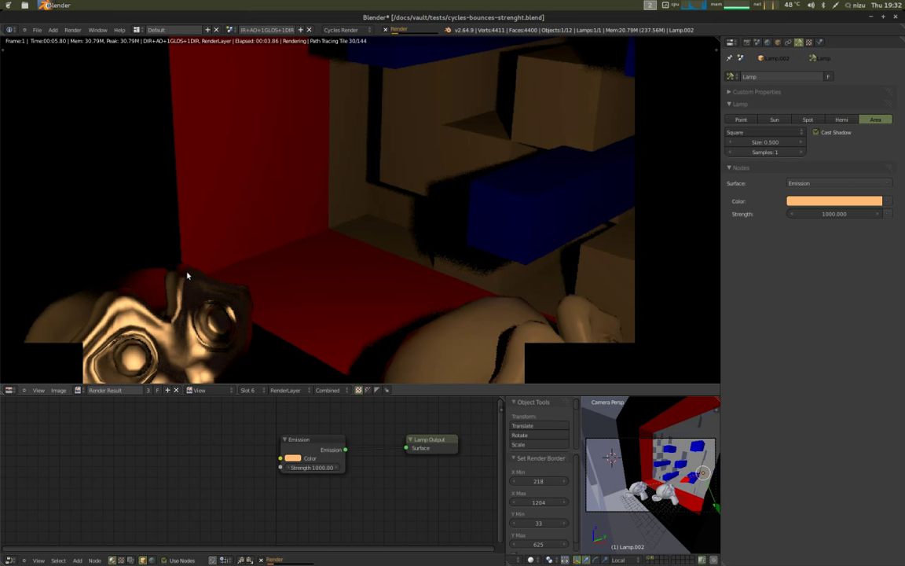
{"action": "key", "text": "Escape"}
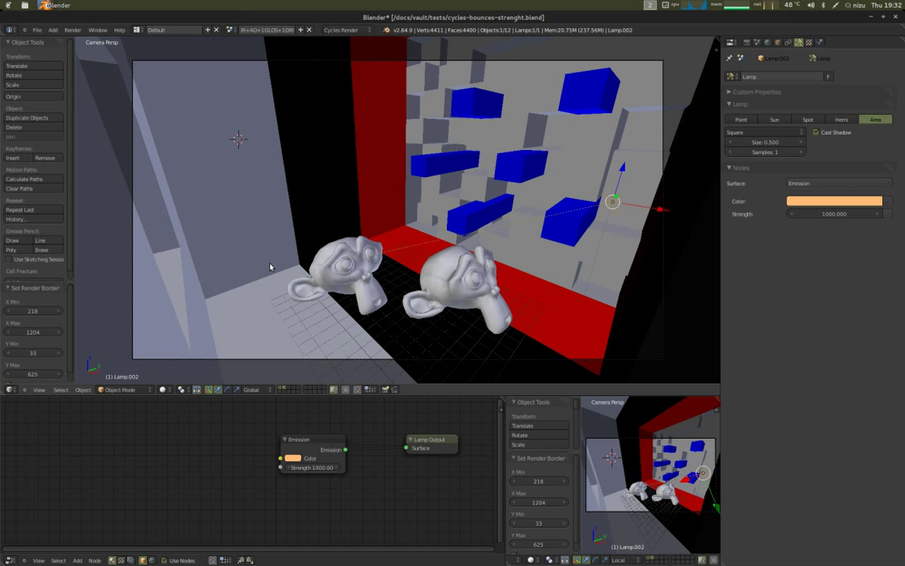
- Set the area lamp to 4 samples, render, and zoom in to inspect the shadow noise
{"action": "left_click", "coordinate": [769, 154]}
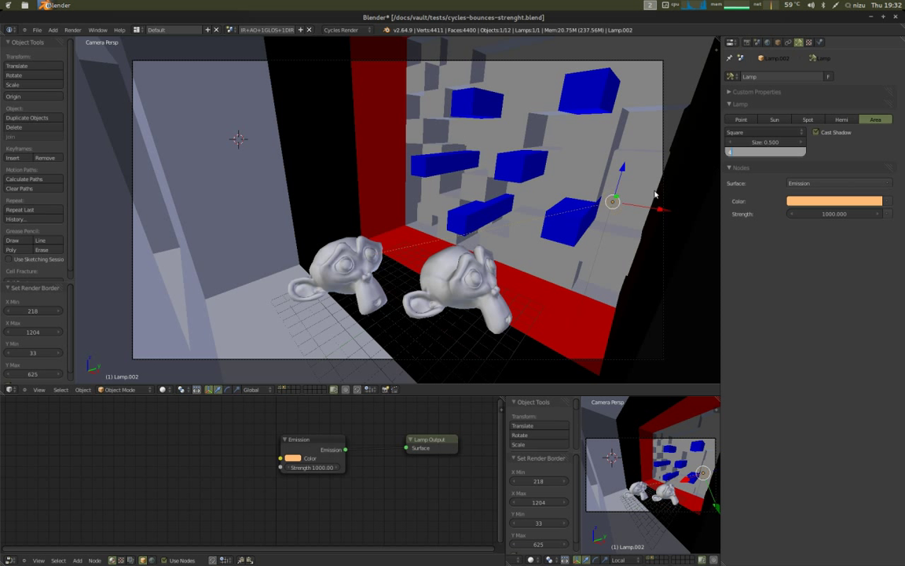
{"action": "type", "text": "4"}
{"action": "key", "text": "Return"}
{"action": "key", "text": "F12"}
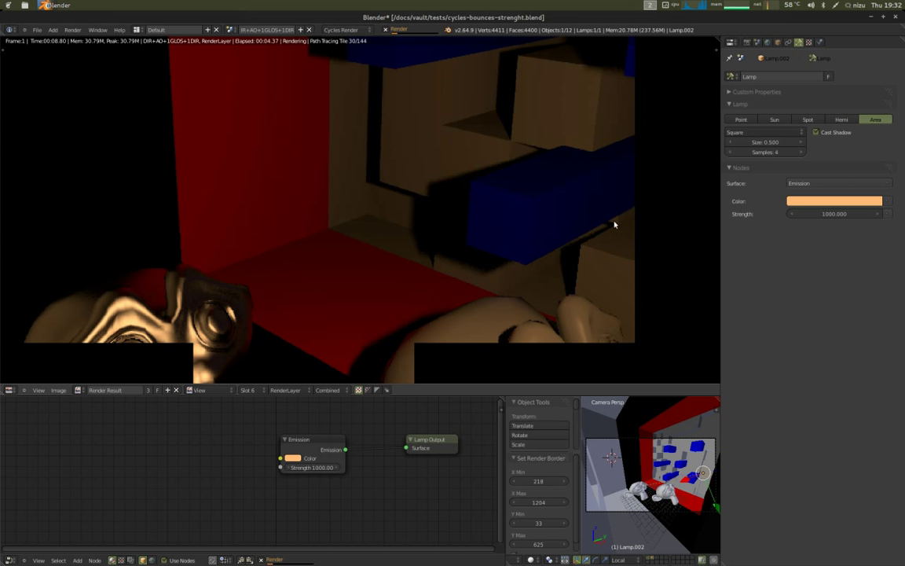
{"action": "scroll", "coordinate": [429, 195], "scroll_direction": "up", "scroll_amount": 3}
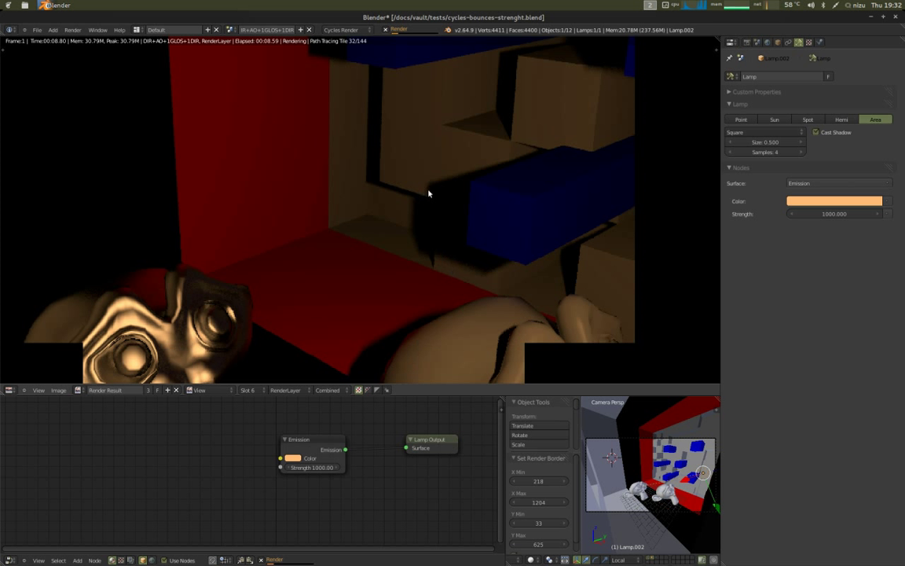
{"action": "scroll", "coordinate": [440, 176], "scroll_direction": "up", "scroll_amount": 1}
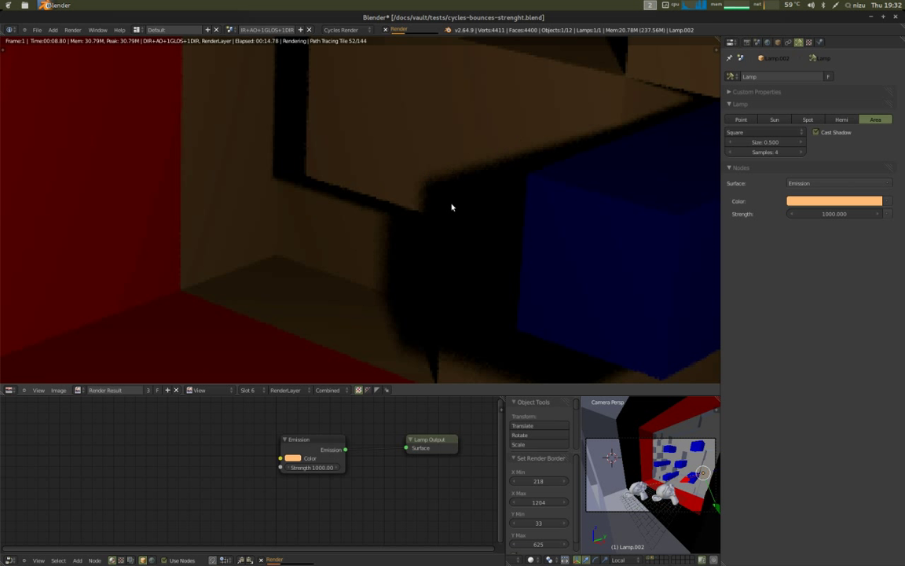
{"action": "scroll", "coordinate": [451, 206], "scroll_direction": "down", "scroll_amount": 4}
{"action": "scroll", "coordinate": [436, 243], "scroll_direction": "up", "scroll_amount": 2}
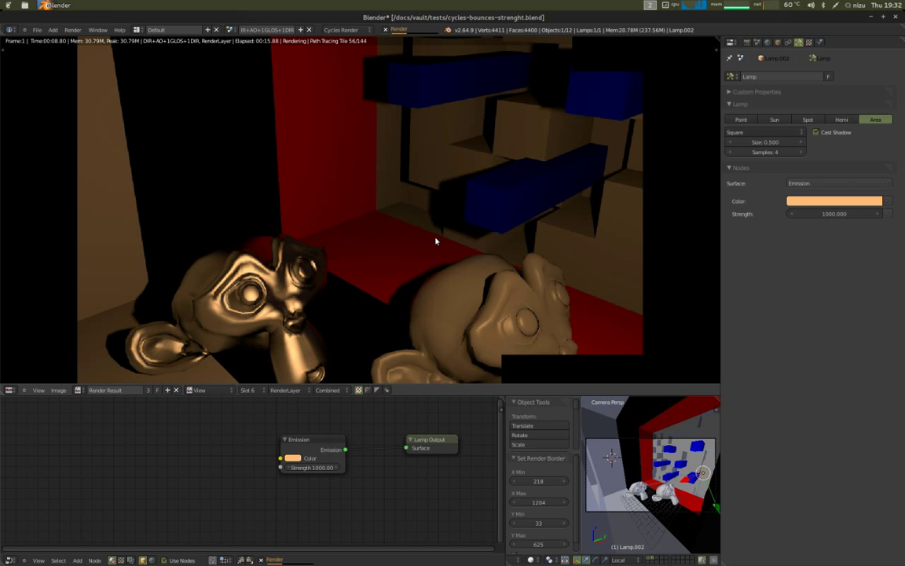
{"action": "left_click", "coordinate": [440, 235]}
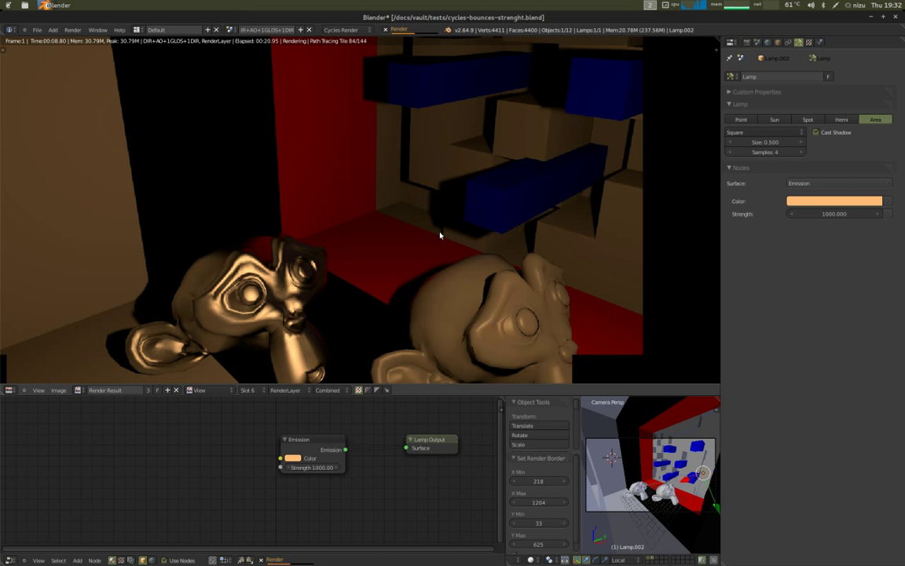
{"action": "key", "text": "Escape"}
{"action": "key", "text": "Escape"}
- Set the area lamp size back to 4 with 12 samples
{"action": "left_click", "coordinate": [764, 142]}
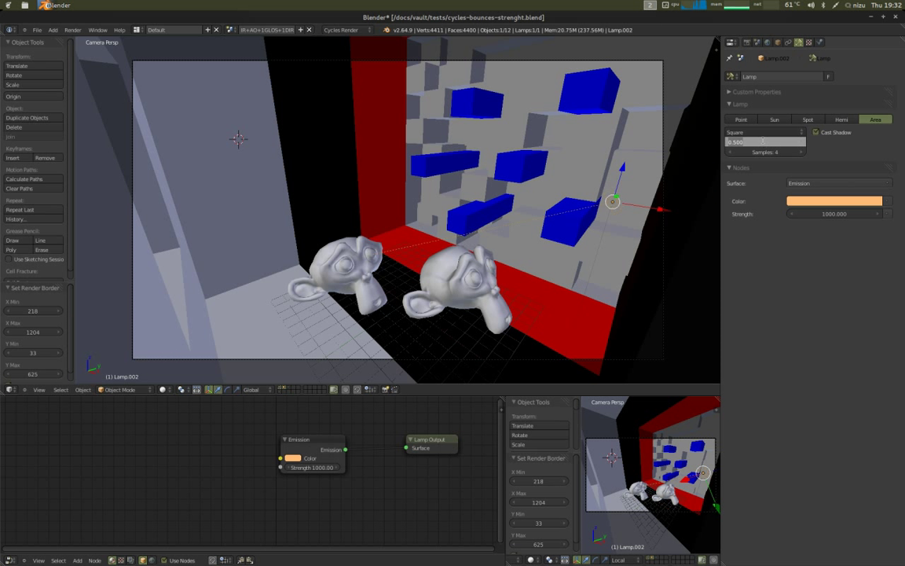
{"action": "type", "text": "4"}
{"action": "key", "text": "Return"}
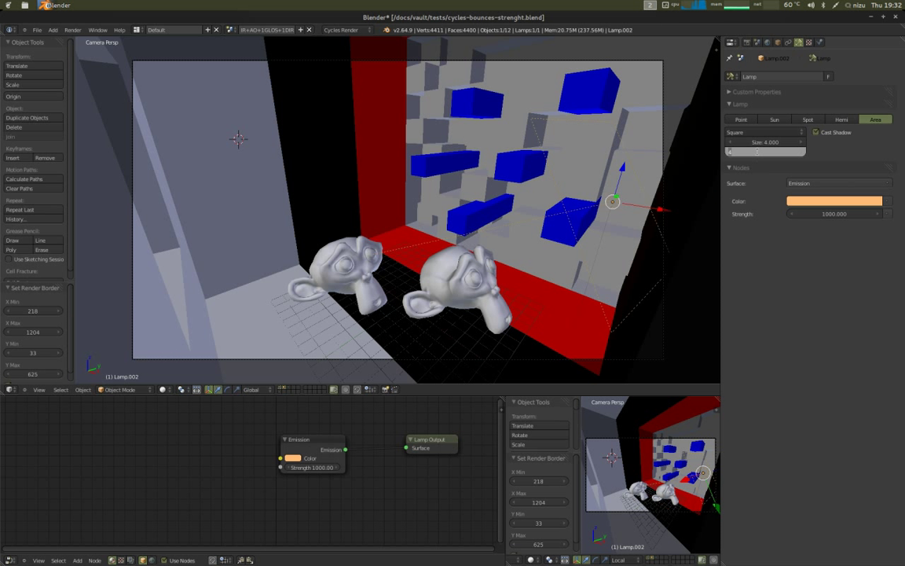
{"action": "key", "text": "Return"}
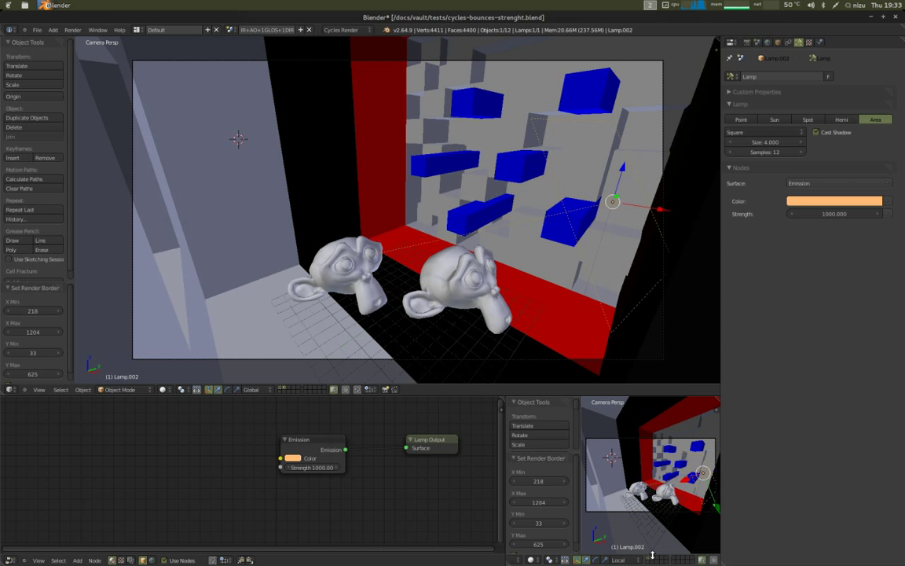
- Delete Lamp.002 and render the scene, zooming and panning the Render Result
{"action": "key", "text": "Delete"}
{"action": "key", "text": "ctrl+z"}
{"action": "key", "text": "ctrl+z"}
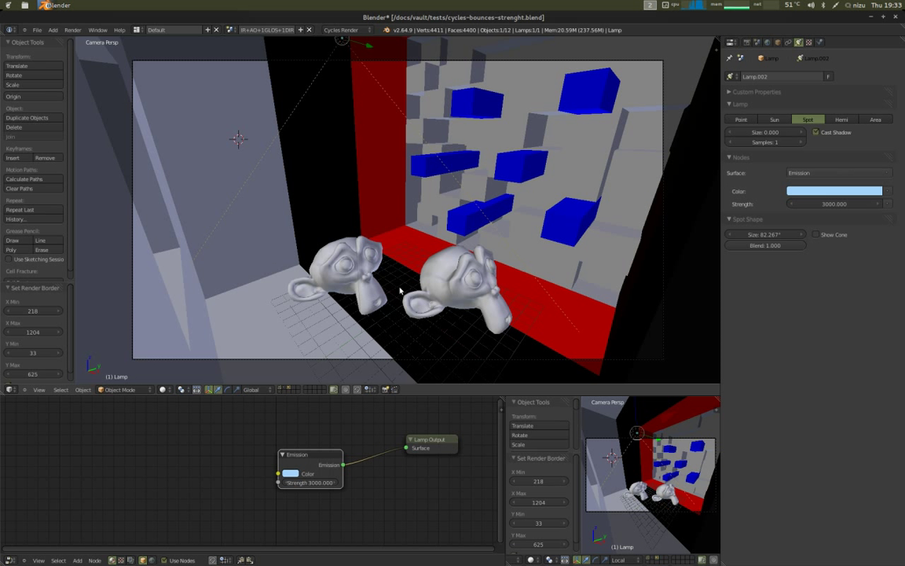
{"action": "key", "text": "F12"}
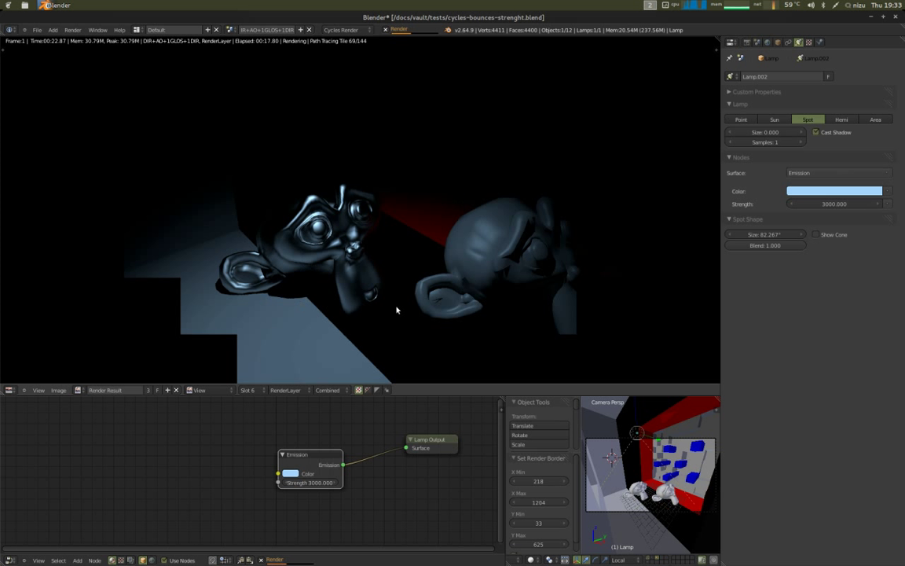
{"action": "scroll", "coordinate": [415, 231], "scroll_direction": "up", "scroll_amount": 1}
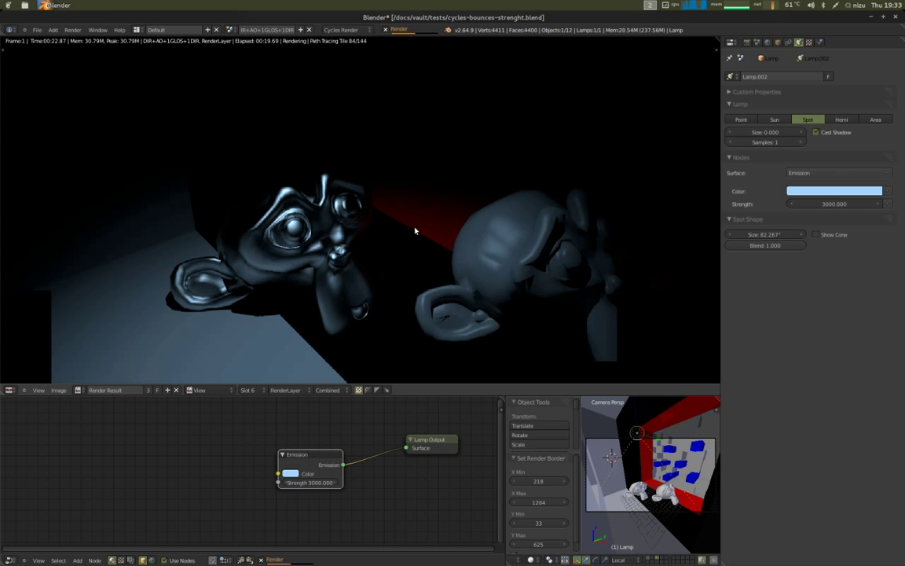
{"action": "scroll", "coordinate": [196, 308], "scroll_direction": "up", "scroll_amount": 3}
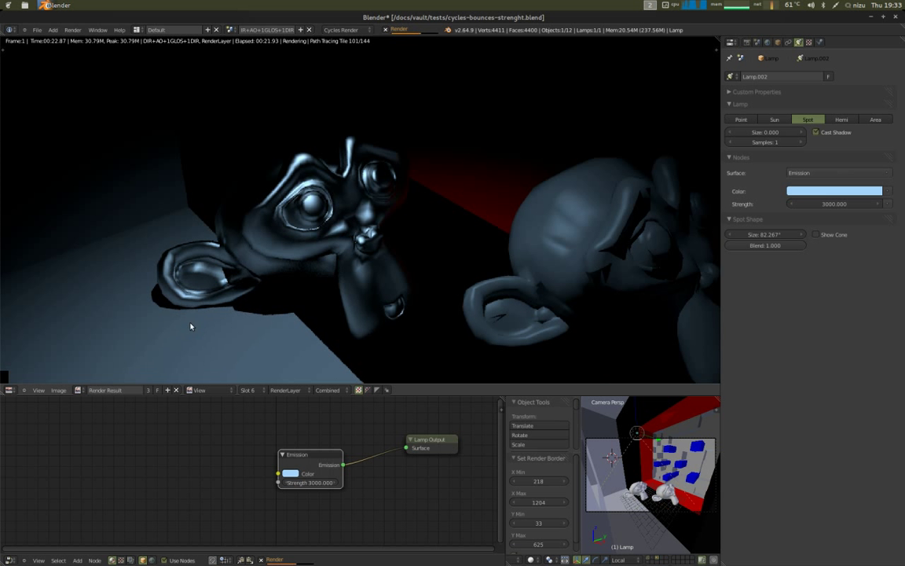
{"action": "scroll", "coordinate": [196, 311], "scroll_direction": "down", "scroll_amount": 1}
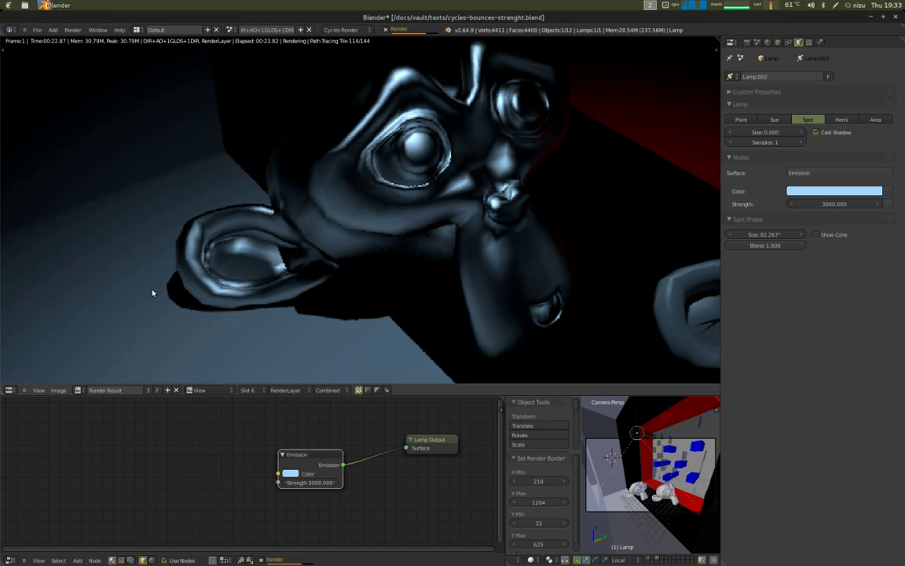
{"action": "scroll", "coordinate": [354, 326], "scroll_direction": "down", "scroll_amount": 6}
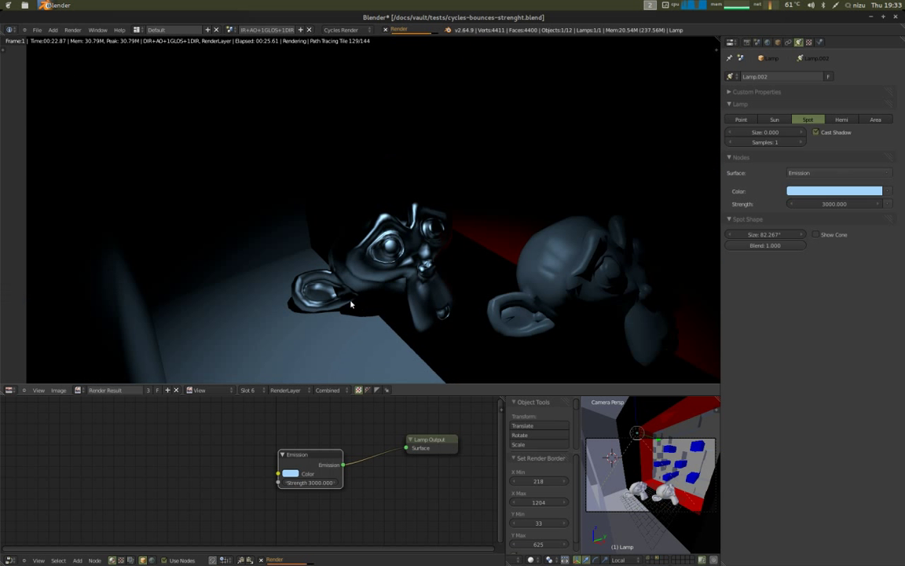
{"action": "scroll", "coordinate": [357, 334], "scroll_direction": "up", "scroll_amount": 2}
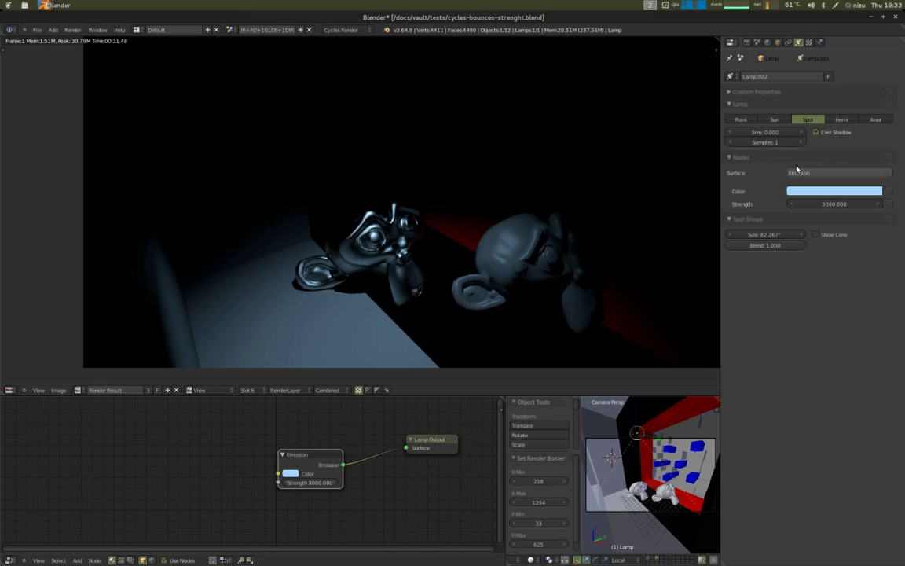
{"action": "middle_click_drag", "start_coordinate": [171, 267], "coordinate": [97, 294]}
{"action": "scroll", "coordinate": [303, 217], "scroll_direction": "down", "scroll_amount": 1}
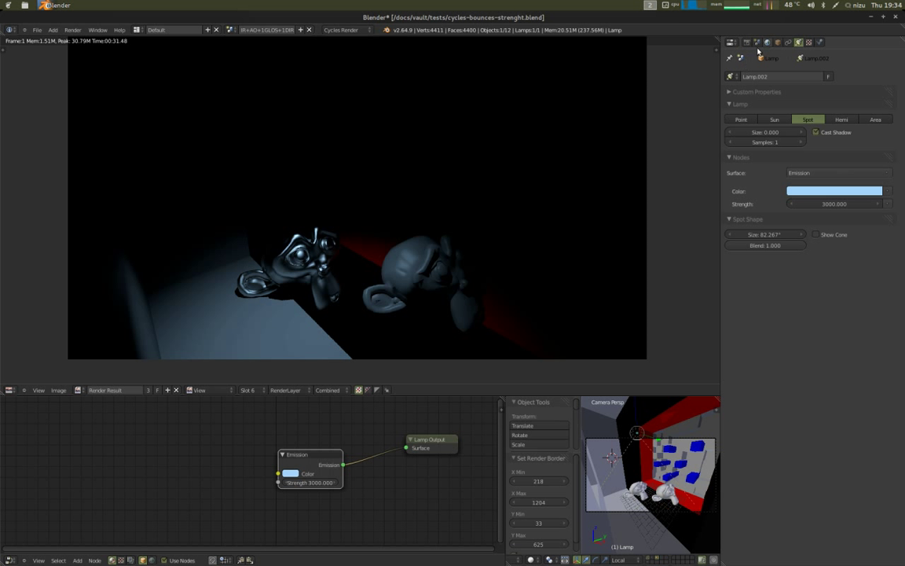
- Restore the orange area lamp, re-render with both lamps, then select the spot lamp and close the render
{"action": "key", "text": "ctrl+z"}
{"action": "key", "text": "F12"}
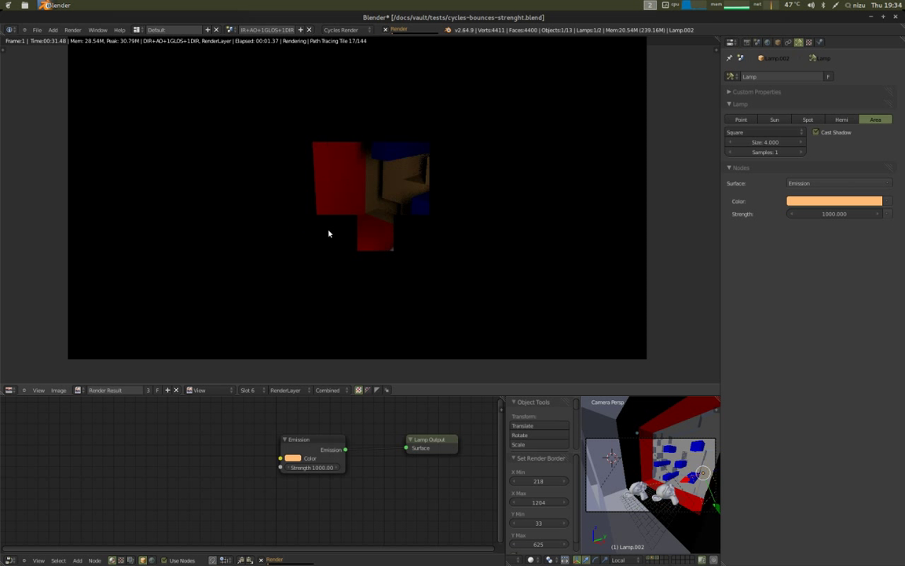
{"action": "middle_click_drag", "start_coordinate": [329, 234], "coordinate": [330, 248]}
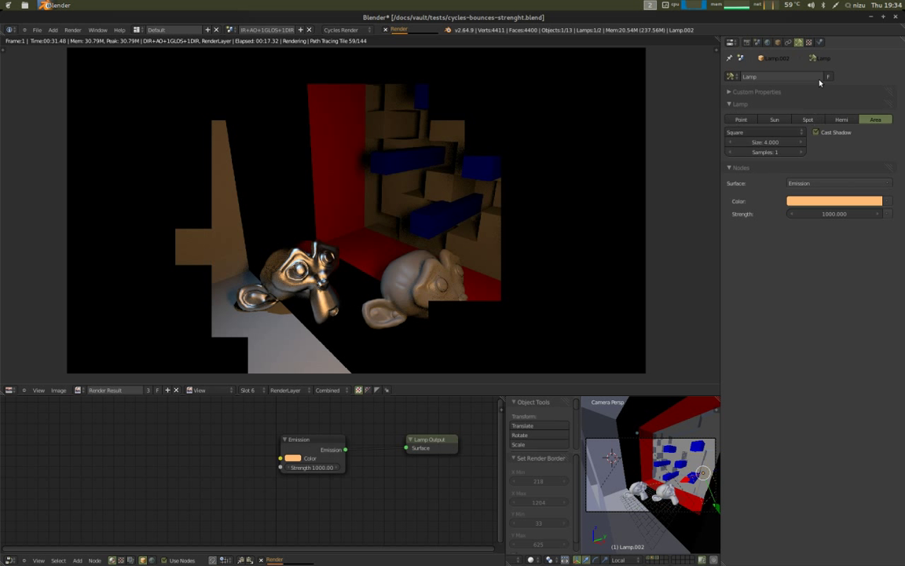
{"action": "left_click", "coordinate": [747, 41]}
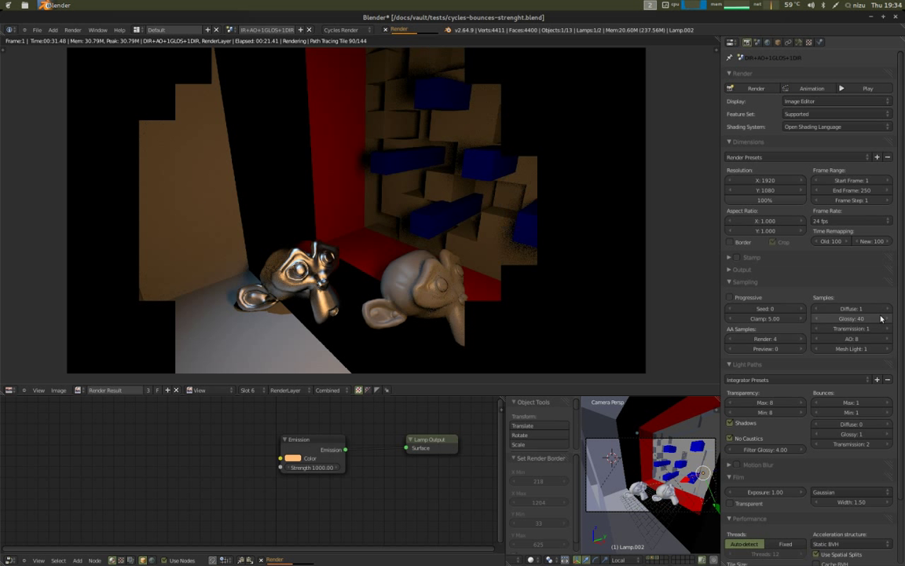
{"action": "left_click", "coordinate": [798, 42]}
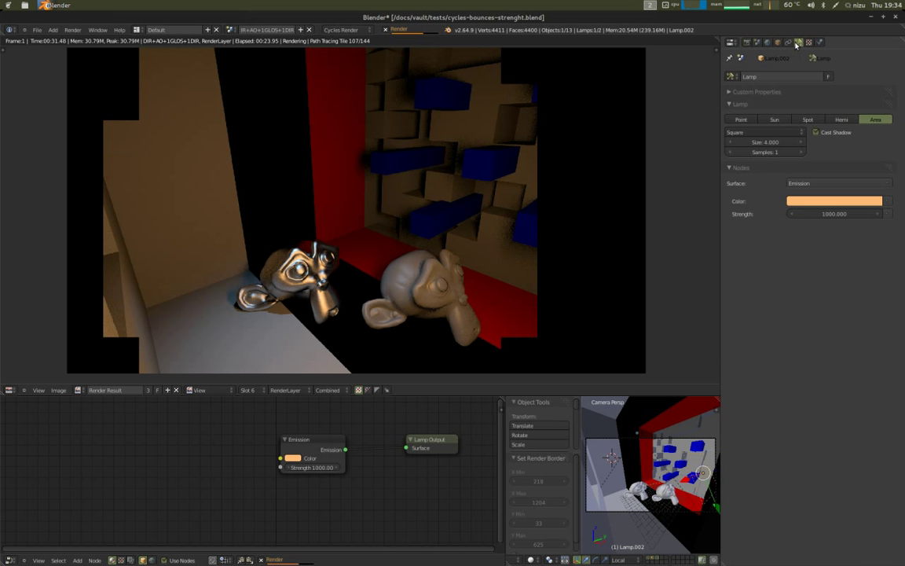
{"action": "right_click", "coordinate": [612, 467]}
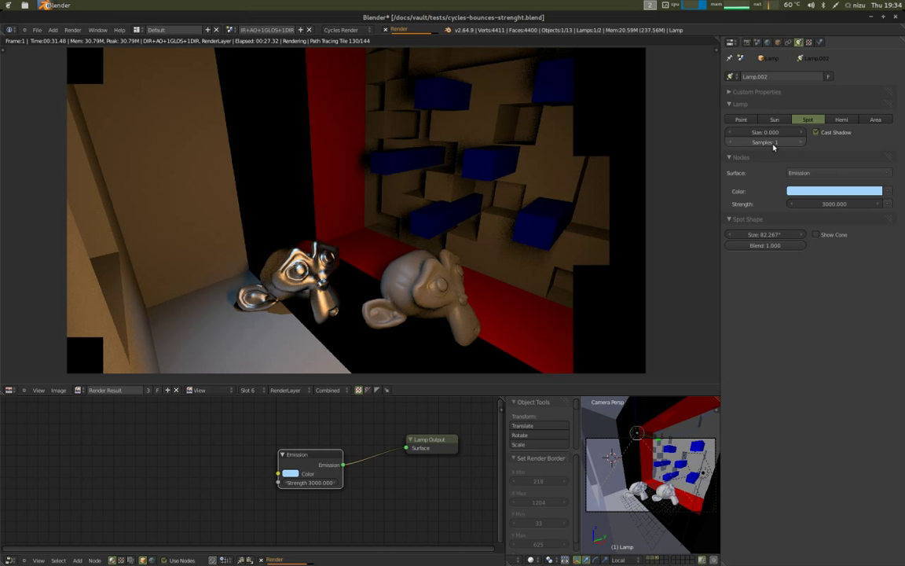
{"action": "key", "text": "Escape"}
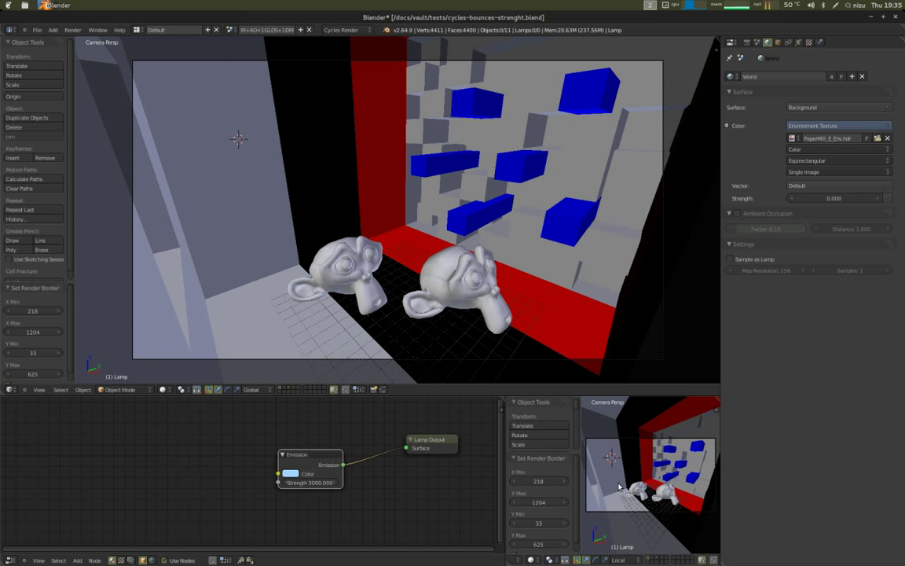
- Select the white room mesh, inspect it from outside, then enable the world's Sample as Lamp
{"action": "right_click", "coordinate": [188, 327]}
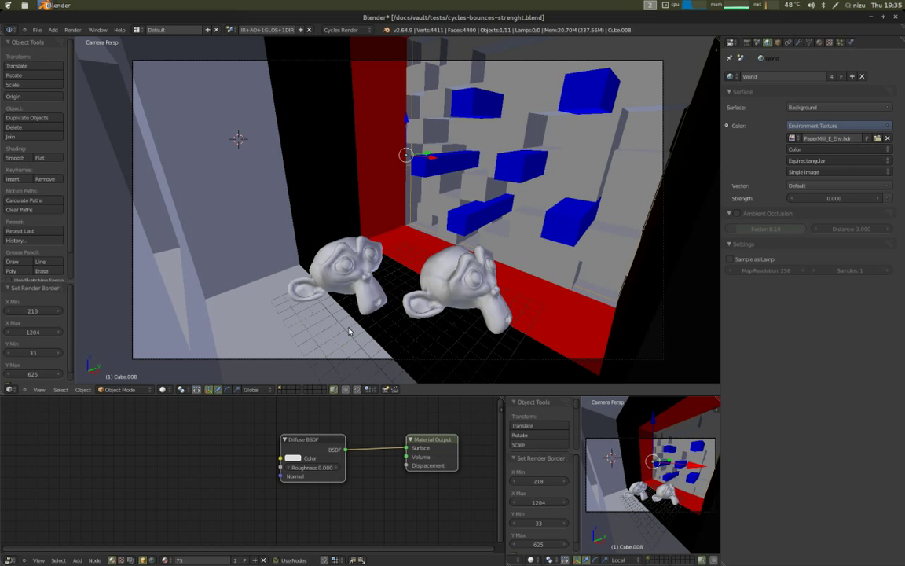
{"action": "key", "text": "Home"}
{"action": "key", "text": "KP_5"}
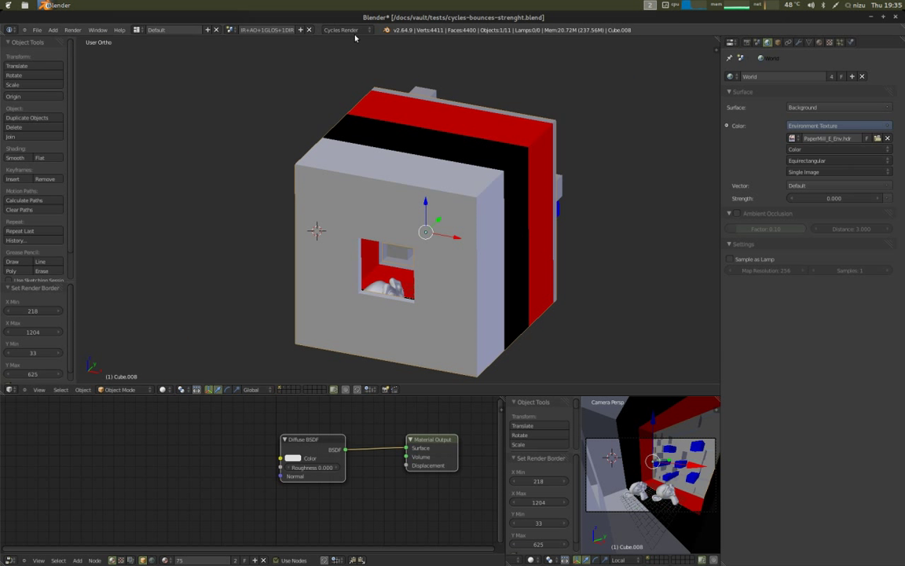
{"action": "scroll", "coordinate": [417, 293], "scroll_direction": "up", "scroll_amount": 3}
{"action": "key", "text": "KP_0"}
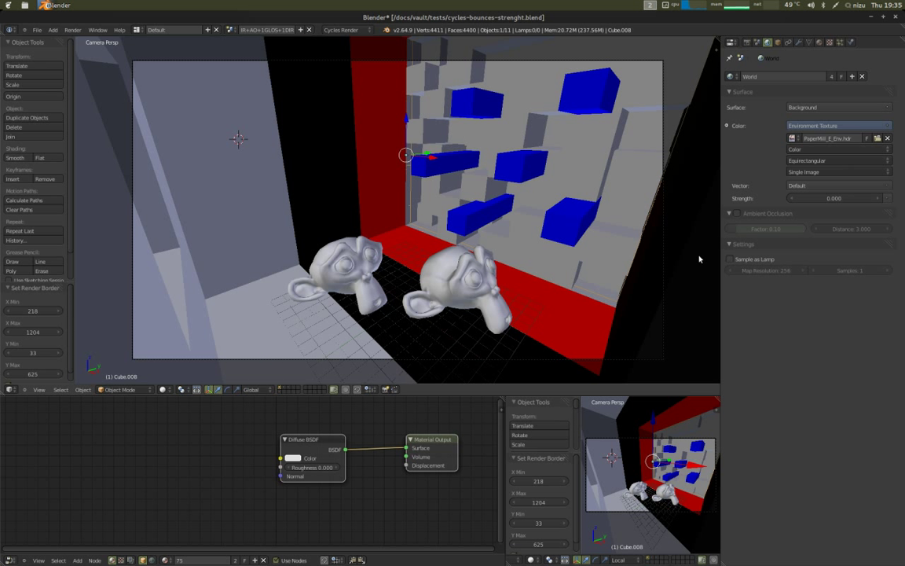
{"action": "left_click", "coordinate": [749, 261]}
- Start a render and set the world strength to 3
{"action": "key", "text": "F12"}
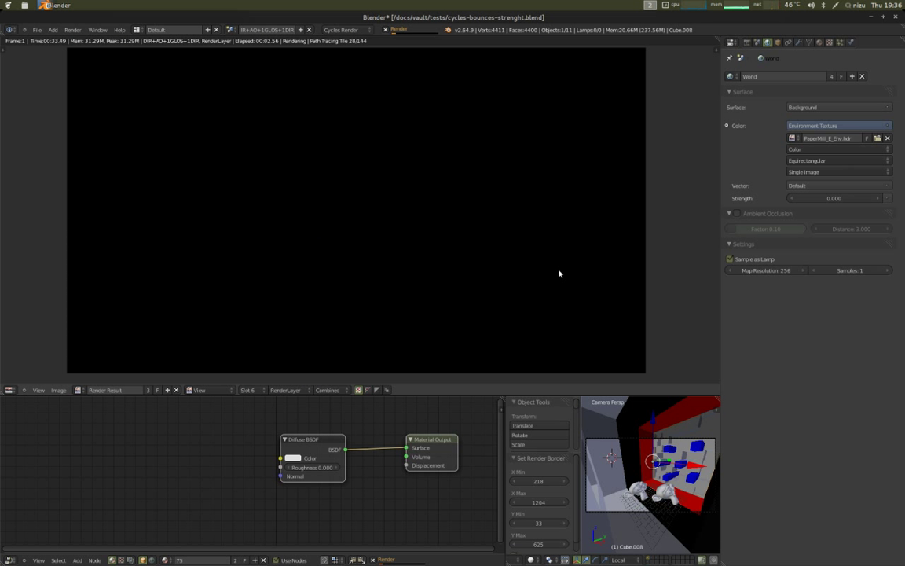
{"action": "left_click", "coordinate": [835, 198]}
{"action": "type", "text": "1"}
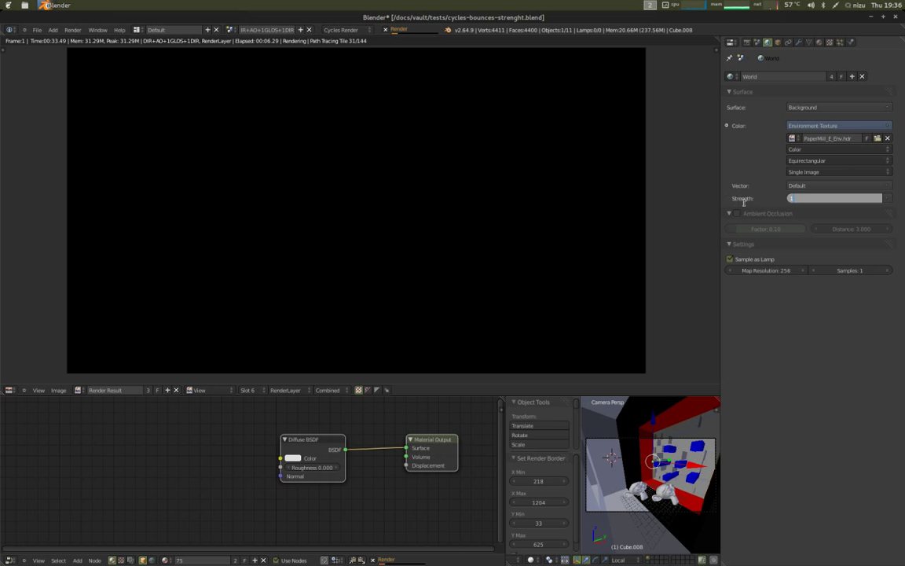
{"action": "key", "text": "Return"}
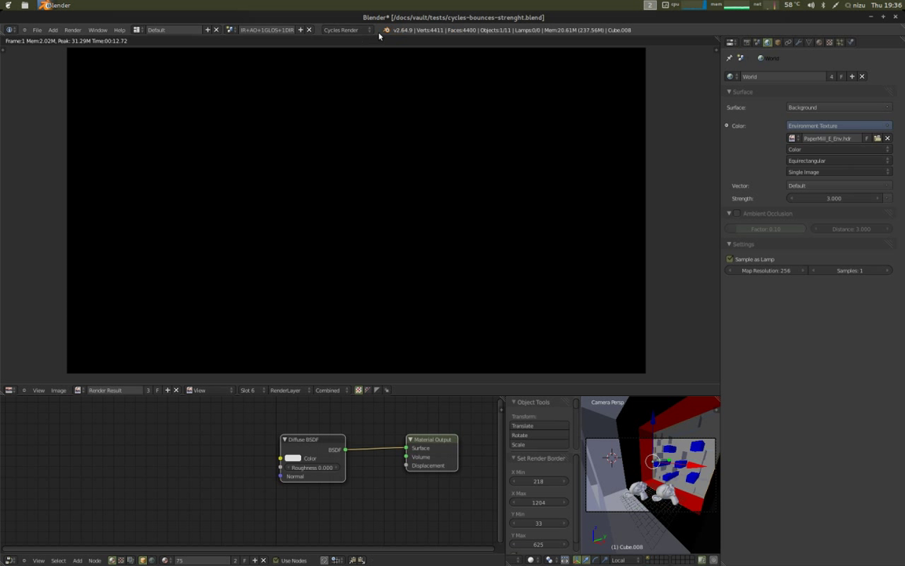
- Cancel and restart the render, set the world lamp samples to 128, and render again
{"action": "left_click", "coordinate": [385, 29]}
{"action": "key", "text": "Escape"}
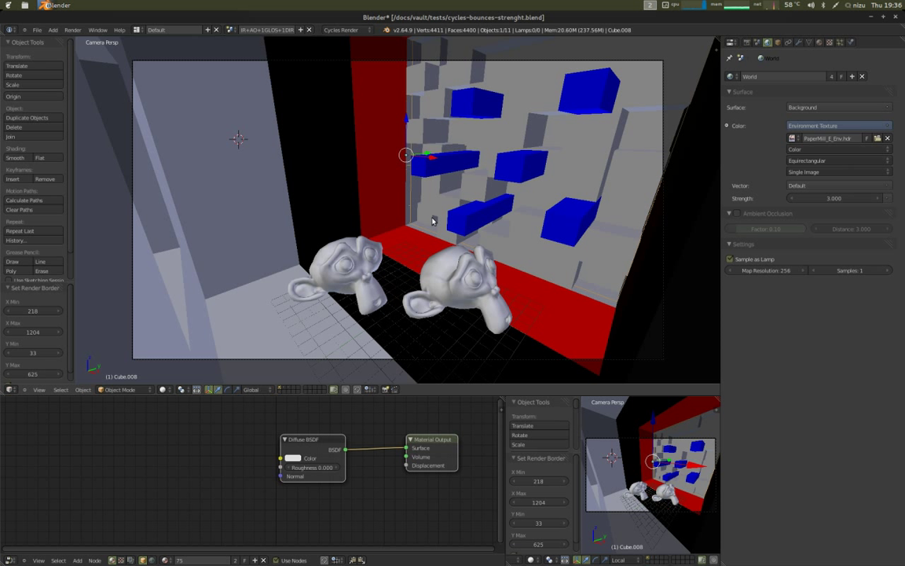
{"action": "key", "text": "F12"}
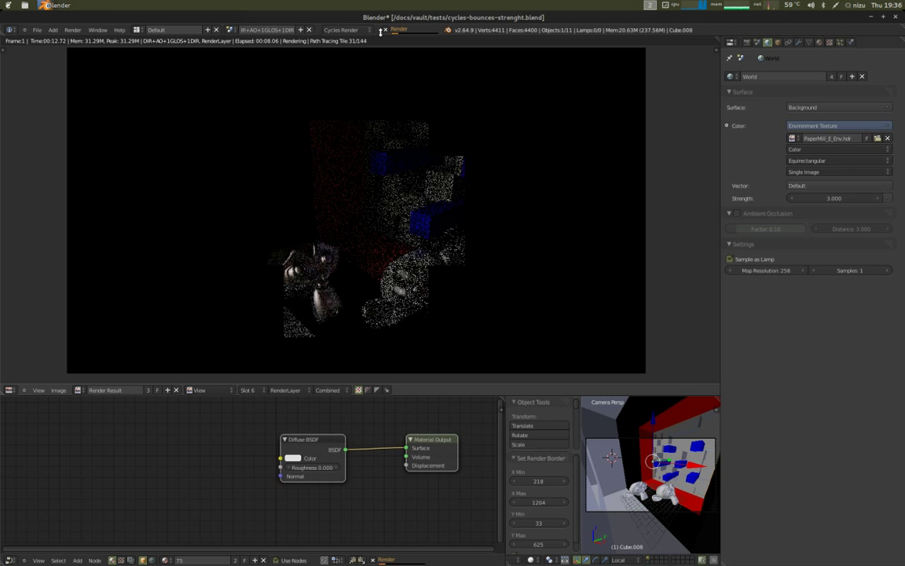
{"action": "left_click", "coordinate": [861, 271]}
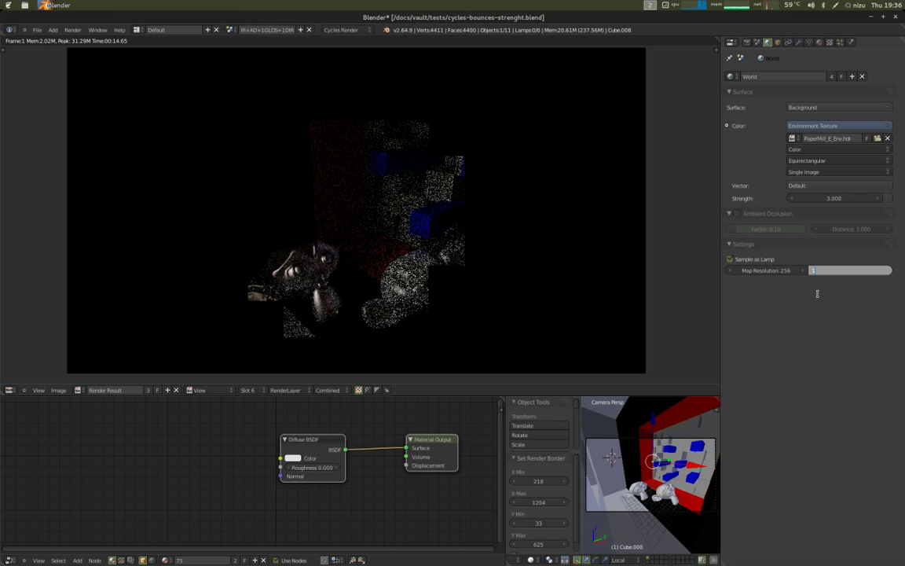
{"action": "left_click", "coordinate": [454, 344]}
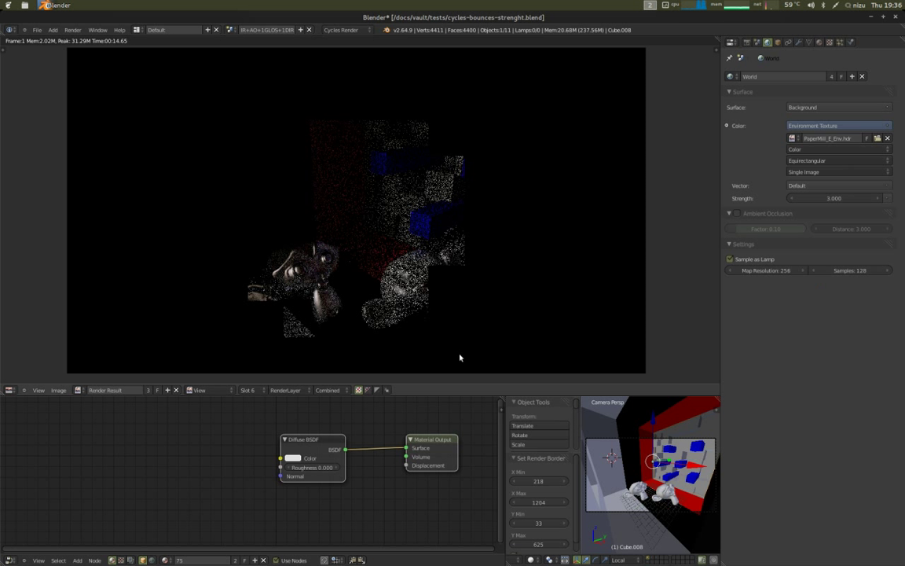
{"action": "key", "text": "F12"}
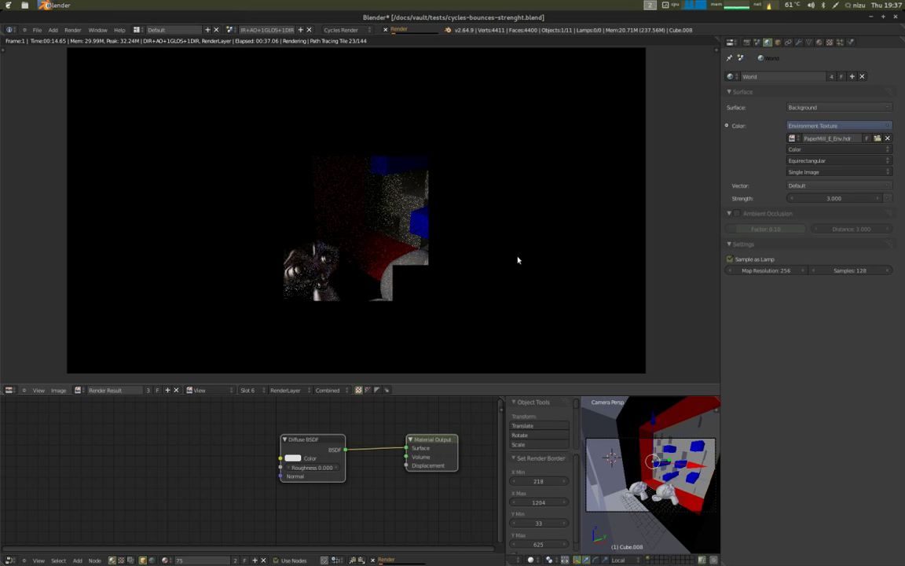
{"action": "left_click", "coordinate": [747, 42]}
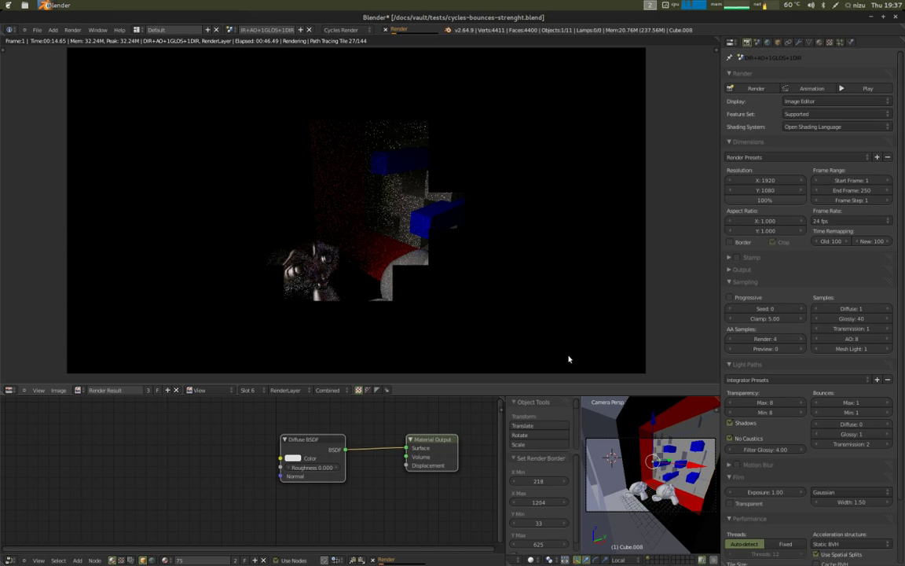
{"action": "left_click", "coordinate": [767, 42]}
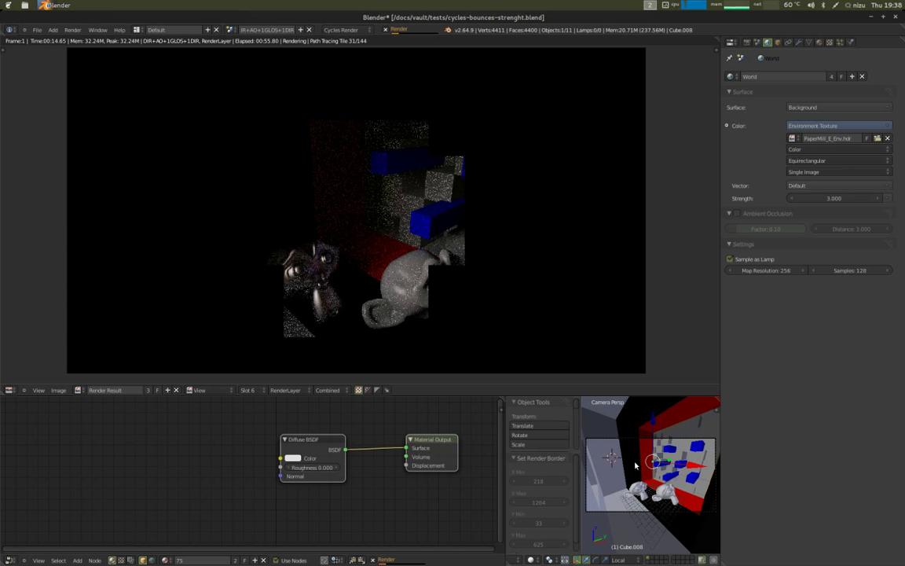
- Orbit the small 3D view around the scene and stop the running grainy render
{"action": "middle_click_drag", "start_coordinate": [635, 465], "coordinate": [645, 483]}
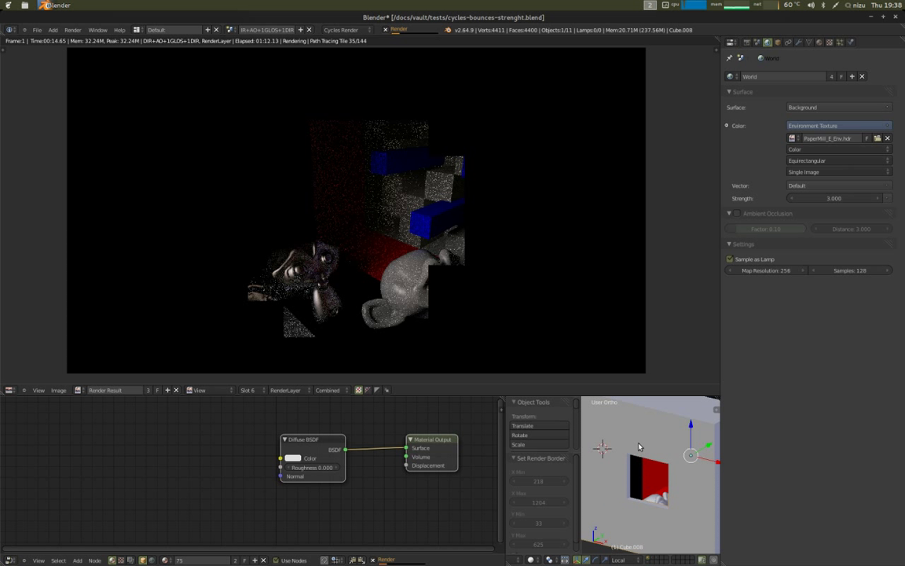
{"action": "middle_click_drag", "start_coordinate": [645, 467], "coordinate": [617, 442]}
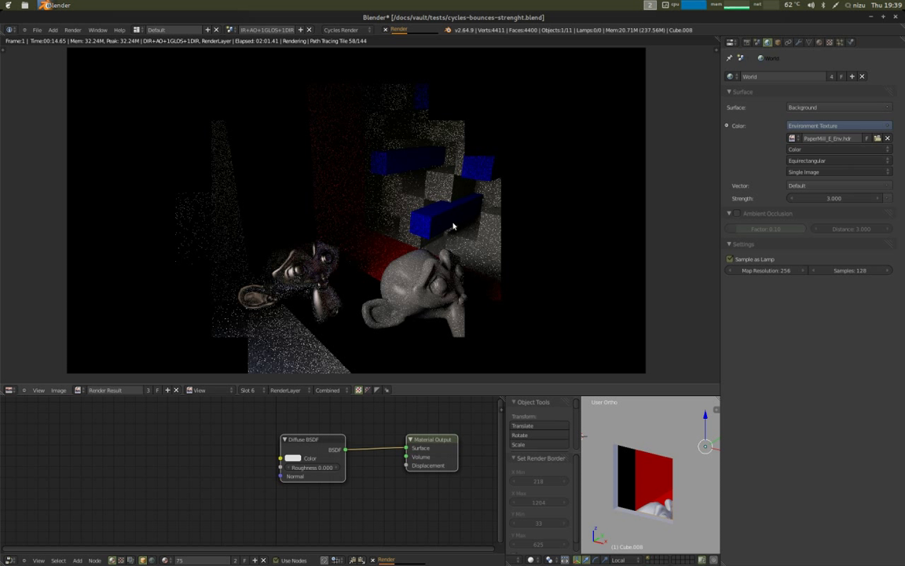
{"action": "left_click", "coordinate": [385, 30]}
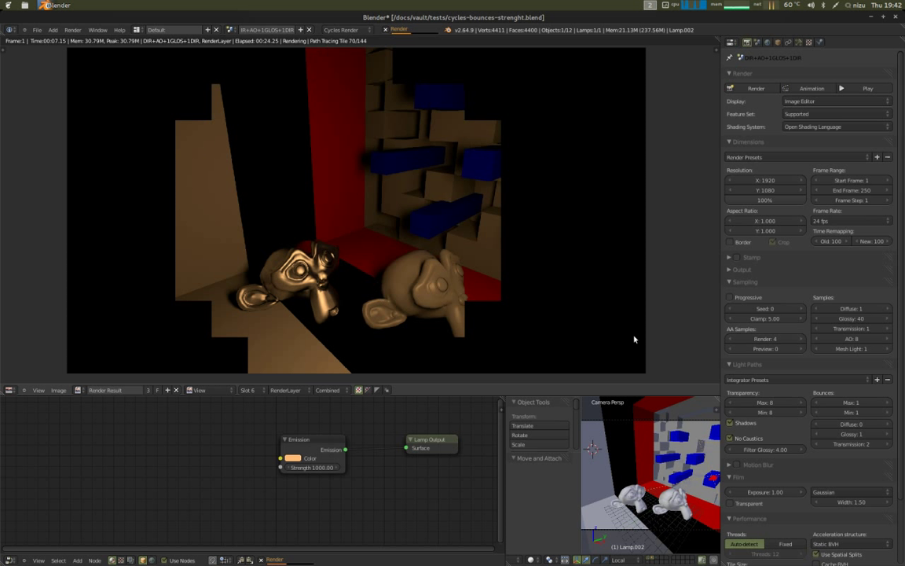
- Set Glossy bounces to 0 and Glossy samples to 1
{"action": "left_click", "coordinate": [815, 437]}
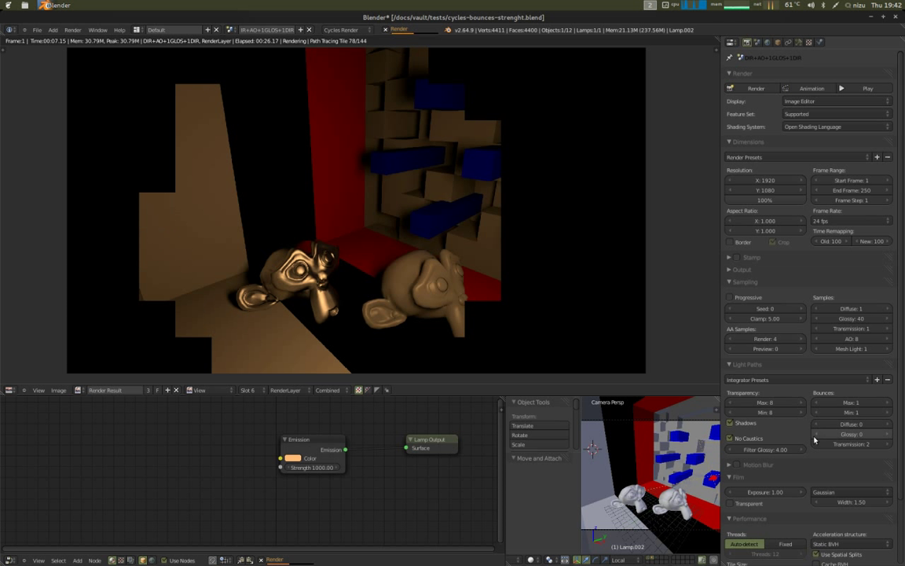
{"action": "left_click", "coordinate": [825, 320]}
{"action": "left_click", "coordinate": [839, 319]}
{"action": "type", "text": "1"}
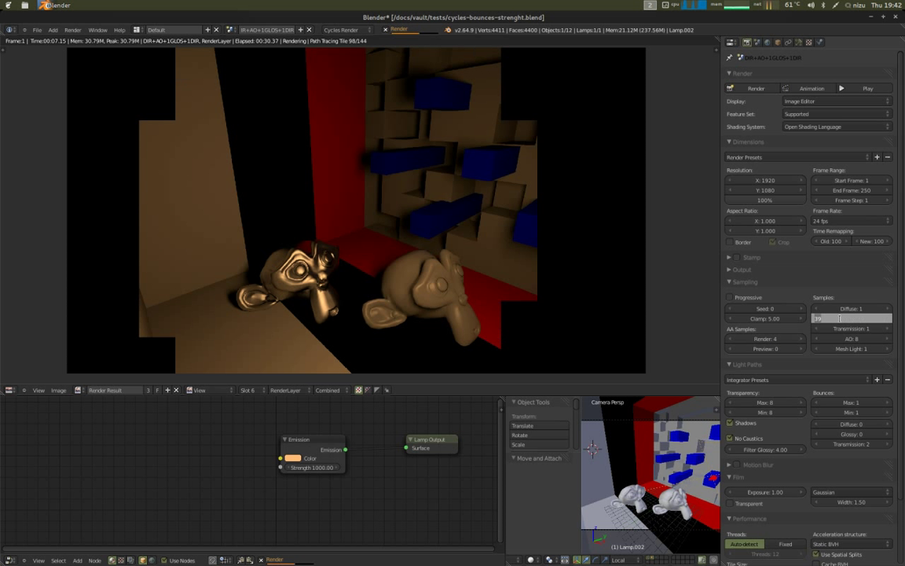
{"action": "key", "text": "Return"}
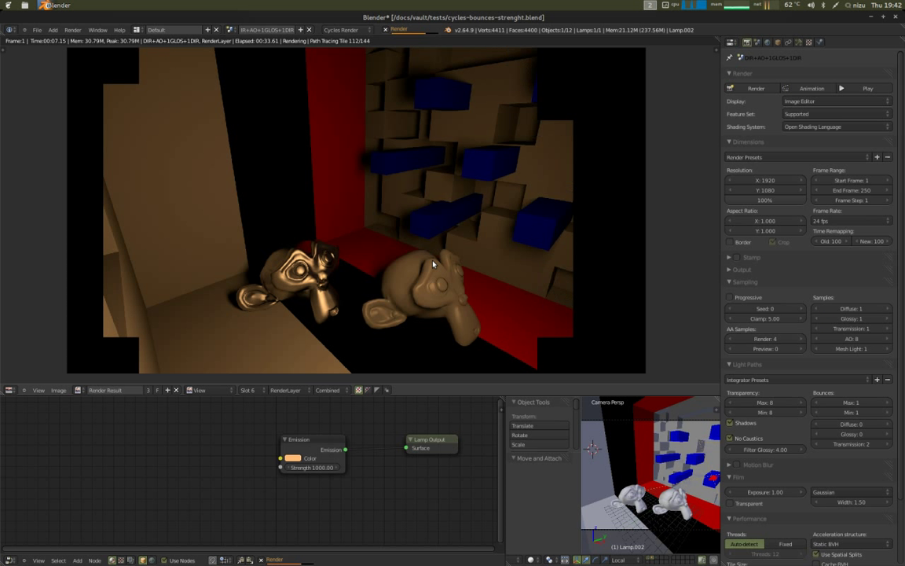
- Re-render the alley, then select the lamp and the glossy monkey to inspect them
{"action": "key", "text": "Escape"}
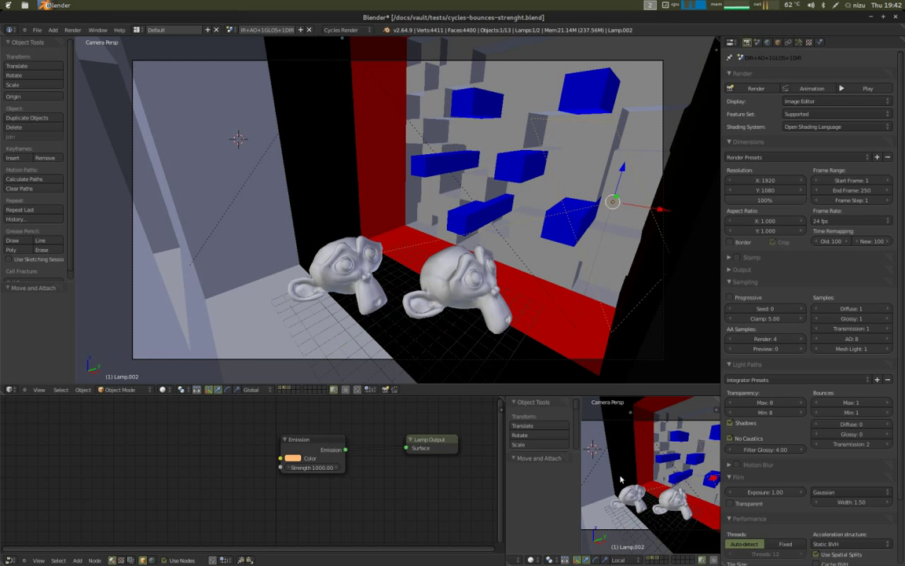
{"action": "key", "text": "F12"}
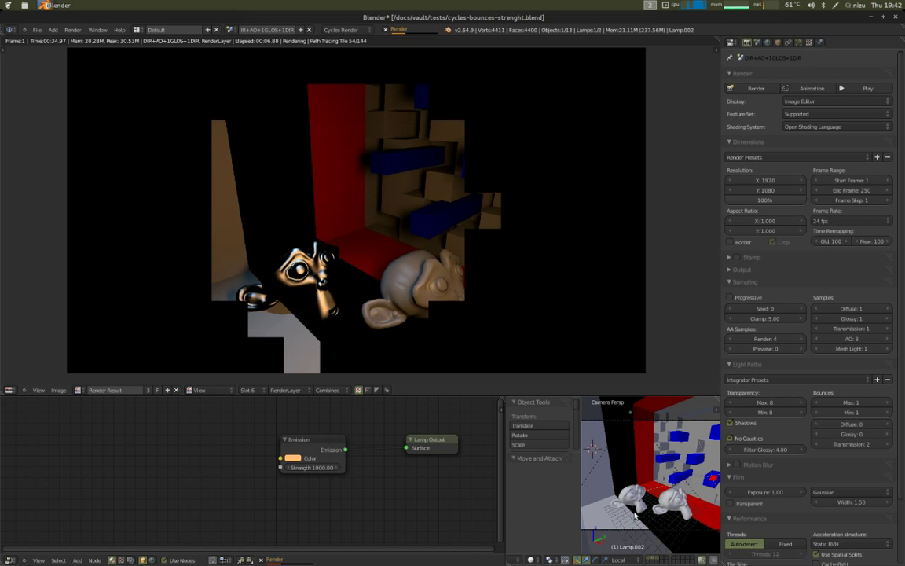
{"action": "right_click", "coordinate": [630, 412]}
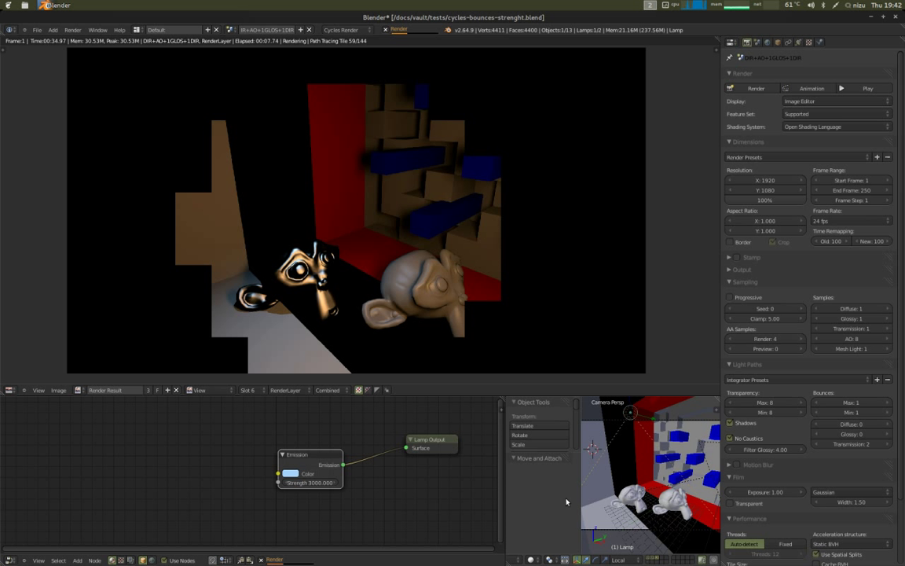
{"action": "right_click", "coordinate": [657, 507]}
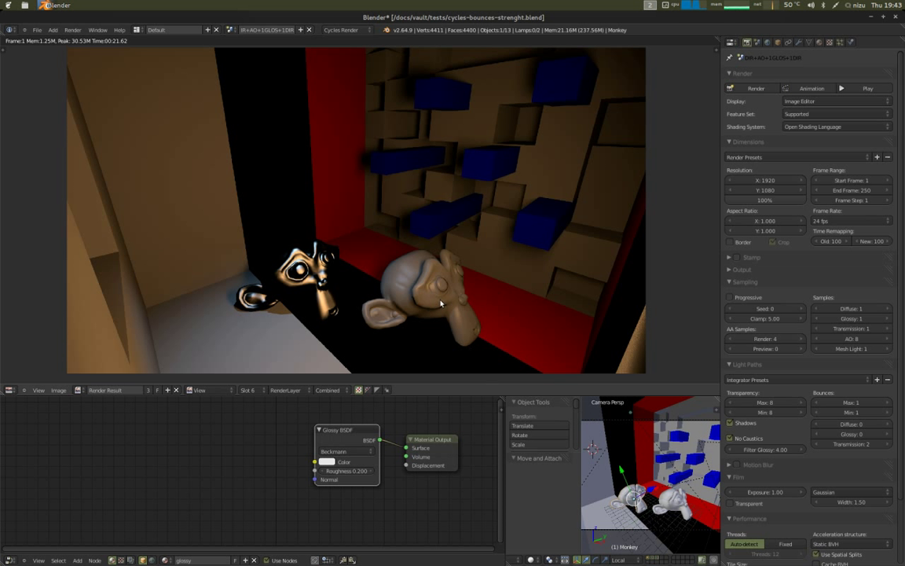
- Inspect the node setups of both monkeys' glossy materials and the lamp's emission
{"action": "right_click", "coordinate": [613, 454]}
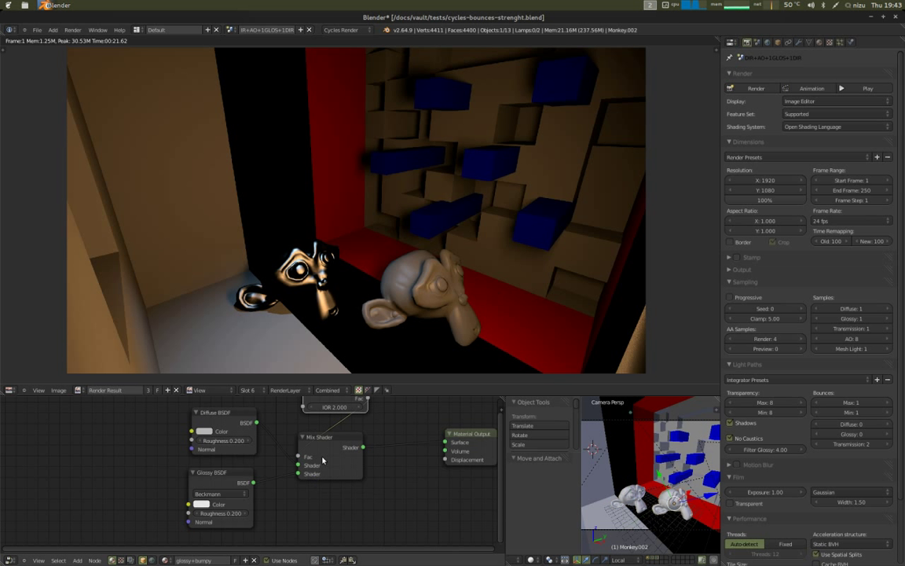
{"action": "scroll", "coordinate": [236, 440], "scroll_direction": "down", "scroll_amount": 3}
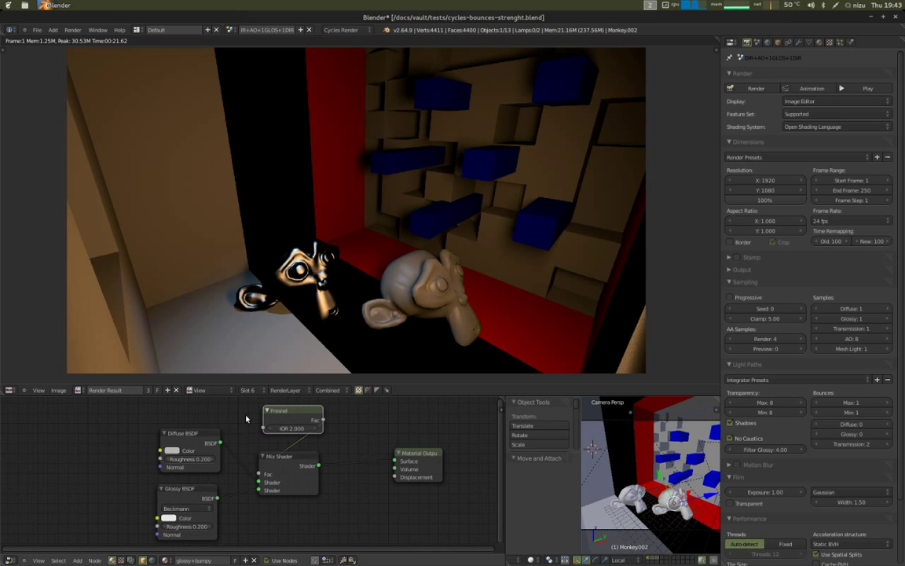
{"action": "scroll", "coordinate": [236, 439], "scroll_direction": "up", "scroll_amount": 3}
{"action": "scroll", "coordinate": [315, 440], "scroll_direction": "down", "scroll_amount": 2}
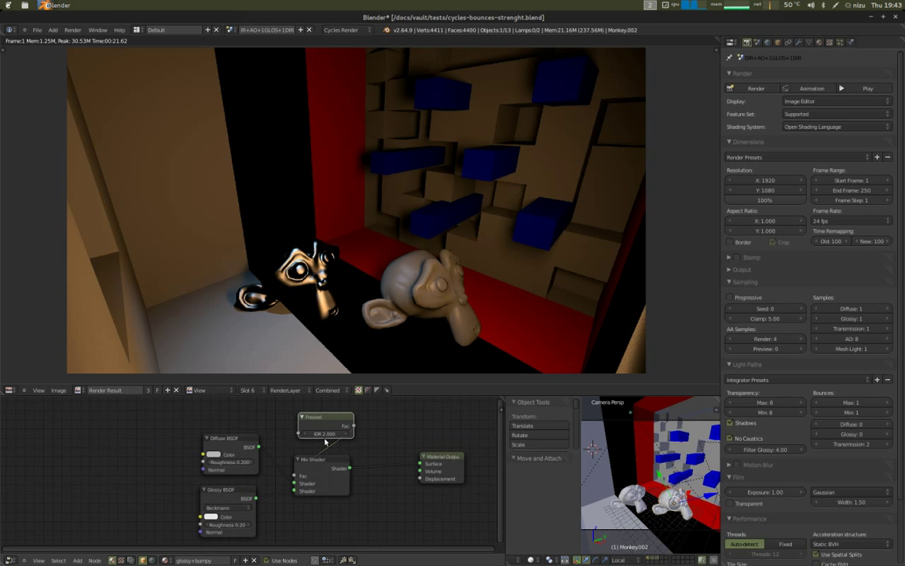
{"action": "scroll", "coordinate": [325, 441], "scroll_direction": "up", "scroll_amount": 1}
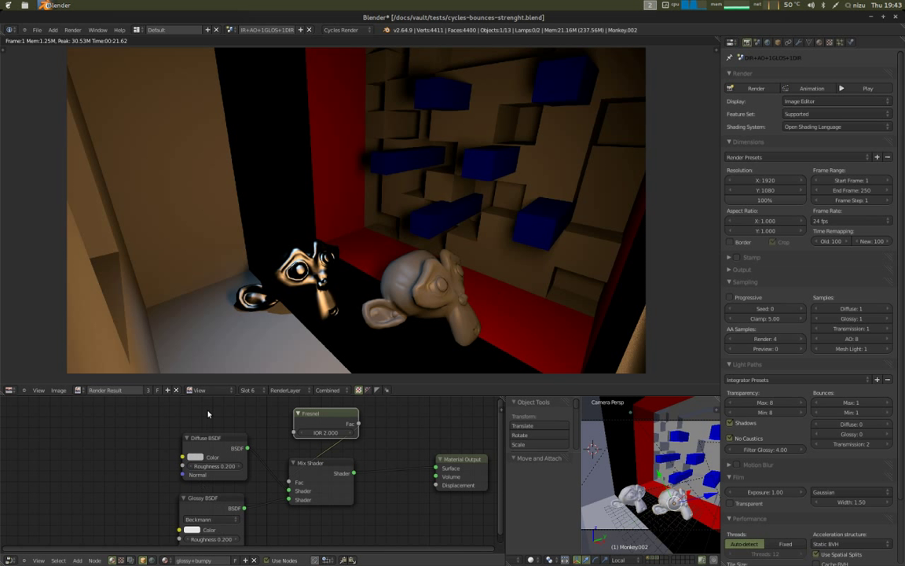
{"action": "left_click", "coordinate": [202, 498]}
{"action": "right_click", "coordinate": [630, 412]}
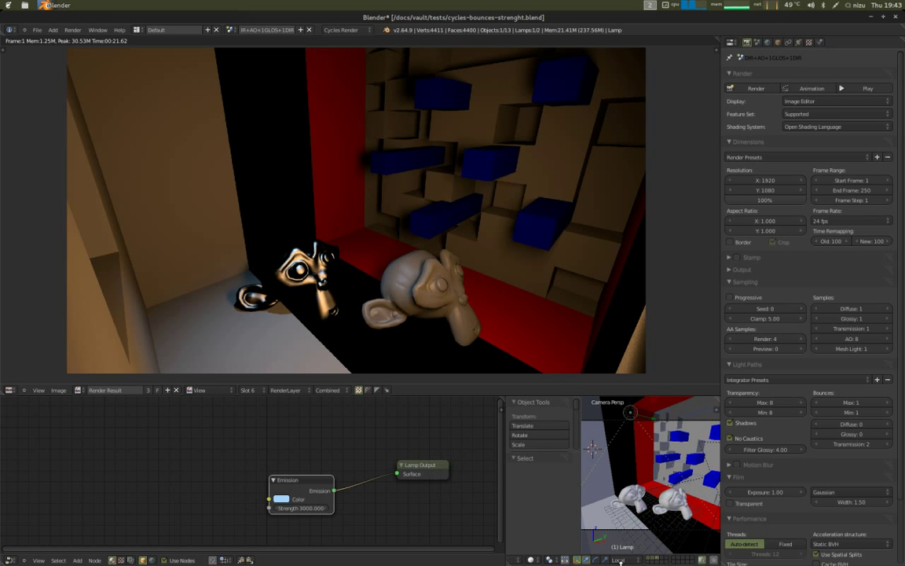
{"action": "right_click", "coordinate": [633, 495]}
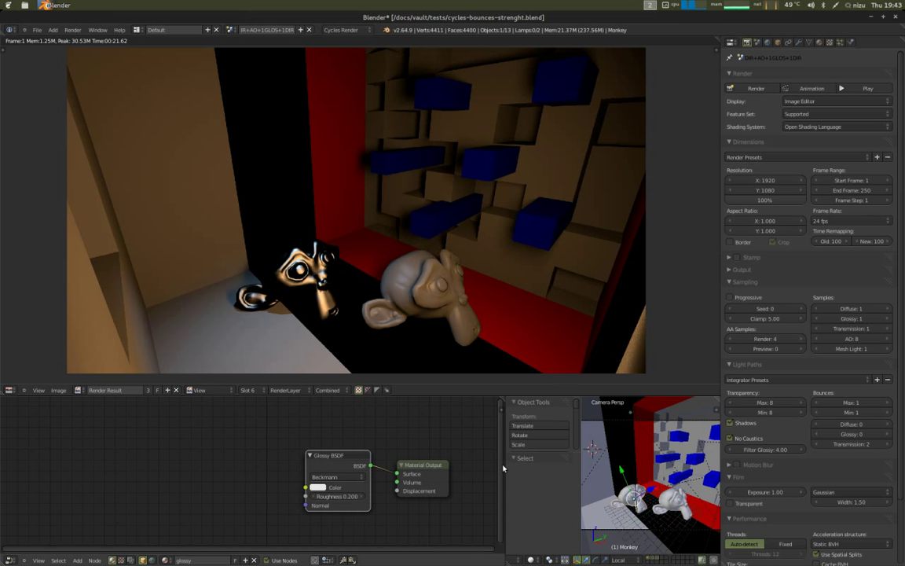
- Set Glossy bounces to 1 and Glossy samples to 40, then start an F12 render
{"action": "left_click", "coordinate": [890, 435]}
{"action": "left_click_drag", "start_coordinate": [851, 318], "coordinate": [859, 314]}
{"action": "key", "text": "F12"}
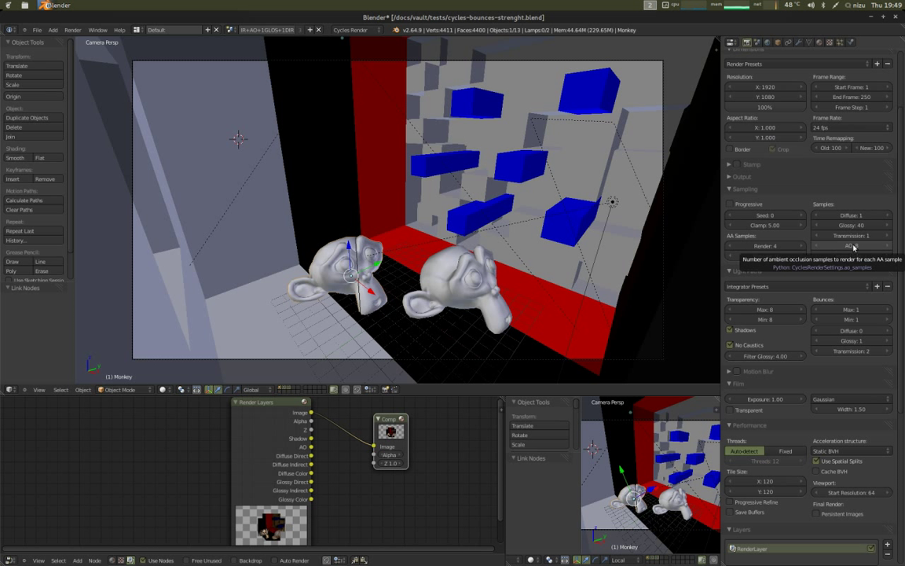
- Set AO samples to 8 and review the World ambient occlusion settings
{"action": "left_click", "coordinate": [854, 247]}
{"action": "type", "text": "8"}
{"action": "key", "text": "Return"}
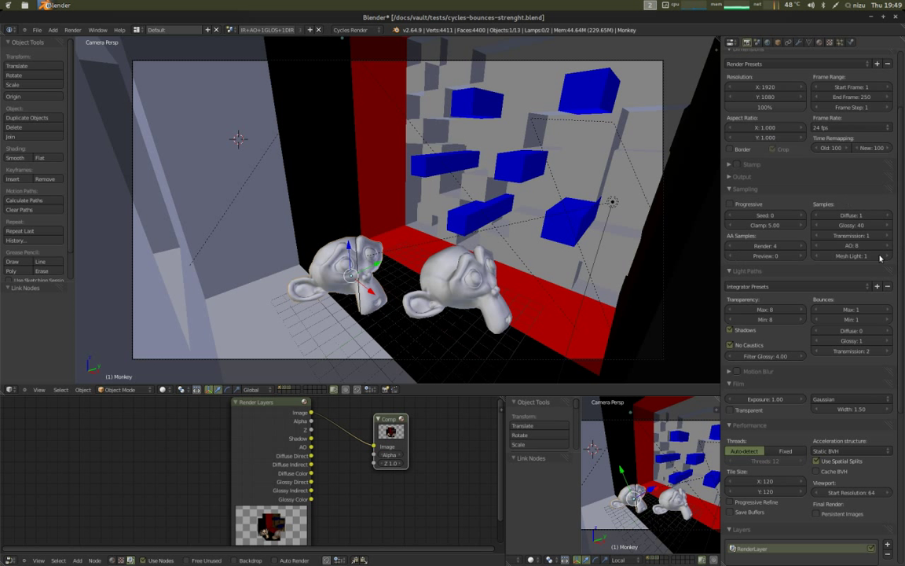
{"action": "left_click", "coordinate": [768, 42]}
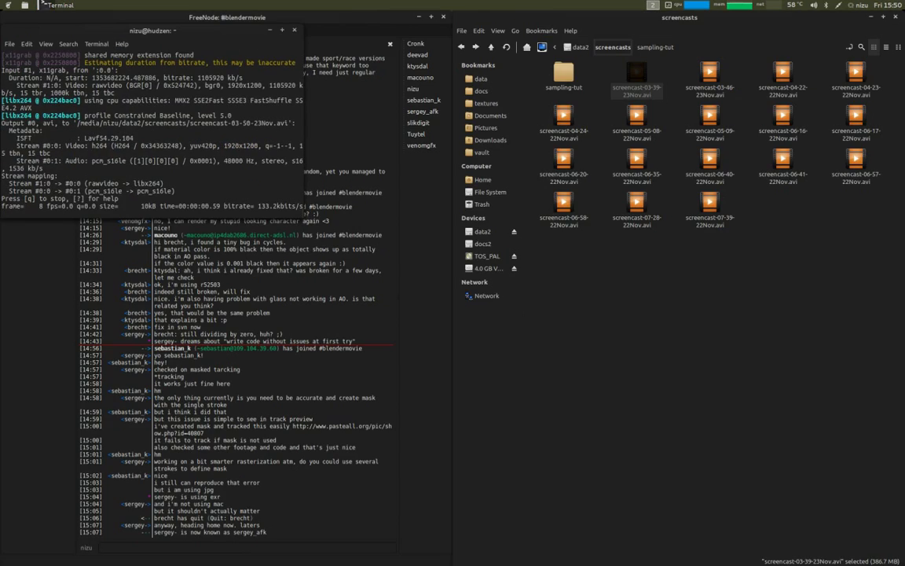
- Return to the Blender window showing the nearly finished alley render
{"action": "mouse_move", "coordinate": [0, 0]}
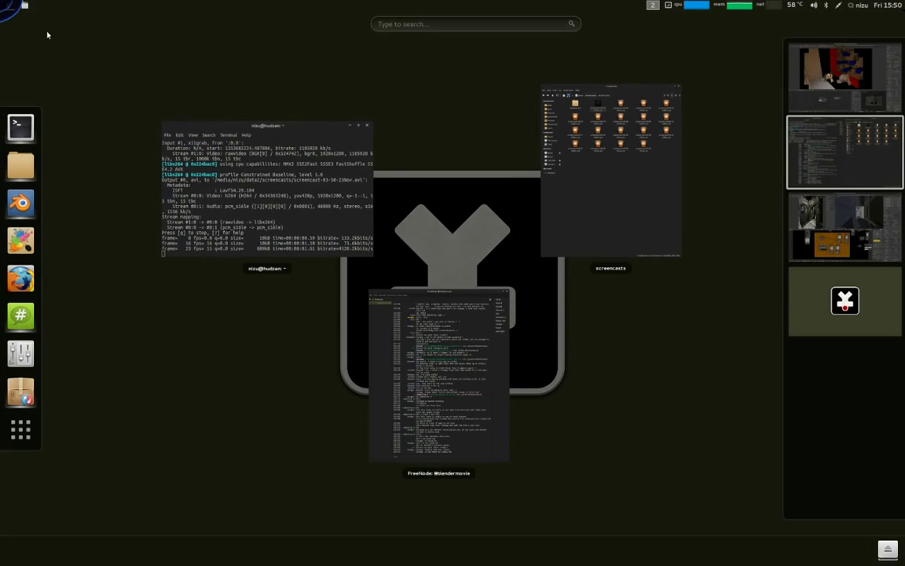
{"action": "left_click", "coordinate": [827, 71]}
{"action": "left_click", "coordinate": [284, 272]}
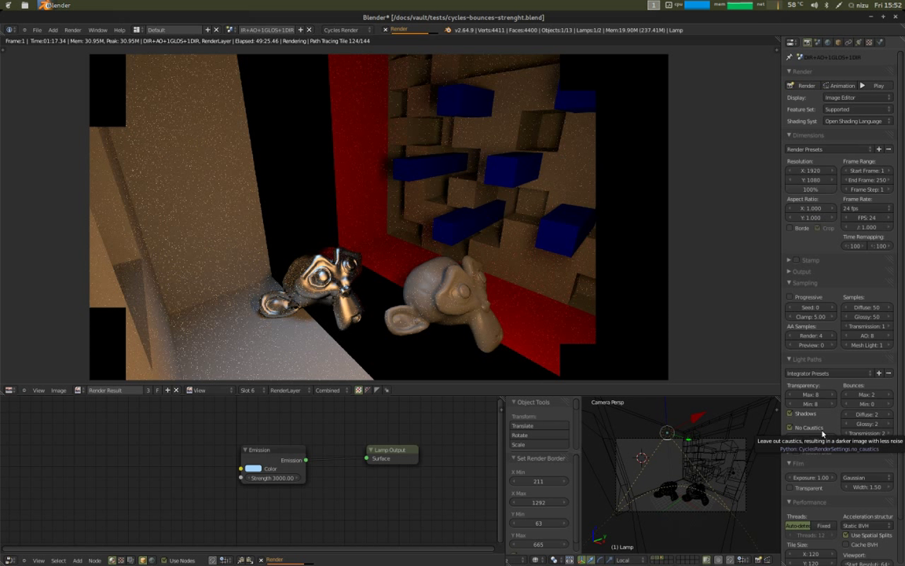
{"action": "left_click", "coordinate": [821, 429]}
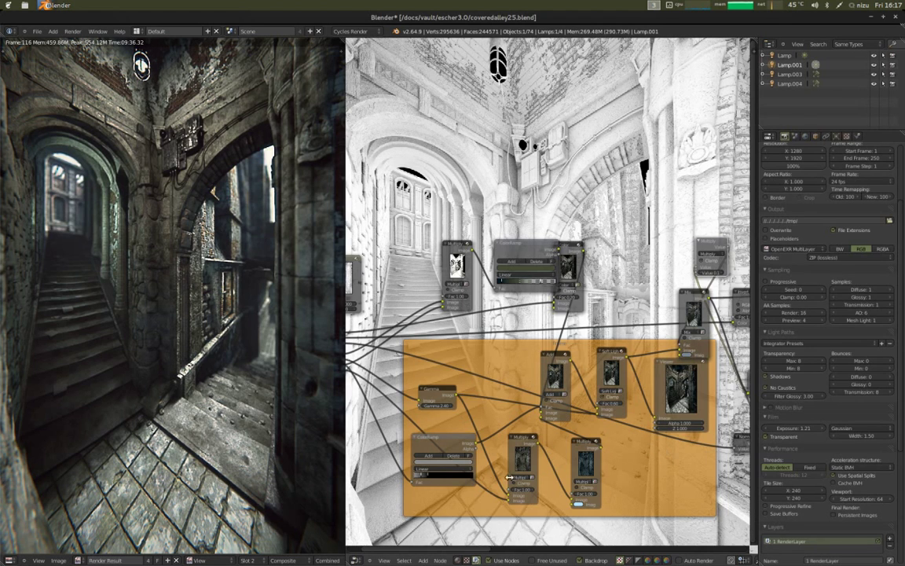
- Zoom and pan the Compositor node editor to inspect the framed AO node group
{"action": "scroll", "coordinate": [404, 435], "scroll_direction": "up", "scroll_amount": 2}
{"action": "scroll", "coordinate": [688, 416], "scroll_direction": "down", "scroll_amount": 2}
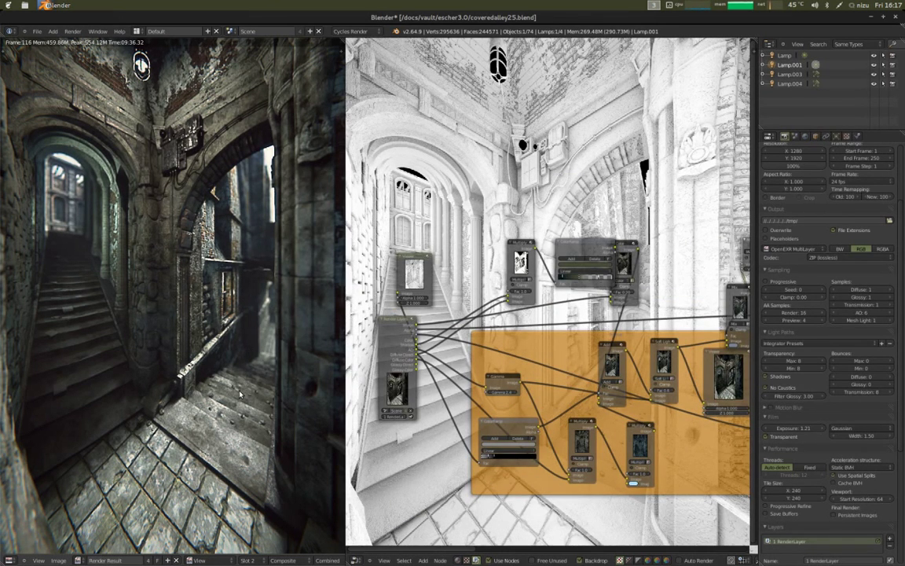
{"action": "middle_click_drag", "start_coordinate": [573, 386], "coordinate": [543, 382]}
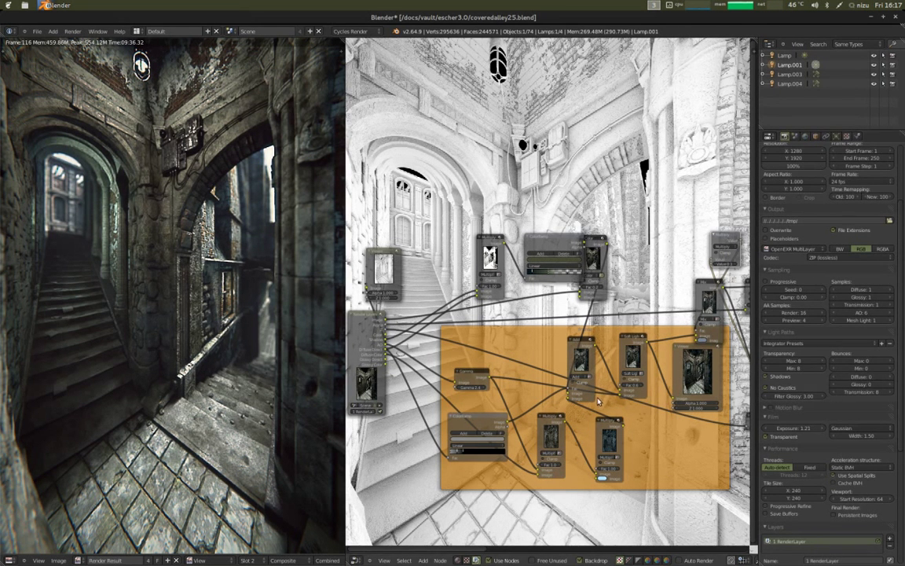
{"action": "middle_click_drag", "start_coordinate": [587, 399], "coordinate": [578, 392]}
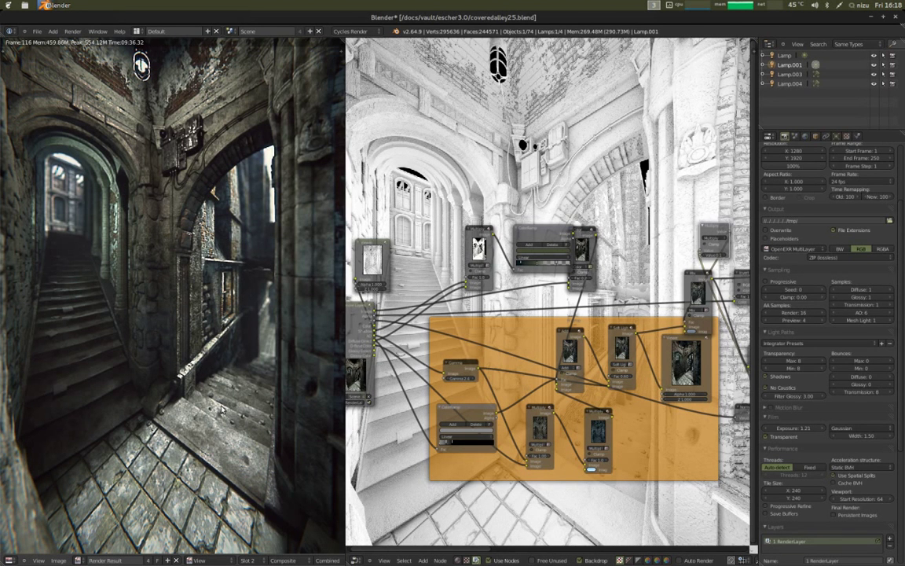
- Switch the Image Editor from Composite to 1 RenderLayer and reframe the node graph
{"action": "scroll", "coordinate": [201, 425], "scroll_direction": "down", "scroll_amount": 2}
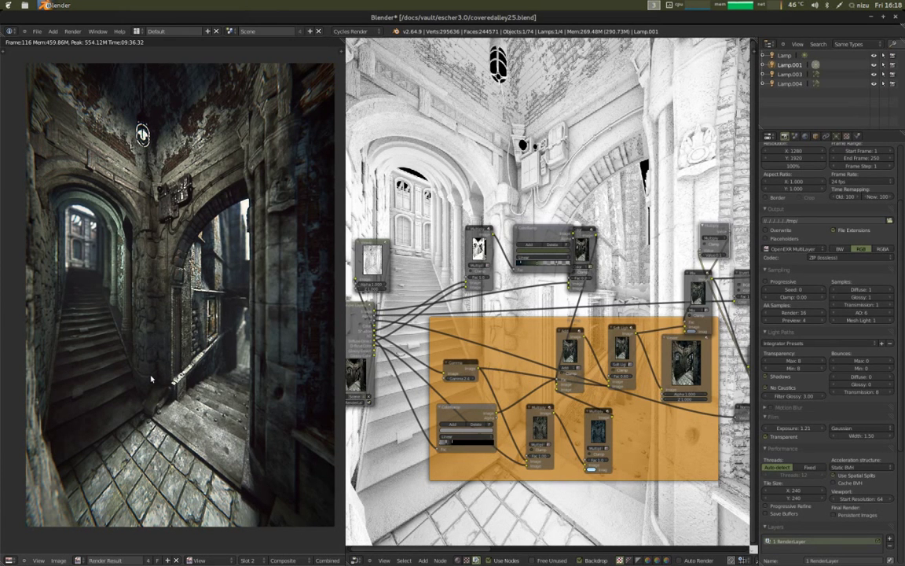
{"action": "scroll", "coordinate": [167, 379], "scroll_direction": "up", "scroll_amount": 1}
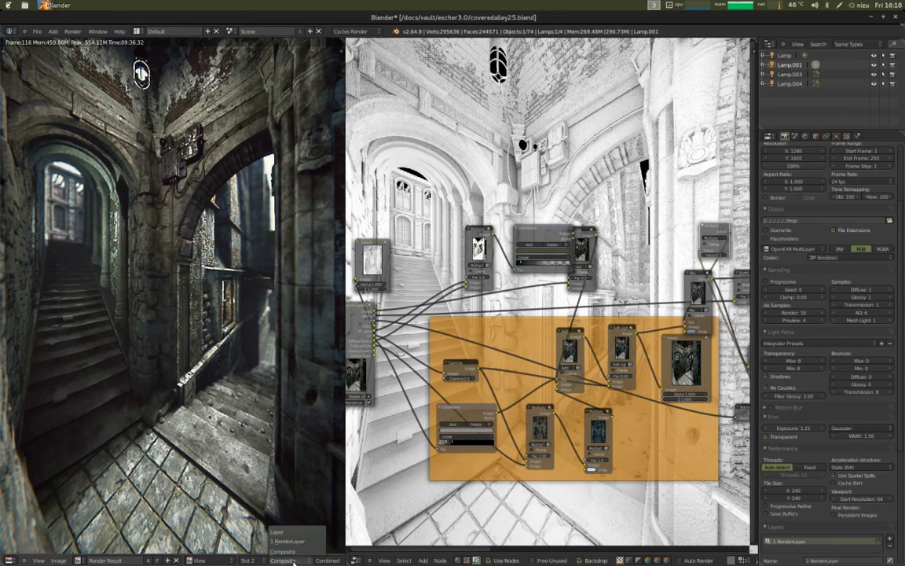
{"action": "left_click", "coordinate": [296, 560]}
{"action": "left_click", "coordinate": [292, 542]}
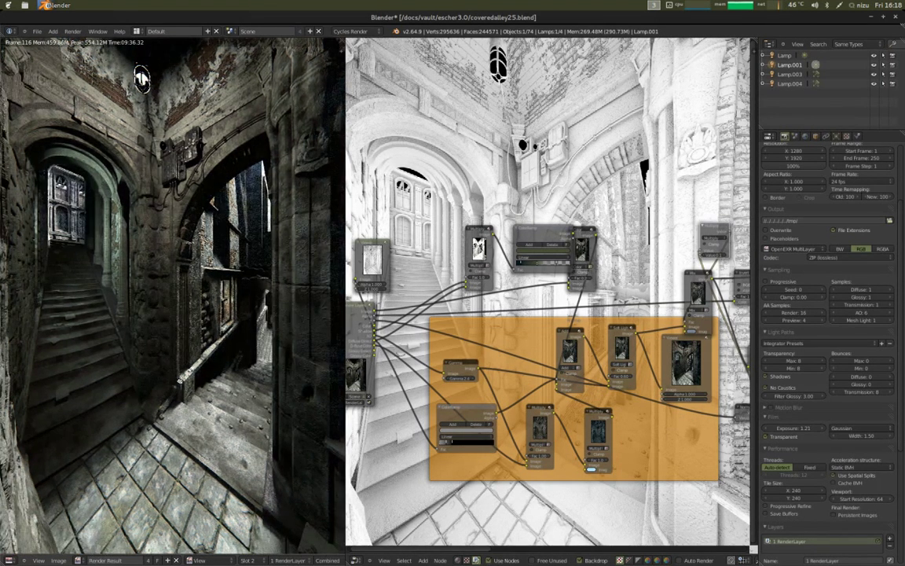
{"action": "key", "text": "Home"}
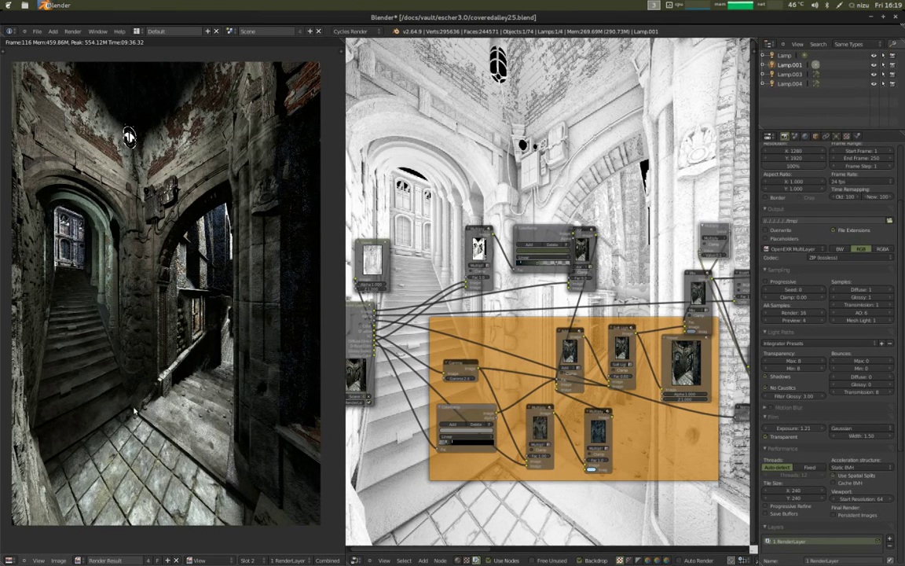
{"action": "middle_click_drag", "start_coordinate": [637, 374], "coordinate": [605, 365]}
{"action": "scroll", "coordinate": [605, 364], "scroll_direction": "up", "scroll_amount": 1}
{"action": "middle_click_drag", "start_coordinate": [529, 402], "coordinate": [545, 402]}
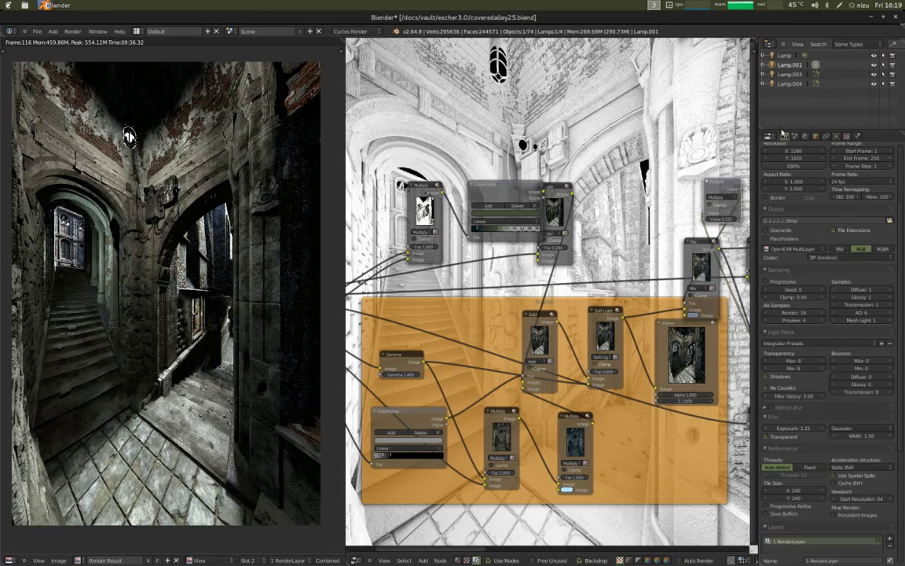
- Tick World Ambient Occlusion, giving Factor 0.01 and Distance 1.200
{"action": "left_click", "coordinate": [805, 137]}
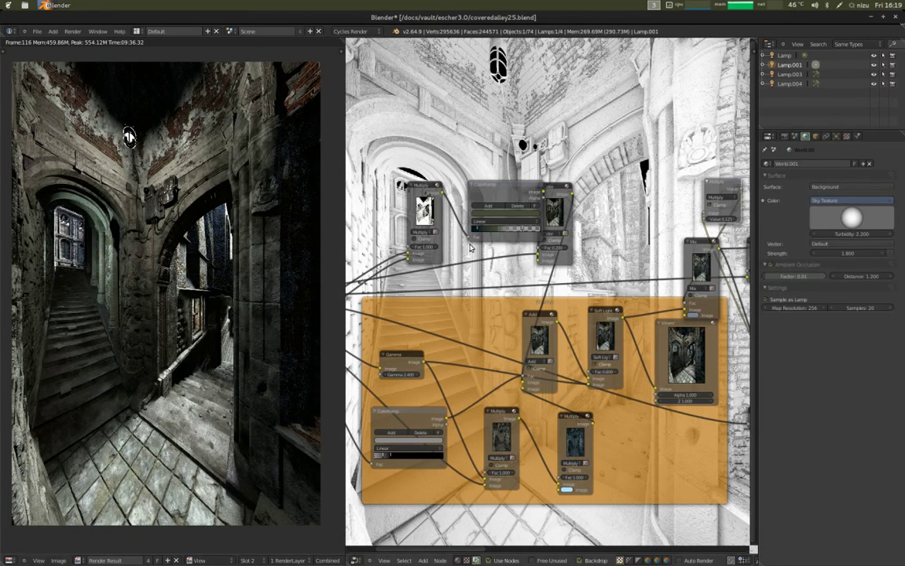
{"action": "left_click", "coordinate": [774, 266]}
{"action": "scroll", "coordinate": [140, 153], "scroll_direction": "up", "scroll_amount": 4}
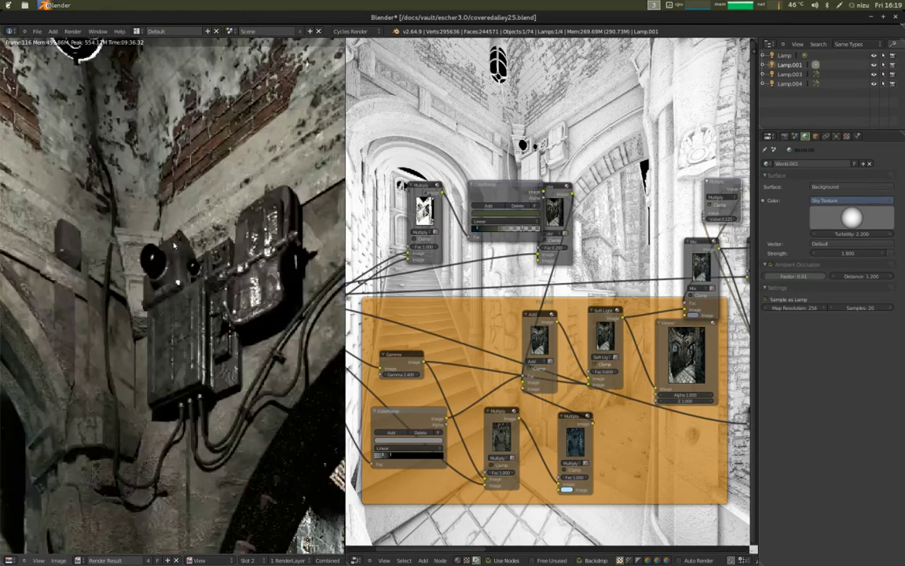
{"action": "scroll", "coordinate": [147, 371], "scroll_direction": "down", "scroll_amount": 4}
{"action": "scroll", "coordinate": [199, 377], "scroll_direction": "up", "scroll_amount": 2}
{"action": "scroll", "coordinate": [199, 377], "scroll_direction": "down", "scroll_amount": 3}
{"action": "scroll", "coordinate": [180, 315], "scroll_direction": "up", "scroll_amount": 1}
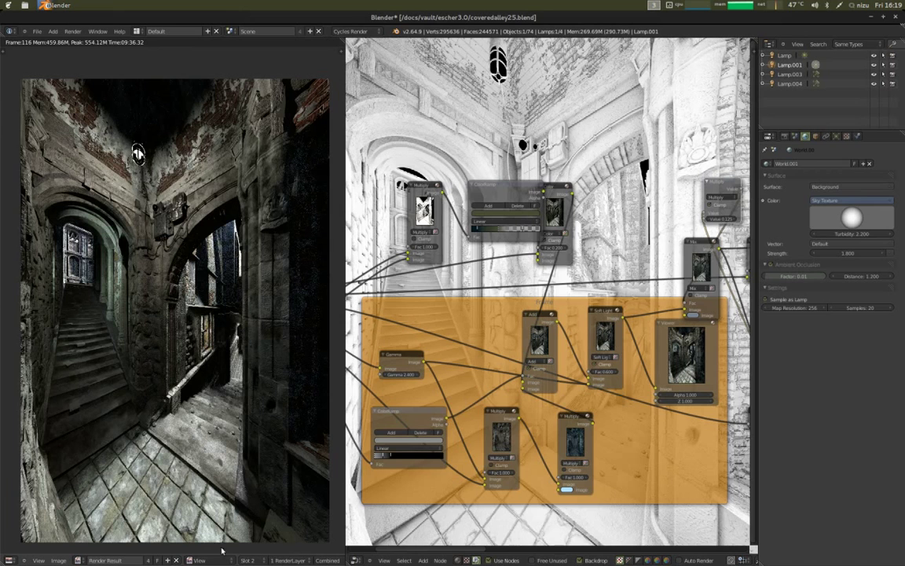
- Show the AO pass in the Image Editor and bring the Render Layers node into view
{"action": "left_click", "coordinate": [314, 561]}
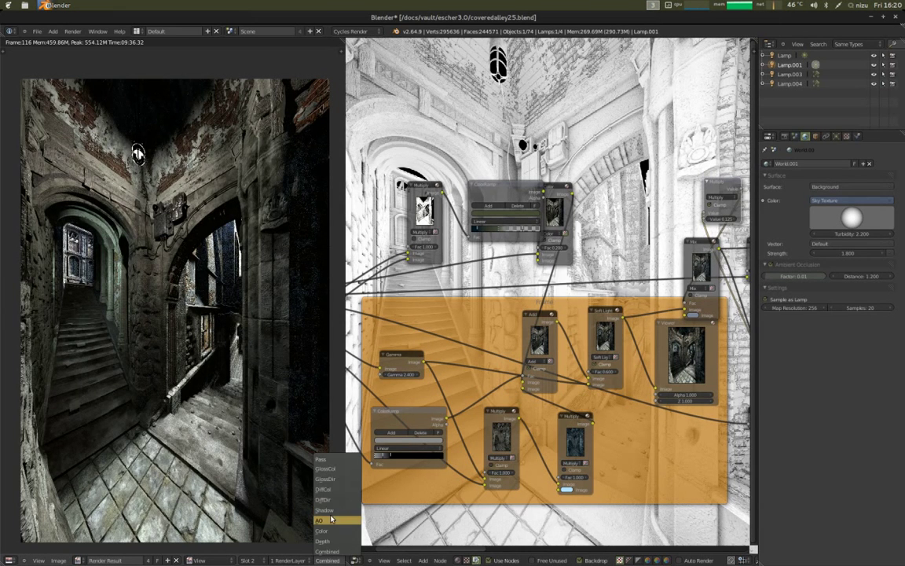
{"action": "left_click", "coordinate": [305, 464]}
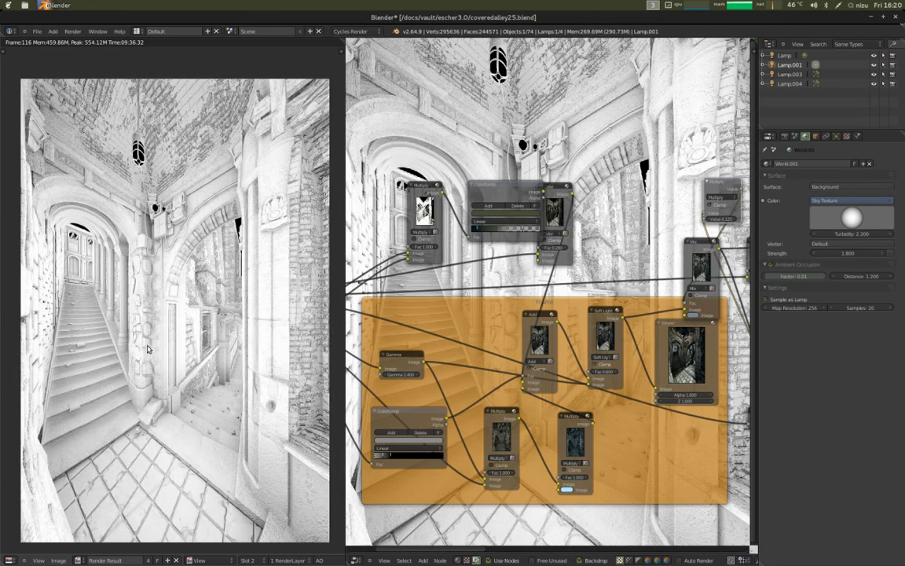
{"action": "middle_click_drag", "start_coordinate": [377, 450], "coordinate": [424, 346]}
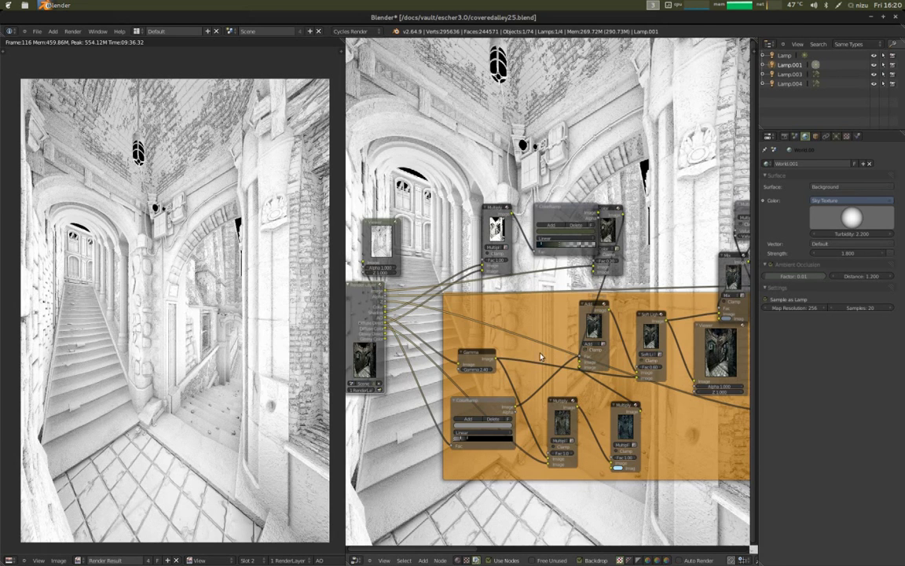
{"action": "scroll", "coordinate": [593, 352], "scroll_direction": "down", "scroll_amount": 2}
{"action": "scroll", "coordinate": [625, 367], "scroll_direction": "up", "scroll_amount": 2}
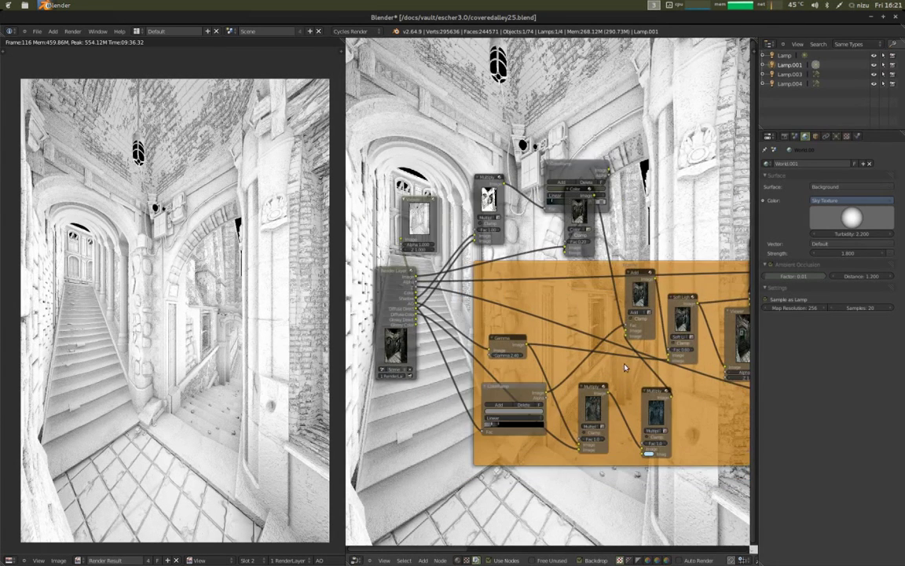
{"action": "middle_click_drag", "start_coordinate": [625, 367], "coordinate": [607, 361]}
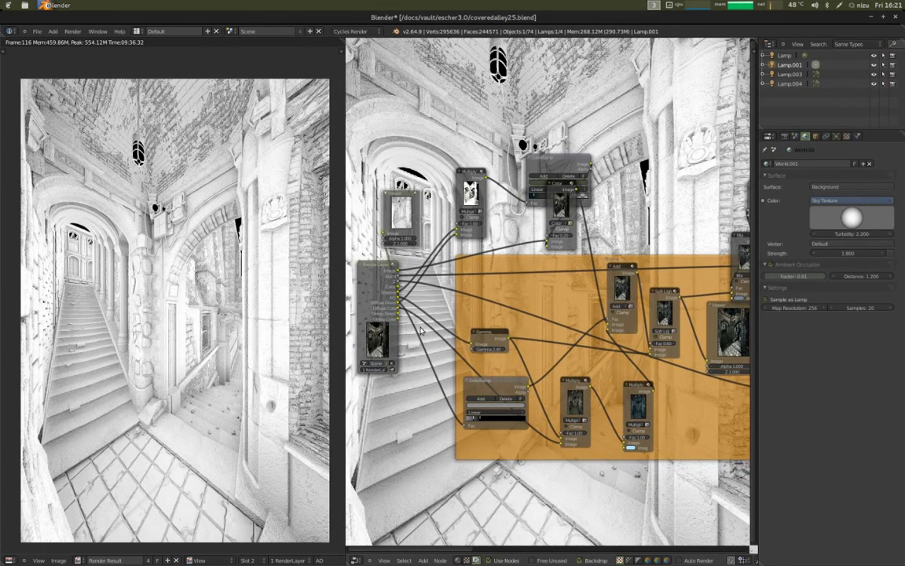
{"action": "scroll", "coordinate": [420, 318], "scroll_direction": "up", "scroll_amount": 1}
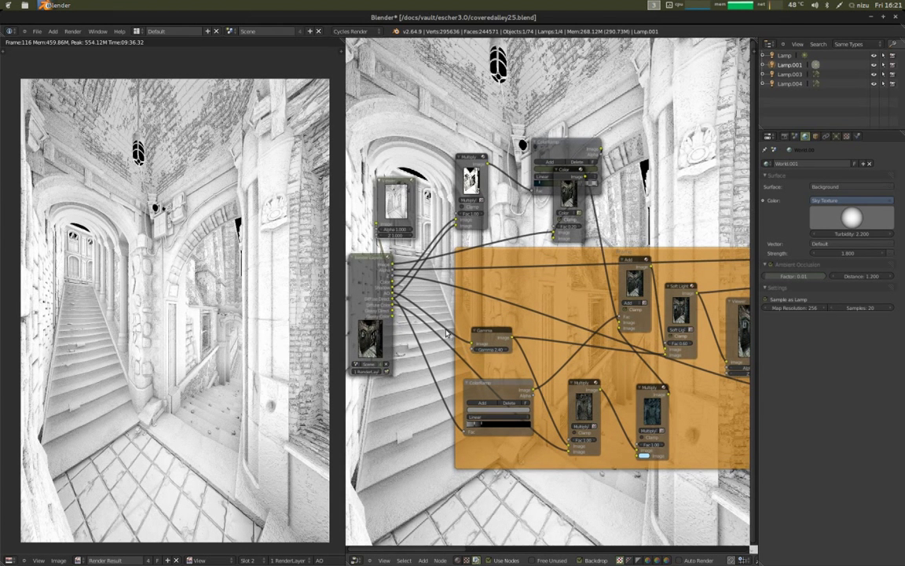
- Rearrange the Render Layers, Color mix, Add and Multiply nodes, detaching the Add input link
{"action": "left_click_drag", "start_coordinate": [393, 267], "coordinate": [382, 263]}
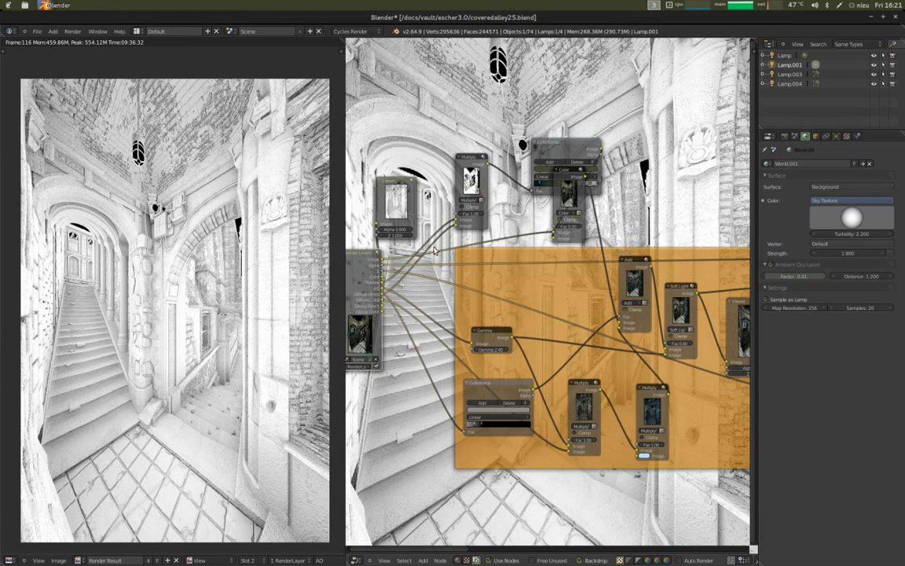
{"action": "left_click_drag", "start_coordinate": [561, 179], "coordinate": [543, 195]}
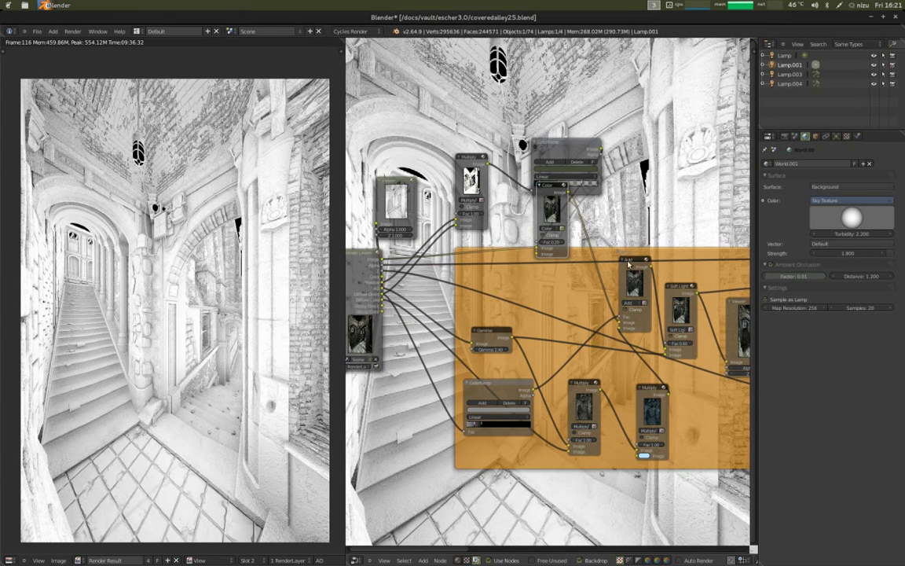
{"action": "left_click_drag", "start_coordinate": [629, 265], "coordinate": [629, 271]}
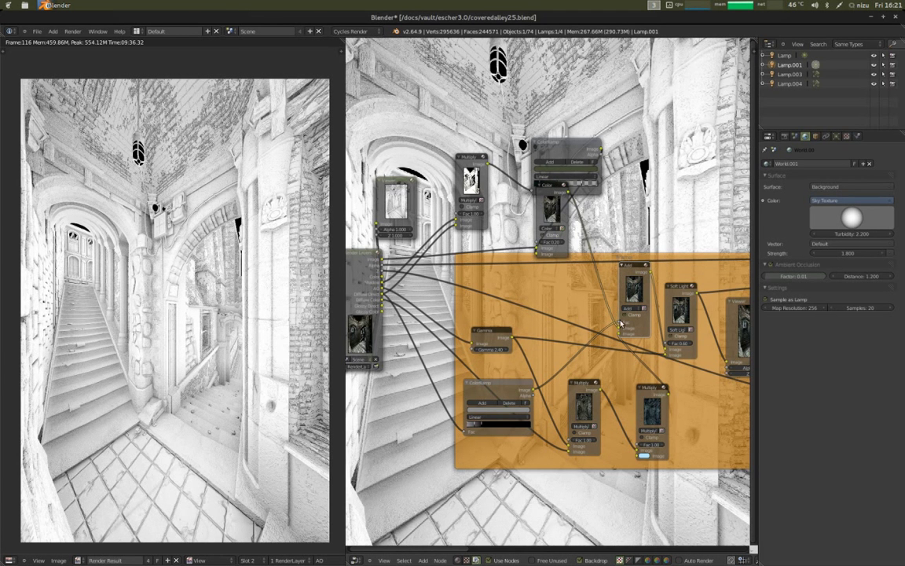
{"action": "left_click_drag", "start_coordinate": [622, 324], "coordinate": [598, 398]}
{"action": "scroll", "coordinate": [525, 431], "scroll_direction": "up", "scroll_amount": 2}
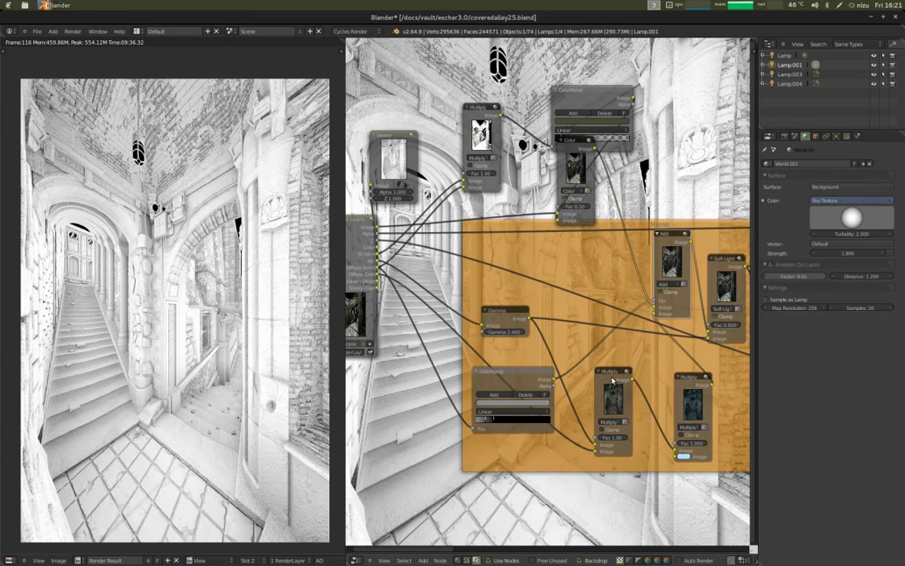
{"action": "left_click_drag", "start_coordinate": [611, 380], "coordinate": [597, 385]}
- Place ColorRamp in the frame, link Gamma to the Viewer, and move the Viewer into the frame
{"action": "left_click_drag", "start_coordinate": [511, 371], "coordinate": [499, 349]}
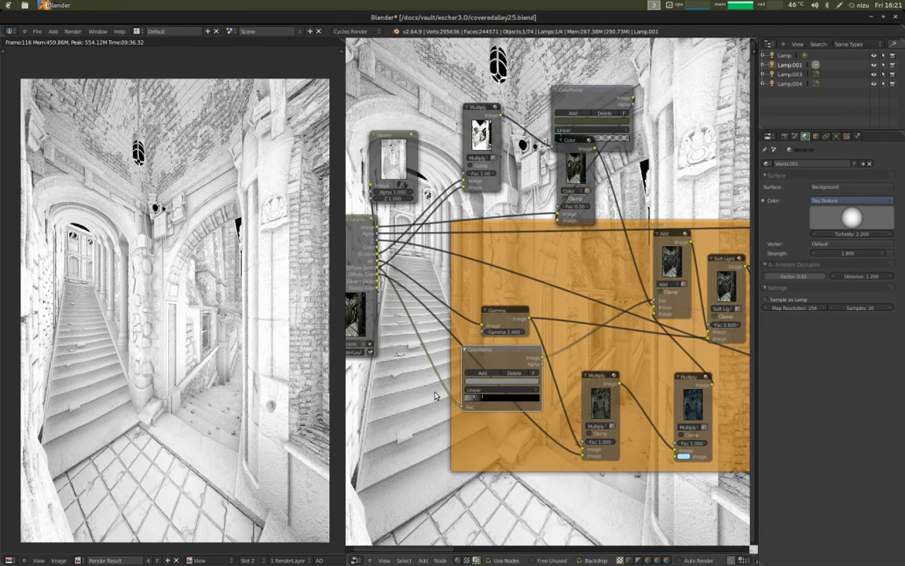
{"action": "scroll", "coordinate": [435, 394], "scroll_direction": "up", "scroll_amount": 1}
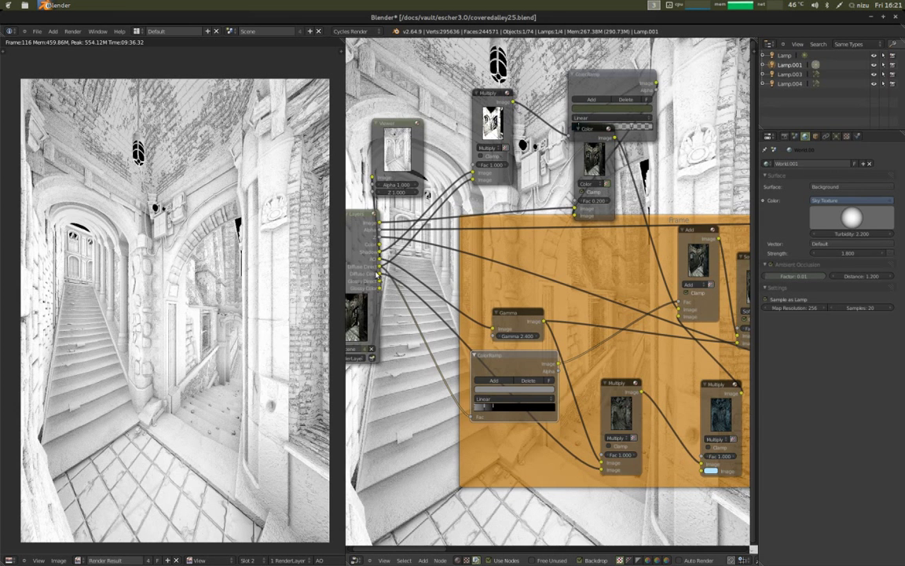
{"action": "left_click_drag", "start_coordinate": [511, 355], "coordinate": [516, 348]}
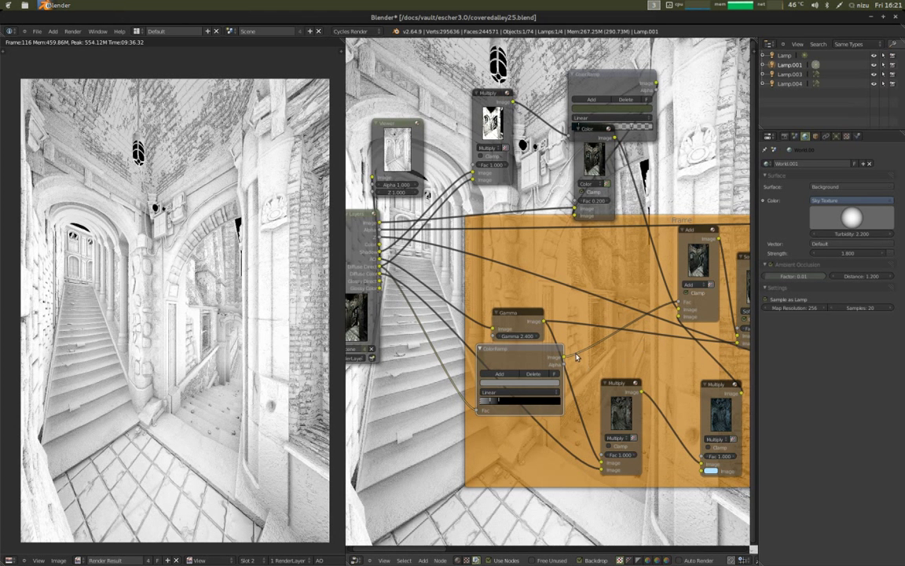
{"action": "left_click", "coordinate": [508, 315], "text": "ctrl+shift"}
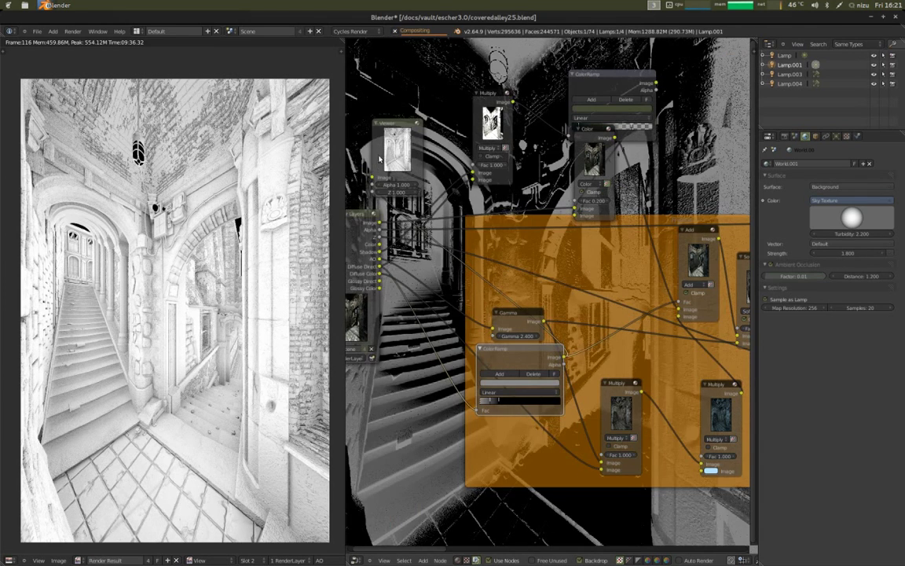
{"action": "left_click_drag", "start_coordinate": [380, 159], "coordinate": [569, 249]}
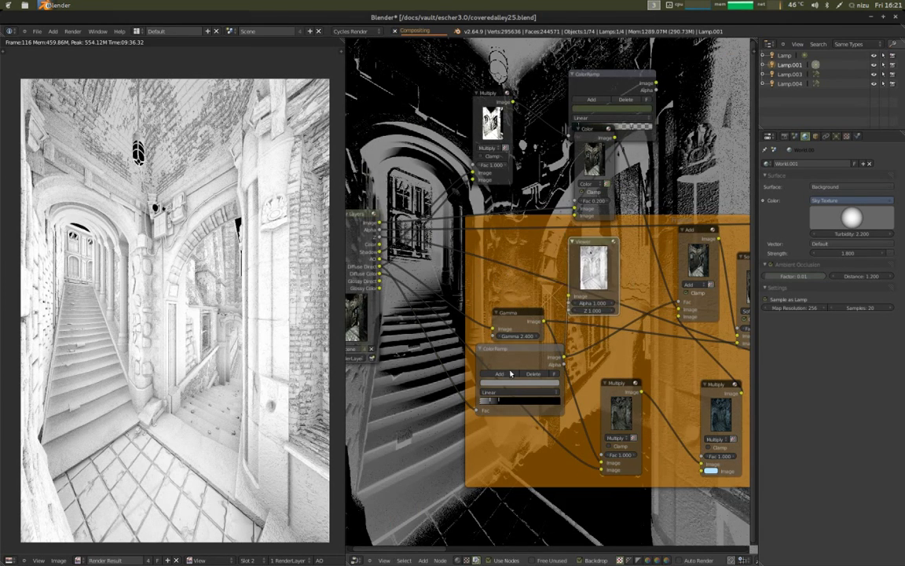
- Fit all nodes in the node editor and open the ColorRamp colour picker
{"action": "scroll", "coordinate": [463, 367], "scroll_direction": "down", "scroll_amount": 2}
{"action": "key", "text": "Home"}
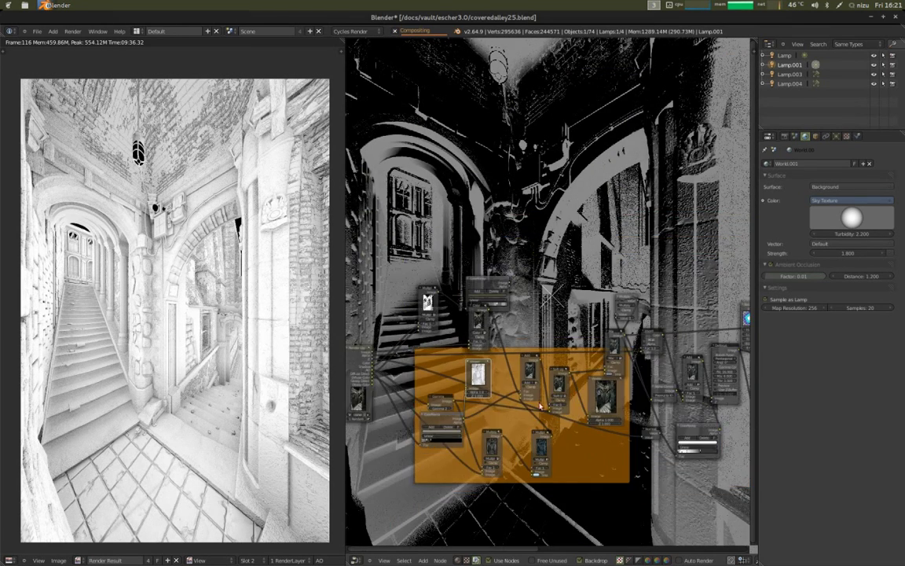
{"action": "scroll", "coordinate": [525, 305], "scroll_direction": "up", "scroll_amount": 2}
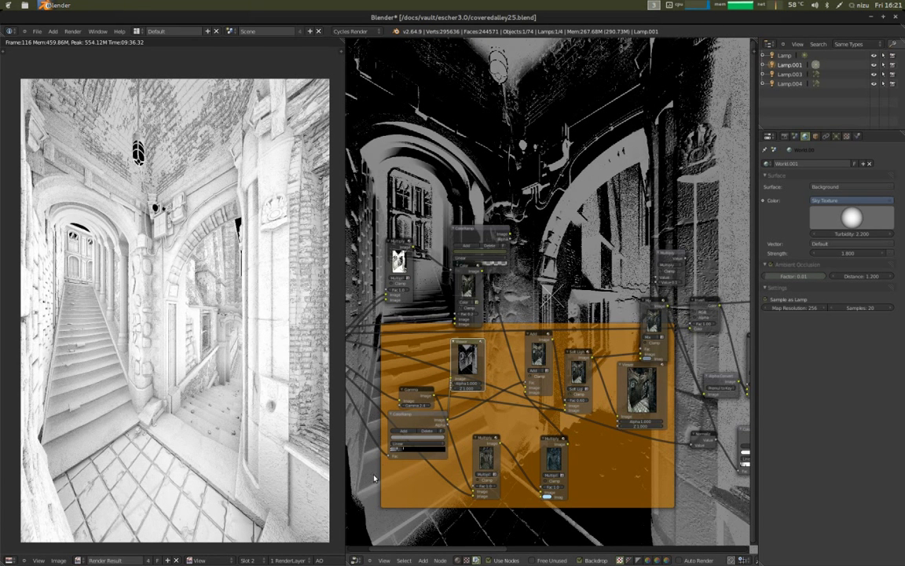
{"action": "scroll", "coordinate": [401, 456], "scroll_direction": "up", "scroll_amount": 2}
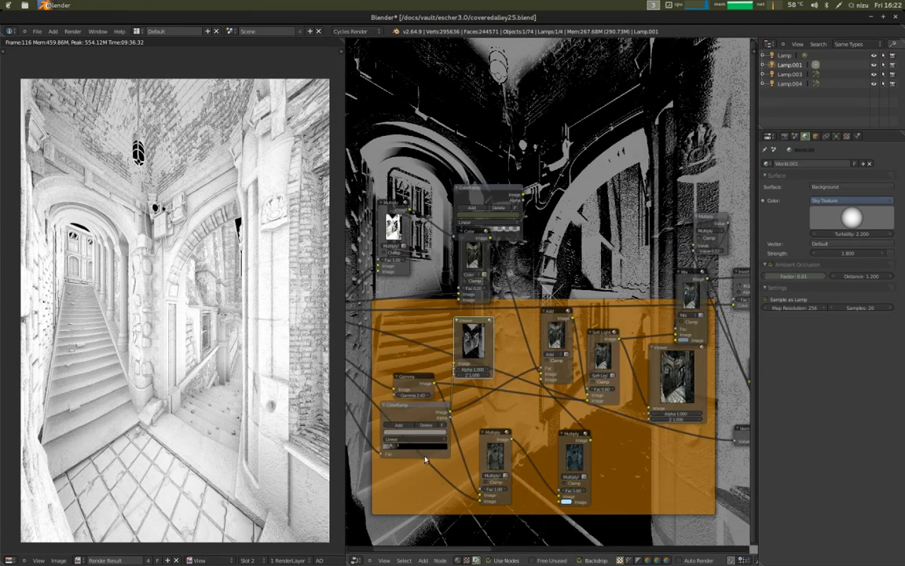
{"action": "left_click", "coordinate": [397, 428]}
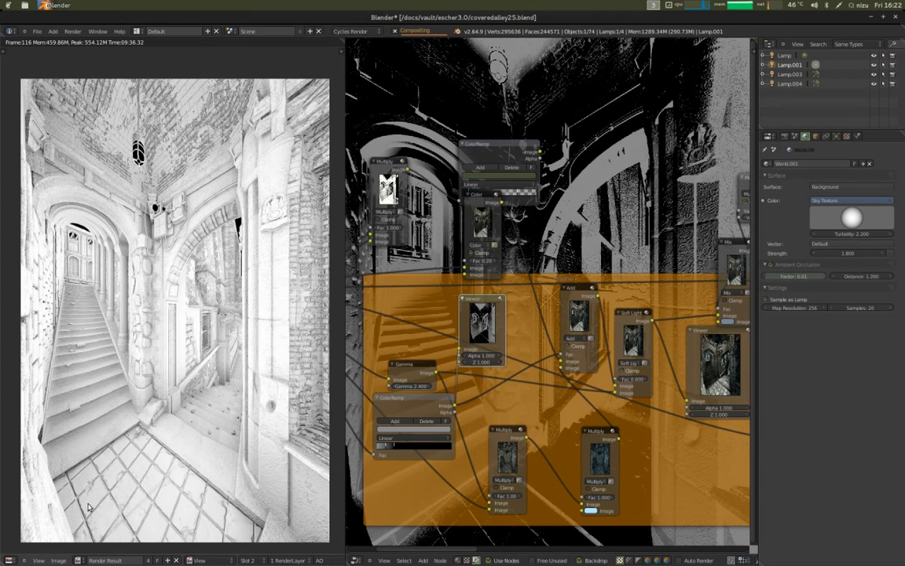
- Switch the Image Editor render pass from AO to Combined
{"action": "middle_click_drag", "start_coordinate": [336, 437], "coordinate": [387, 343]}
{"action": "scroll", "coordinate": [432, 415], "scroll_direction": "down", "scroll_amount": 2}
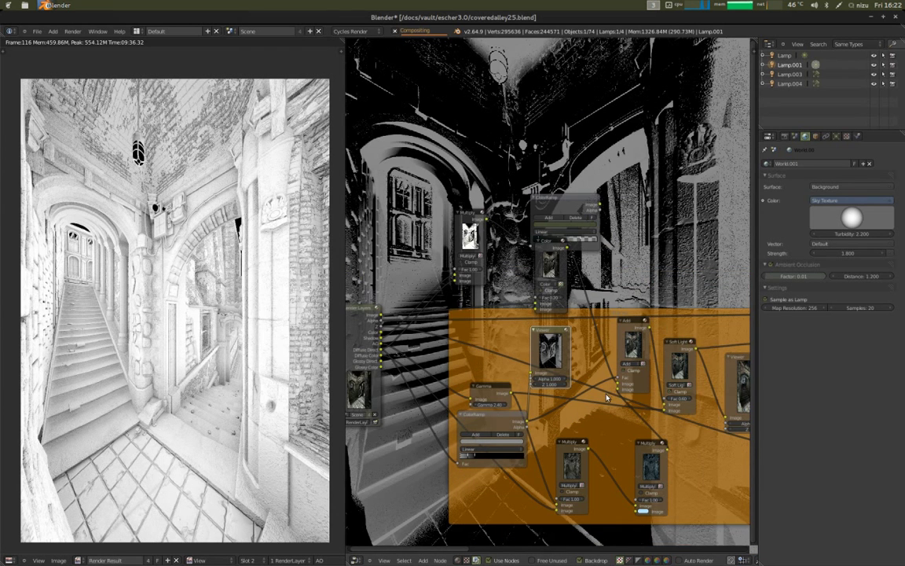
{"action": "scroll", "coordinate": [603, 331], "scroll_direction": "up", "scroll_amount": 1}
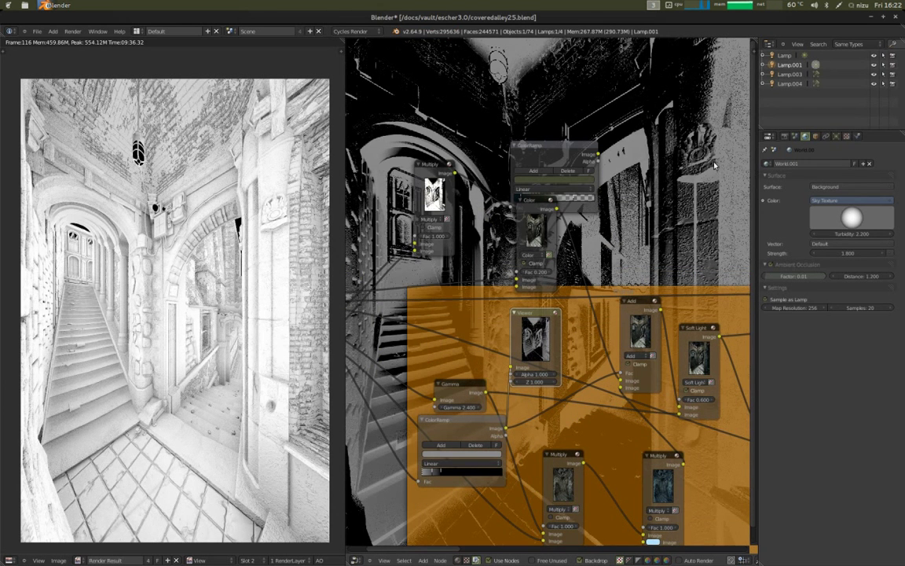
{"action": "scroll", "coordinate": [539, 383], "scroll_direction": "down", "scroll_amount": 3}
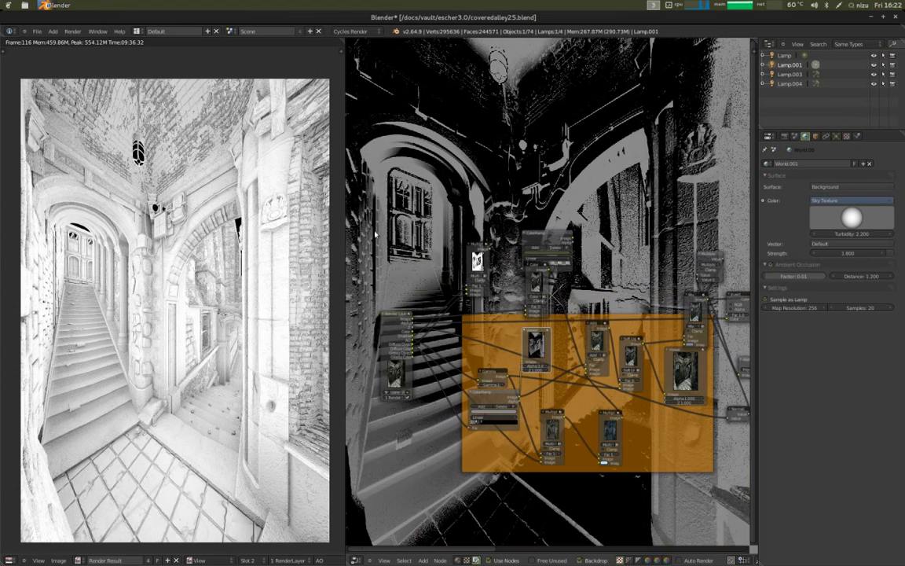
{"action": "scroll", "coordinate": [609, 379], "scroll_direction": "up", "scroll_amount": 2}
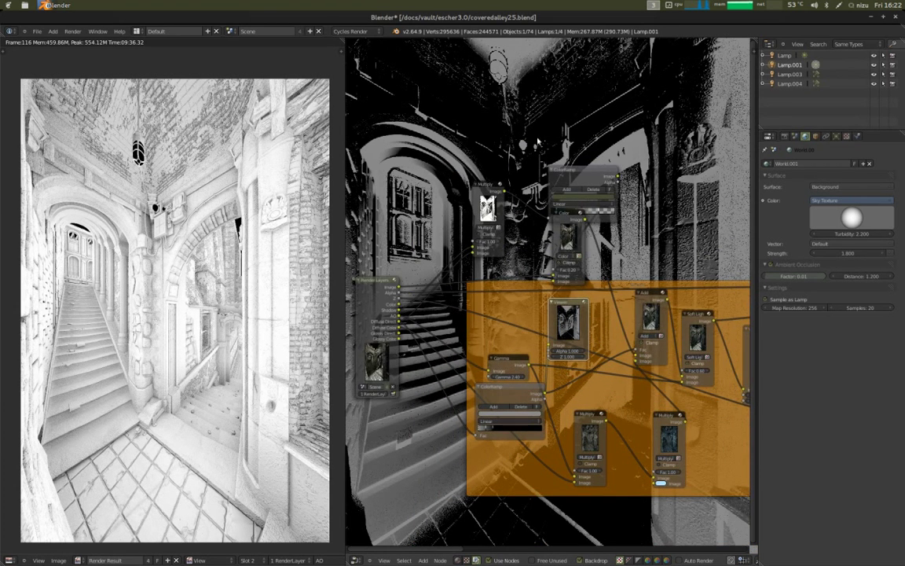
{"action": "scroll", "coordinate": [554, 381], "scroll_direction": "down", "scroll_amount": 1}
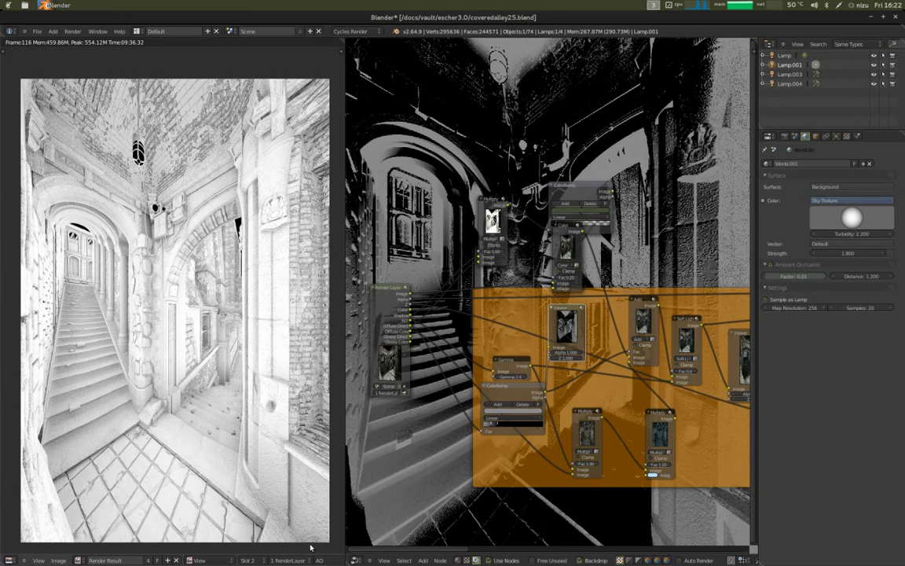
{"action": "left_click", "coordinate": [318, 559]}
{"action": "left_click", "coordinate": [311, 501]}
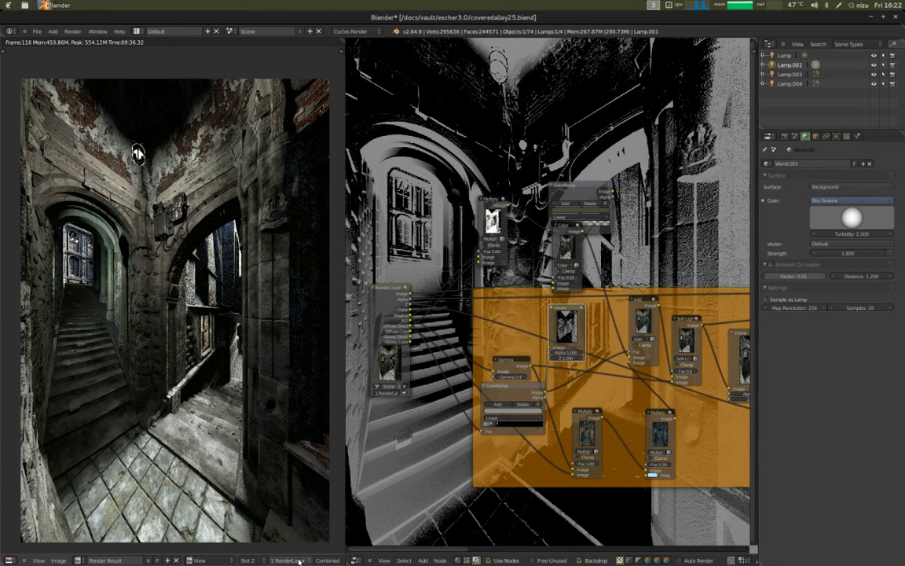
- Display the Composite output and nudge the Soft Light node while zooming in to inspect
{"action": "left_click", "coordinate": [298, 561]}
{"action": "left_click", "coordinate": [292, 545]}
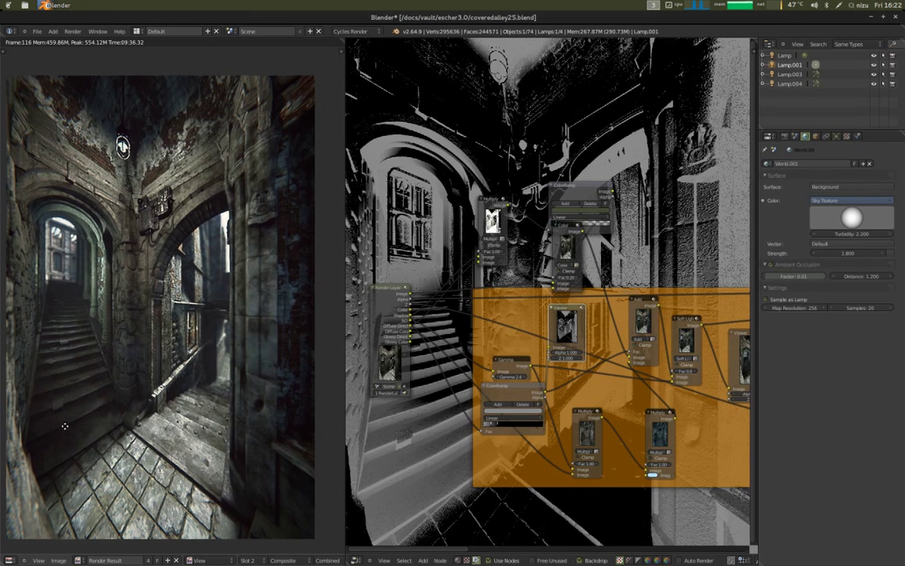
{"action": "scroll", "coordinate": [566, 328], "scroll_direction": "down", "scroll_amount": 2}
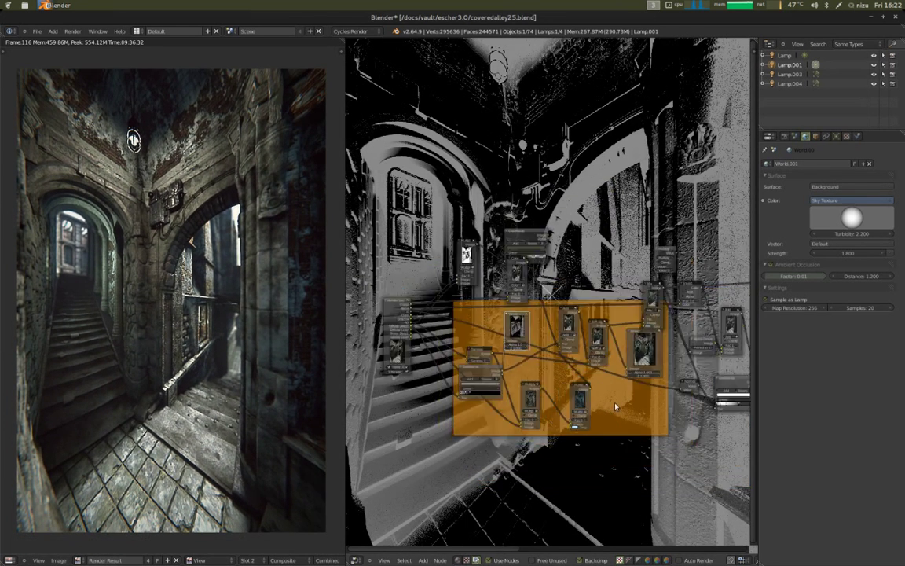
{"action": "scroll", "coordinate": [566, 328], "scroll_direction": "up", "scroll_amount": 4}
{"action": "left_click_drag", "start_coordinate": [566, 329], "coordinate": [571, 322]}
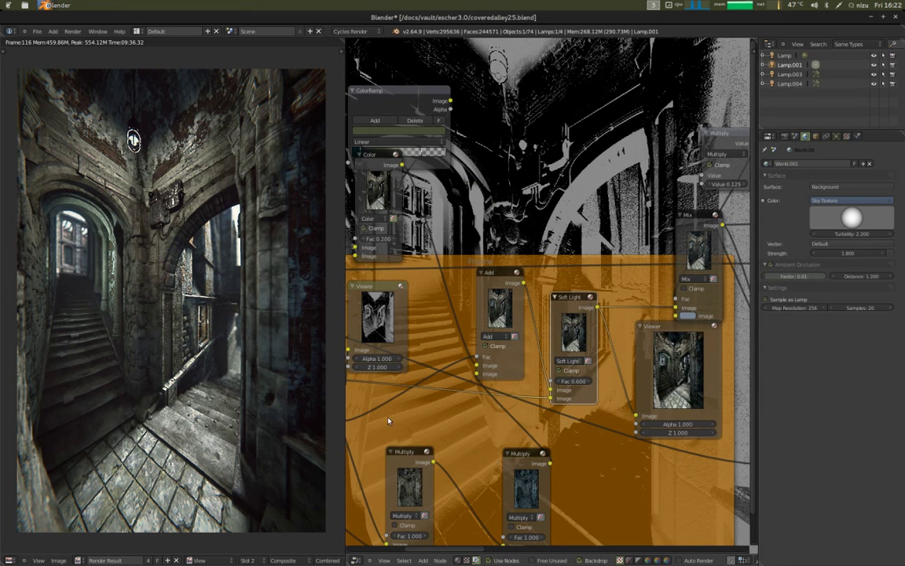
{"action": "scroll", "coordinate": [176, 119], "scroll_direction": "up", "scroll_amount": 3}
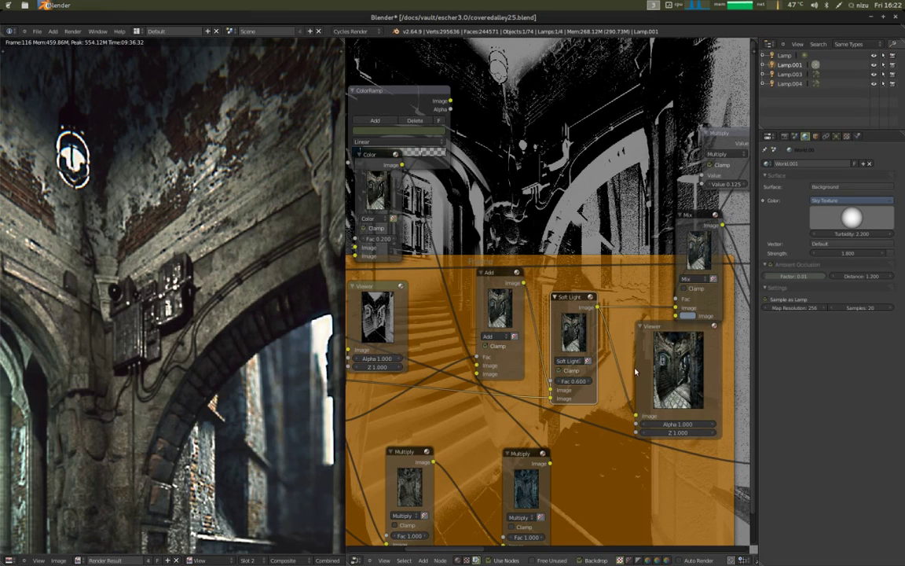
{"action": "scroll", "coordinate": [563, 377], "scroll_direction": "up", "scroll_amount": 2}
{"action": "scroll", "coordinate": [562, 377], "scroll_direction": "up", "scroll_amount": 1}
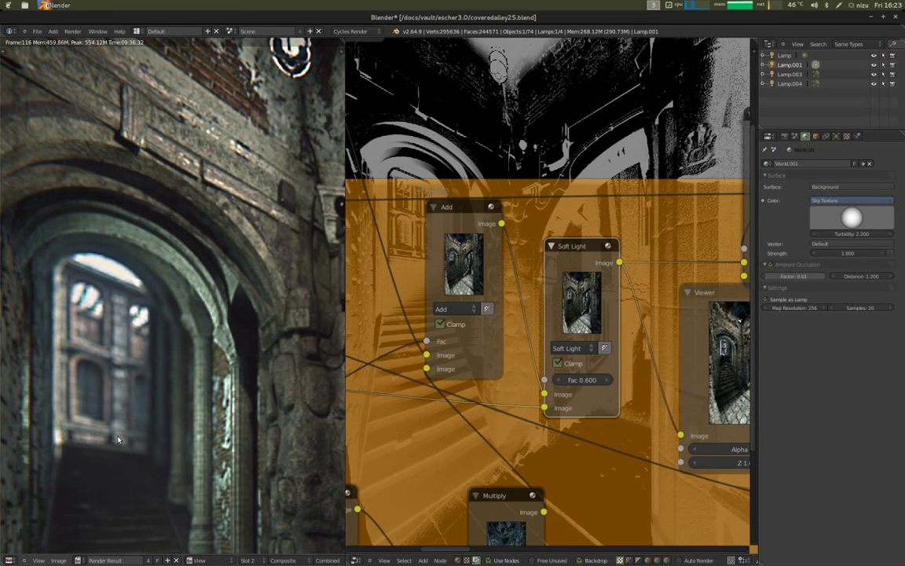
{"action": "scroll", "coordinate": [160, 419], "scroll_direction": "down", "scroll_amount": 6}
{"action": "scroll", "coordinate": [161, 419], "scroll_direction": "up", "scroll_amount": 3}
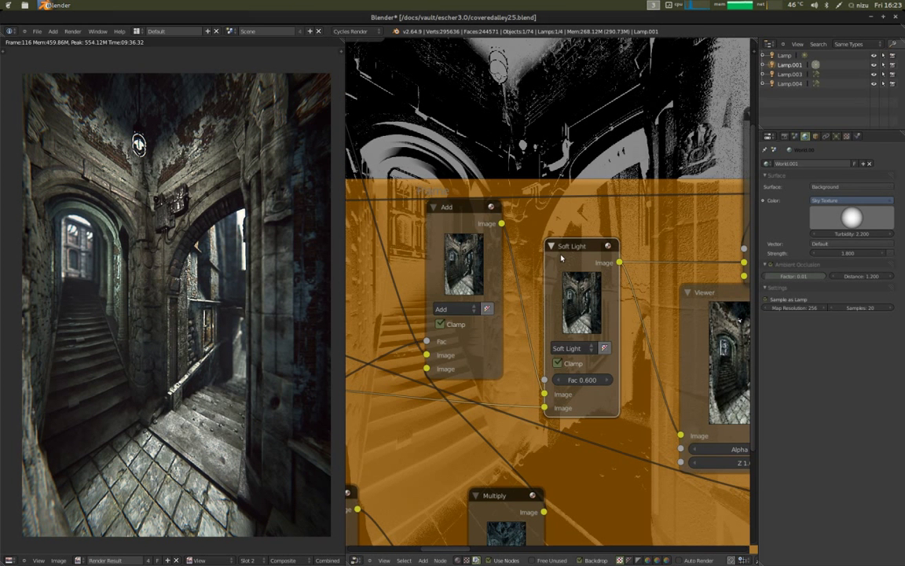
{"action": "left_click_drag", "start_coordinate": [561, 255], "coordinate": [562, 242]}
{"action": "scroll", "coordinate": [586, 383], "scroll_direction": "down", "scroll_amount": 2}
{"action": "scroll", "coordinate": [586, 383], "scroll_direction": "up", "scroll_amount": 2}
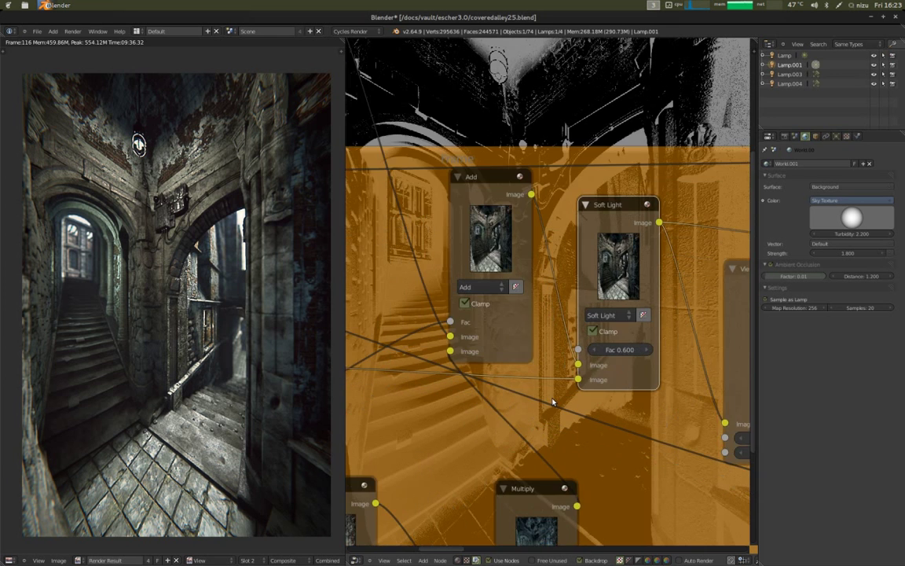
{"action": "scroll", "coordinate": [585, 383], "scroll_direction": "up", "scroll_amount": 1}
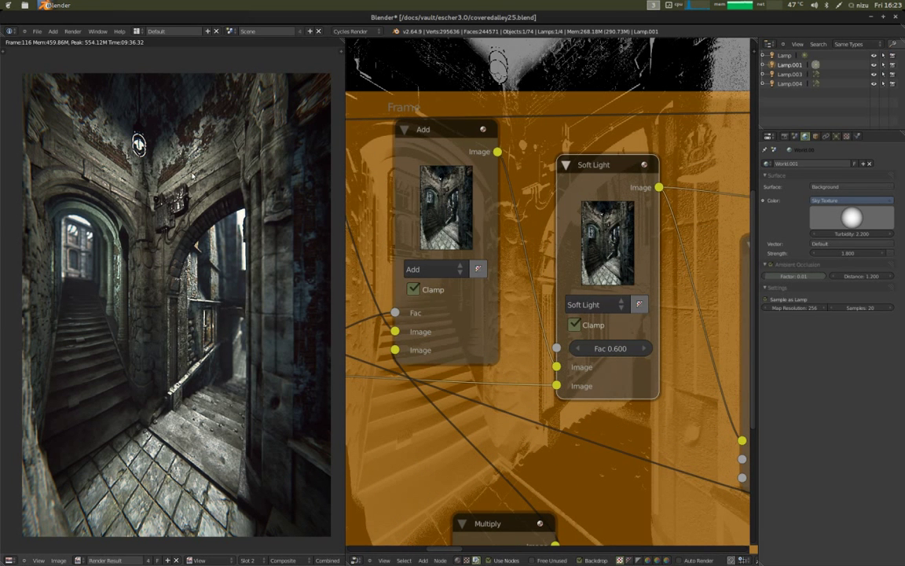
{"action": "scroll", "coordinate": [183, 162], "scroll_direction": "up", "scroll_amount": 5}
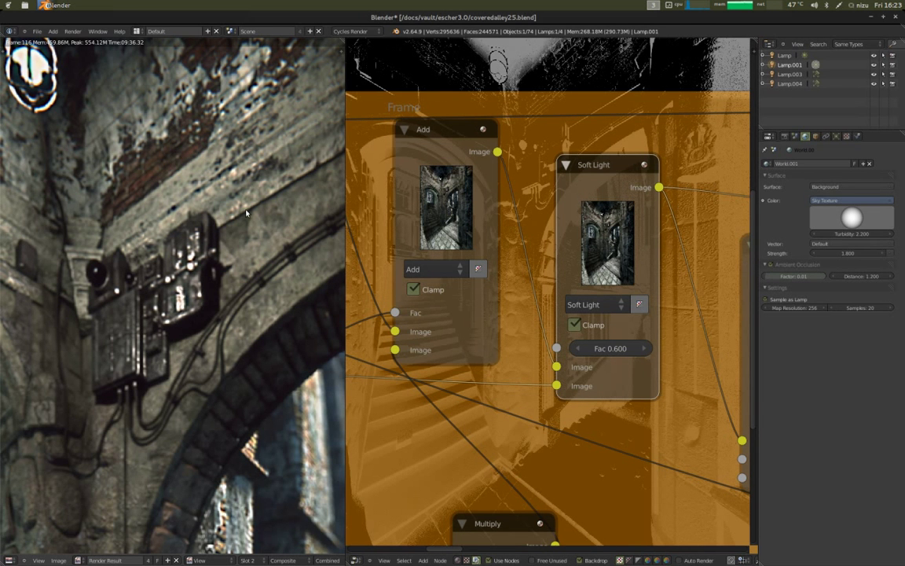
{"action": "scroll", "coordinate": [236, 400], "scroll_direction": "down", "scroll_amount": 8}
{"action": "middle_click_drag", "start_coordinate": [237, 406], "coordinate": [192, 410]}
{"action": "scroll", "coordinate": [248, 359], "scroll_direction": "up", "scroll_amount": 5}
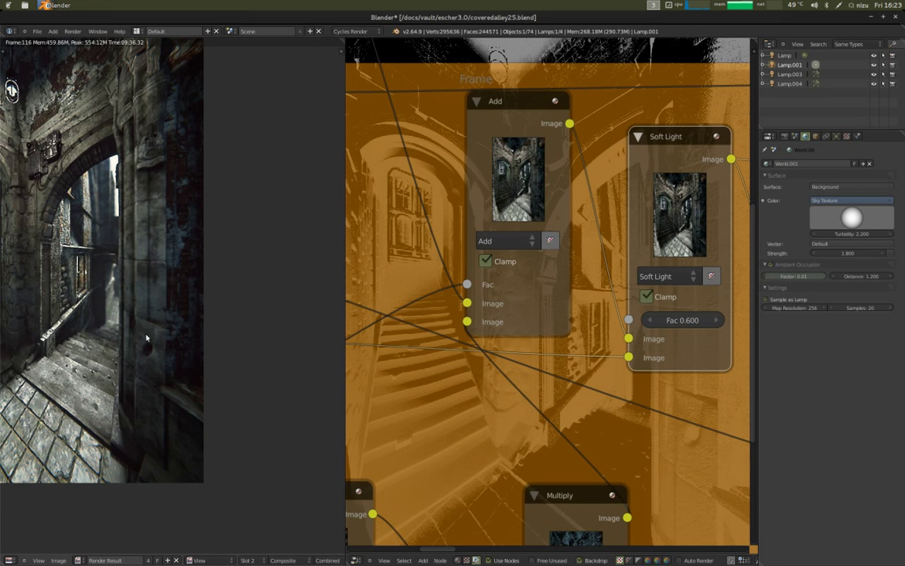
{"action": "middle_click_drag", "start_coordinate": [146, 338], "coordinate": [188, 347]}
{"action": "scroll", "coordinate": [188, 347], "scroll_direction": "down", "scroll_amount": 3}
{"action": "scroll", "coordinate": [188, 347], "scroll_direction": "up", "scroll_amount": 1}
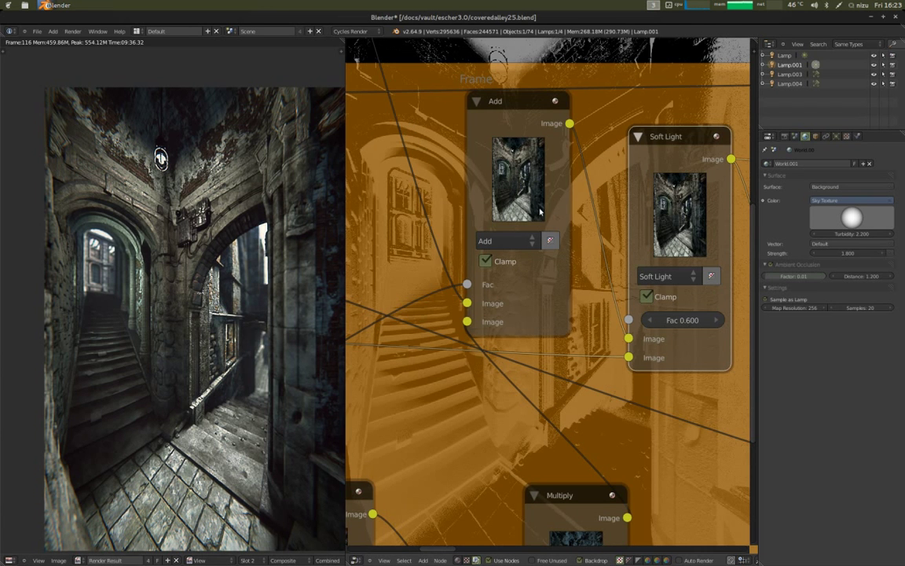
{"action": "scroll", "coordinate": [548, 286], "scroll_direction": "down", "scroll_amount": 5}
{"action": "scroll", "coordinate": [547, 286], "scroll_direction": "up", "scroll_amount": 2}
{"action": "scroll", "coordinate": [159, 262], "scroll_direction": "up", "scroll_amount": 1}
{"action": "scroll", "coordinate": [170, 257], "scroll_direction": "up", "scroll_amount": 1}
{"action": "scroll", "coordinate": [207, 239], "scroll_direction": "down", "scroll_amount": 2}
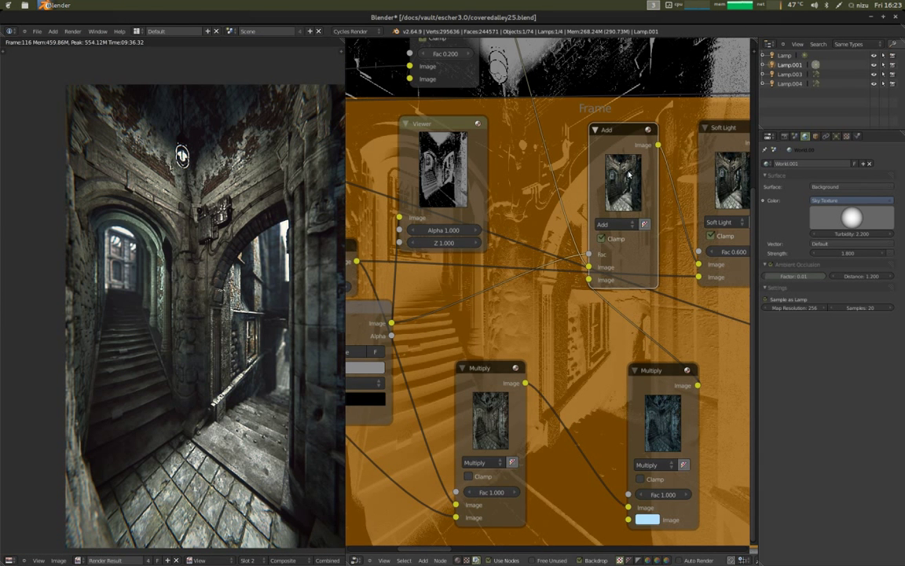
- Shift the Add node and move the ColorRamp node up onto the Gamma node
{"action": "left_click_drag", "start_coordinate": [626, 181], "coordinate": [622, 188]}
{"action": "middle_click_drag", "start_coordinate": [196, 314], "coordinate": [177, 301]}
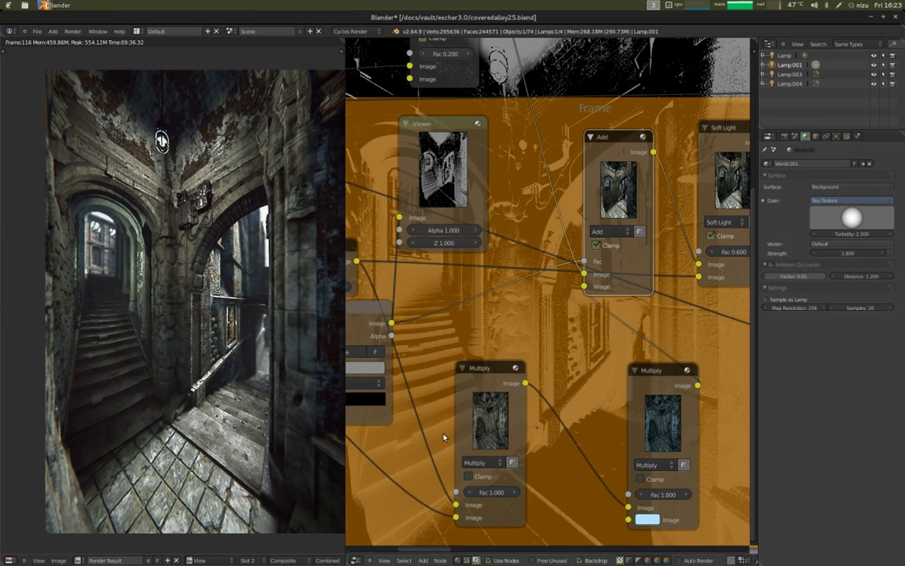
{"action": "scroll", "coordinate": [584, 431], "scroll_direction": "down", "scroll_amount": 1}
{"action": "scroll", "coordinate": [499, 491], "scroll_direction": "down", "scroll_amount": 1}
{"action": "middle_click_drag", "start_coordinate": [452, 442], "coordinate": [467, 406]}
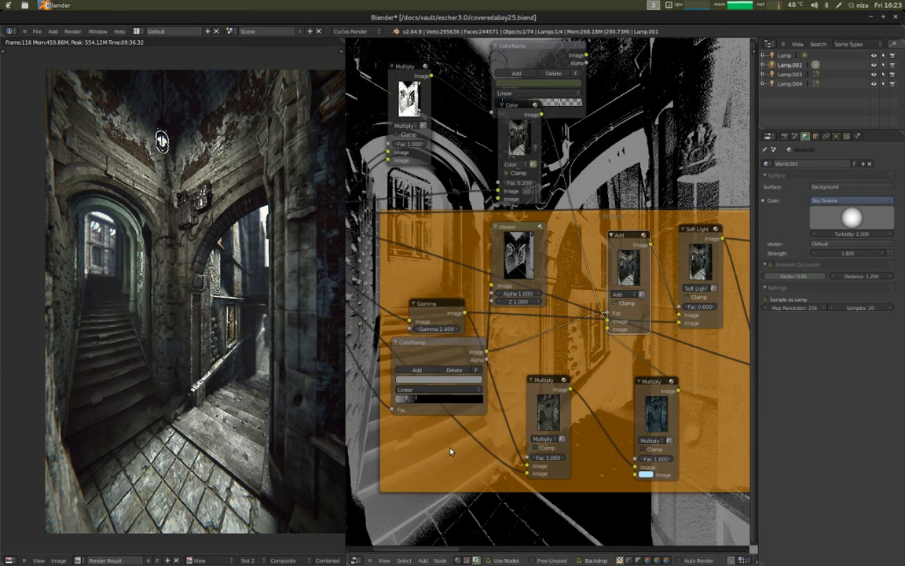
{"action": "left_click_drag", "start_coordinate": [455, 345], "coordinate": [481, 338]}
{"action": "scroll", "coordinate": [481, 339], "scroll_direction": "down", "scroll_amount": 1}
{"action": "middle_click_drag", "start_coordinate": [481, 339], "coordinate": [538, 340]}
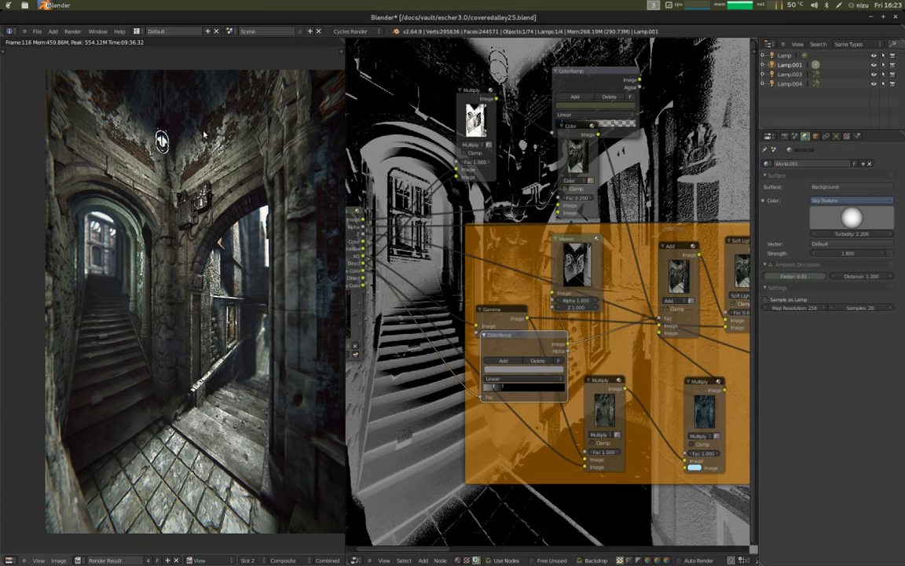
{"action": "scroll", "coordinate": [370, 416], "scroll_direction": "up", "scroll_amount": 2}
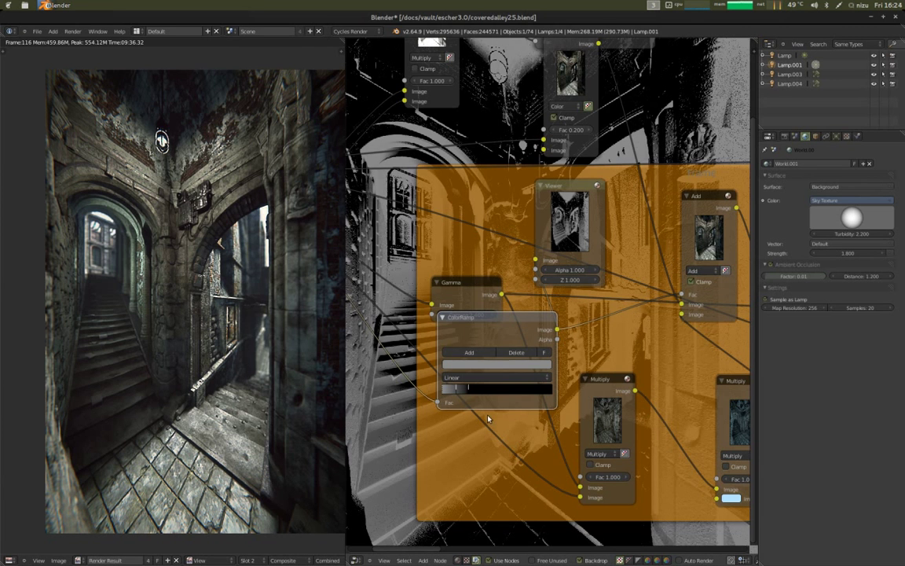
{"action": "scroll", "coordinate": [568, 362], "scroll_direction": "down", "scroll_amount": 2}
- Move the middle Multiply node up onto the ColorRamp
{"action": "middle_click_drag", "start_coordinate": [637, 458], "coordinate": [594, 417]}
{"action": "scroll", "coordinate": [594, 423], "scroll_direction": "up", "scroll_amount": 1}
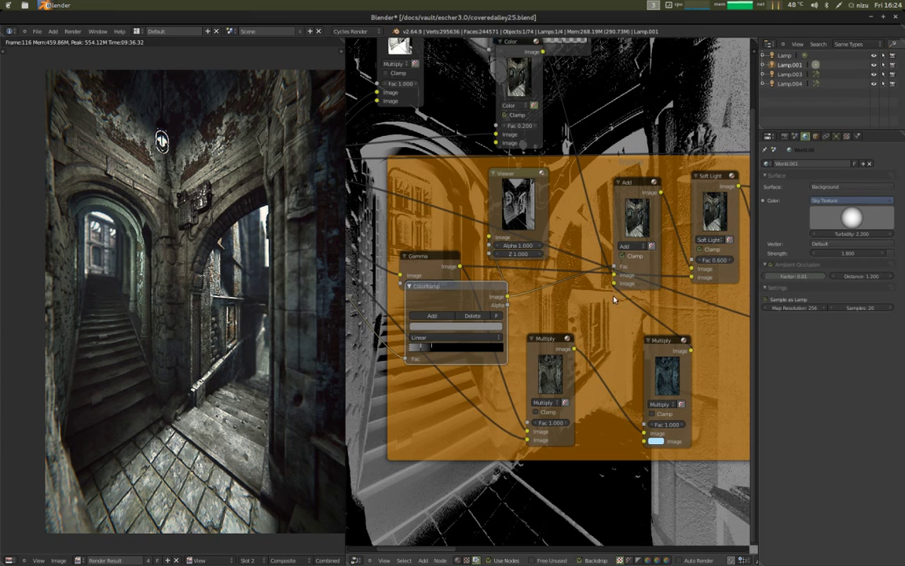
{"action": "scroll", "coordinate": [548, 303], "scroll_direction": "down", "scroll_amount": 2}
{"action": "scroll", "coordinate": [548, 303], "scroll_direction": "up", "scroll_amount": 1}
{"action": "scroll", "coordinate": [664, 436], "scroll_direction": "up", "scroll_amount": 1}
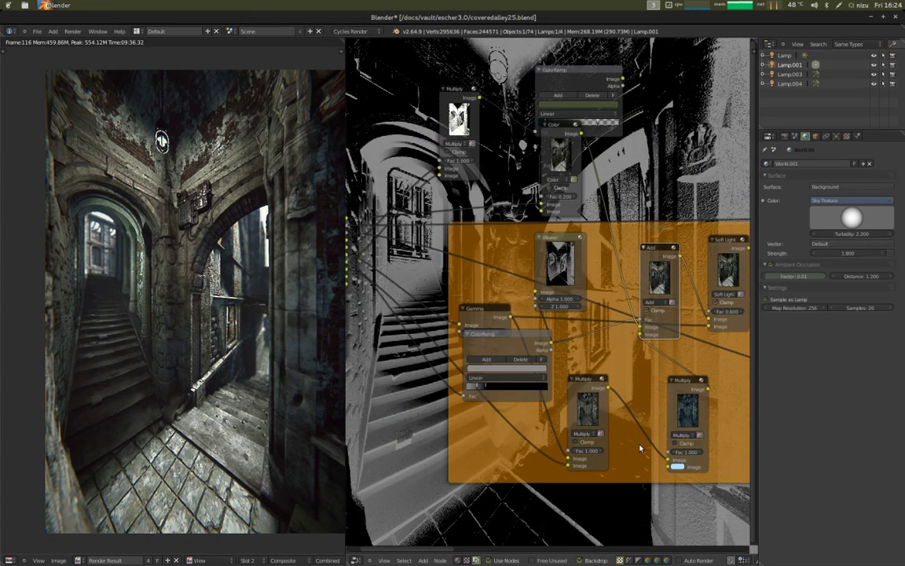
{"action": "middle_click_drag", "start_coordinate": [622, 430], "coordinate": [640, 439]}
{"action": "left_click_drag", "start_coordinate": [601, 405], "coordinate": [580, 391]}
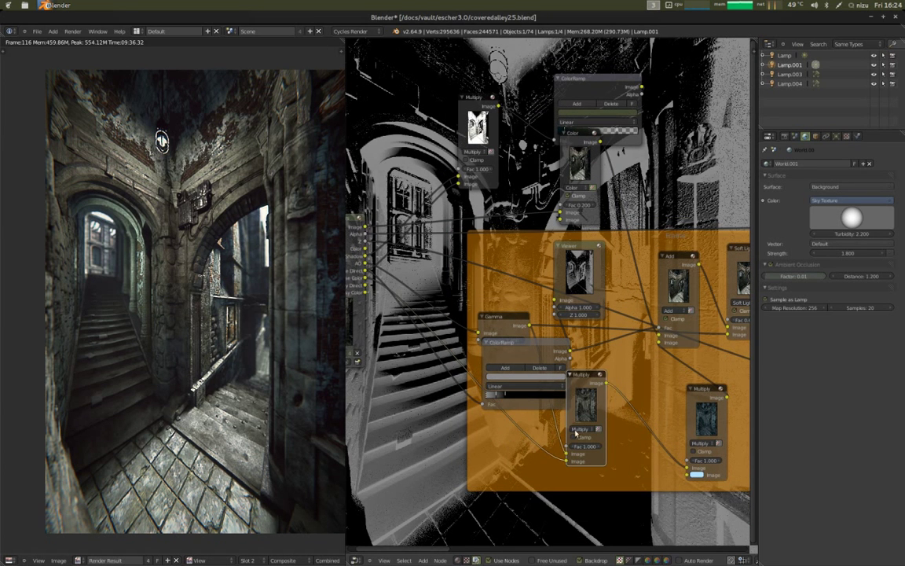
- Link the Multiply Image output to the Viewer and place the Viewer beside Multiply
{"action": "middle_click_drag", "start_coordinate": [573, 447], "coordinate": [619, 487]}
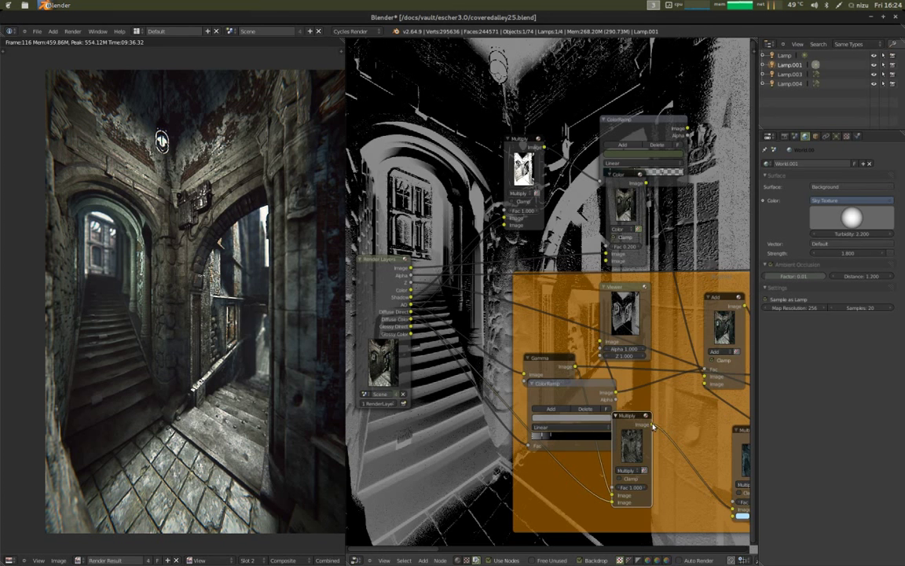
{"action": "left_click_drag", "start_coordinate": [649, 424], "coordinate": [601, 340]}
{"action": "left_click_drag", "start_coordinate": [633, 310], "coordinate": [671, 492]}
{"action": "middle_click_drag", "start_coordinate": [671, 491], "coordinate": [560, 452]}
{"action": "left_click_drag", "start_coordinate": [560, 452], "coordinate": [580, 444]}
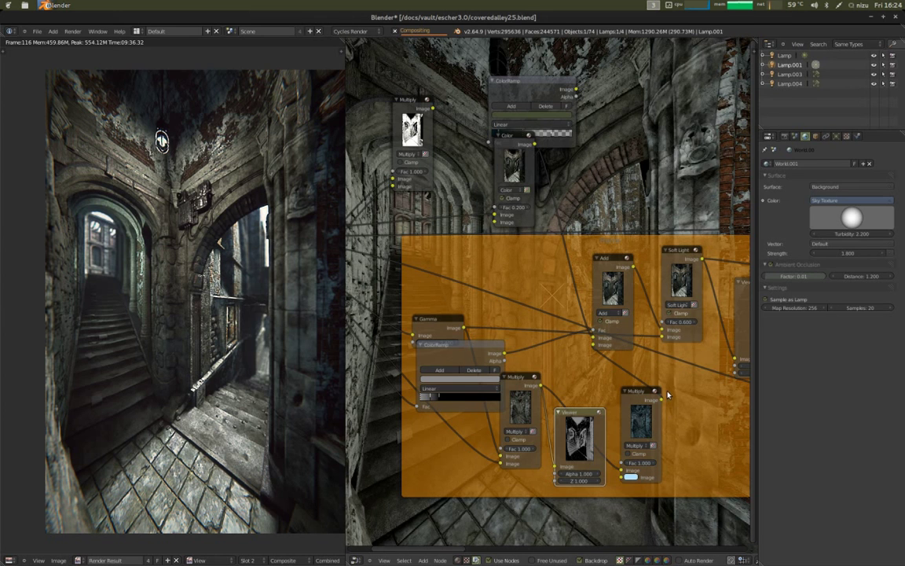
{"action": "scroll", "coordinate": [519, 287], "scroll_direction": "left", "scroll_amount": 4, "text": "ctrl"}
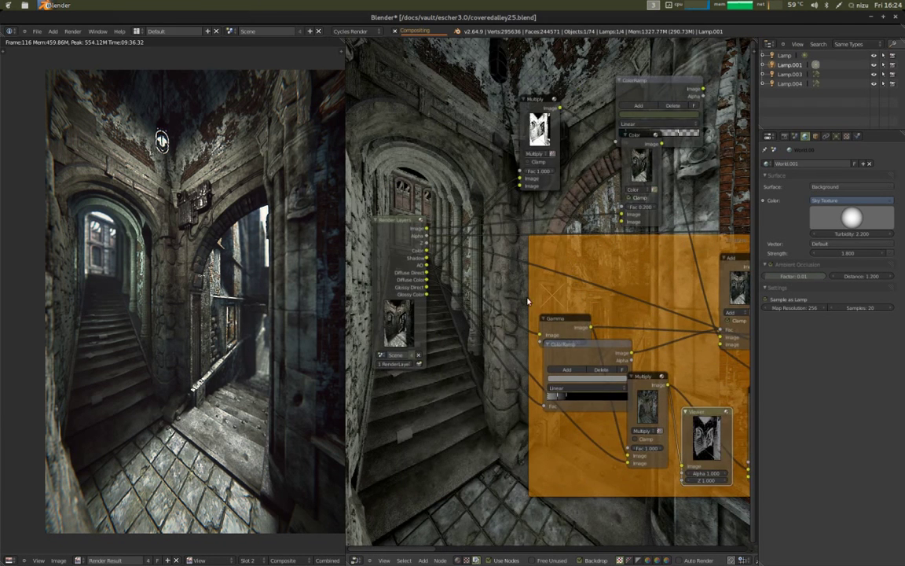
{"action": "scroll", "coordinate": [511, 289], "scroll_direction": "up", "scroll_amount": 1}
{"action": "scroll", "coordinate": [585, 377], "scroll_direction": "down", "scroll_amount": 1}
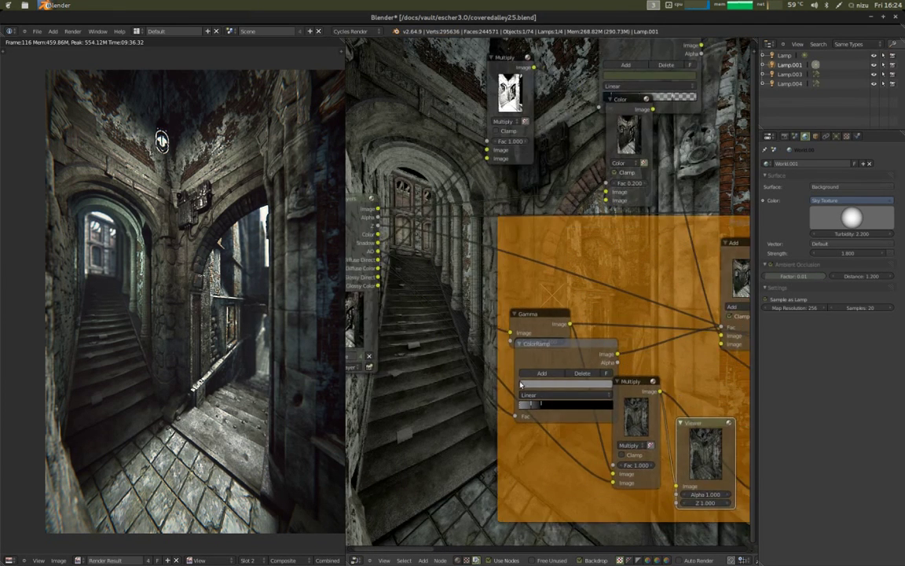
{"action": "scroll", "coordinate": [519, 405], "scroll_direction": "down", "scroll_amount": 2}
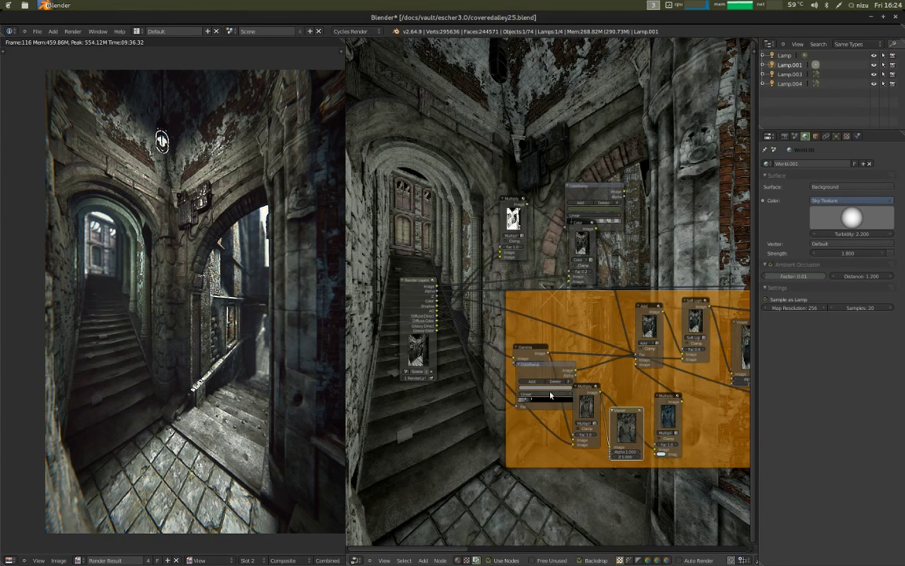
{"action": "scroll", "coordinate": [389, 301], "scroll_direction": "up", "scroll_amount": 2}
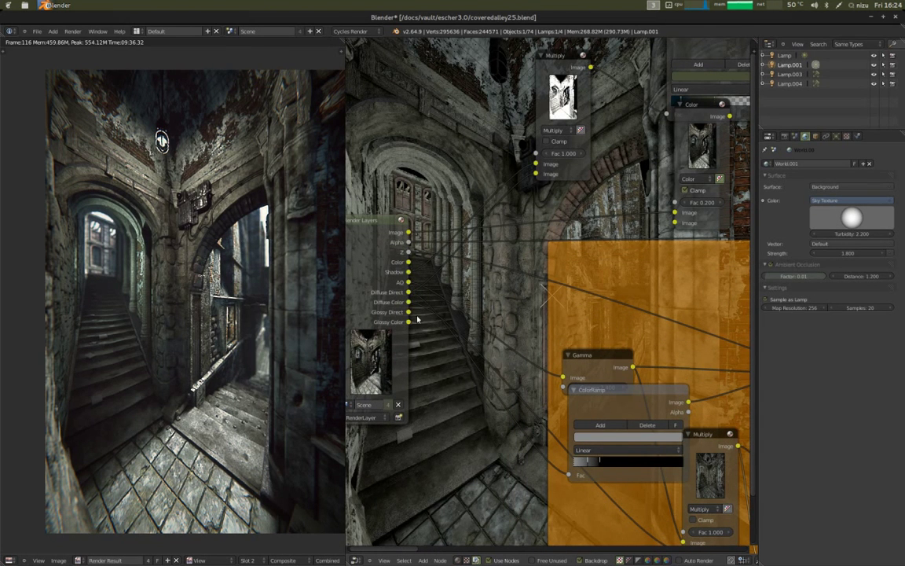
{"action": "scroll", "coordinate": [432, 329], "scroll_direction": "down", "scroll_amount": 3}
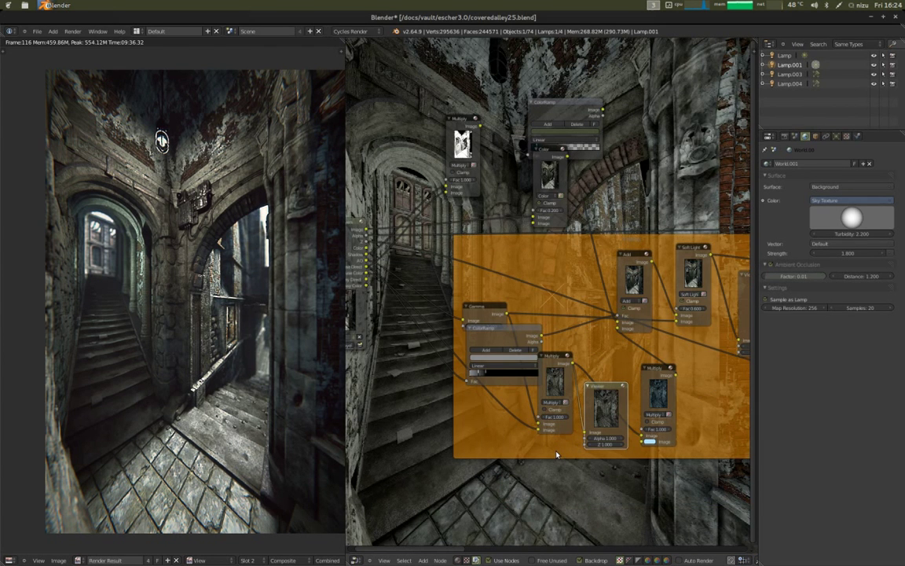
{"action": "scroll", "coordinate": [613, 260], "scroll_direction": "down", "scroll_amount": 2}
{"action": "scroll", "coordinate": [613, 260], "scroll_direction": "up", "scroll_amount": 2}
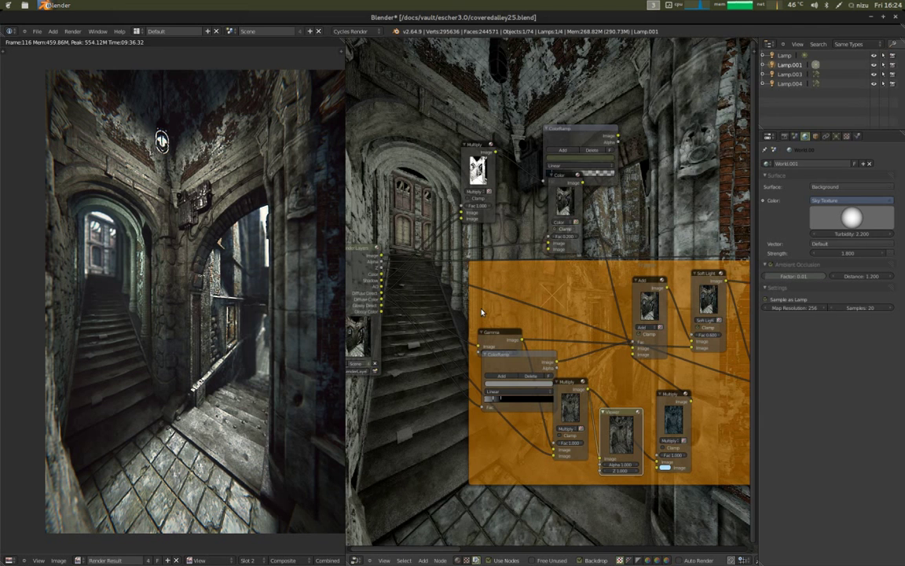
{"action": "scroll", "coordinate": [602, 425], "scroll_direction": "up", "scroll_amount": 2}
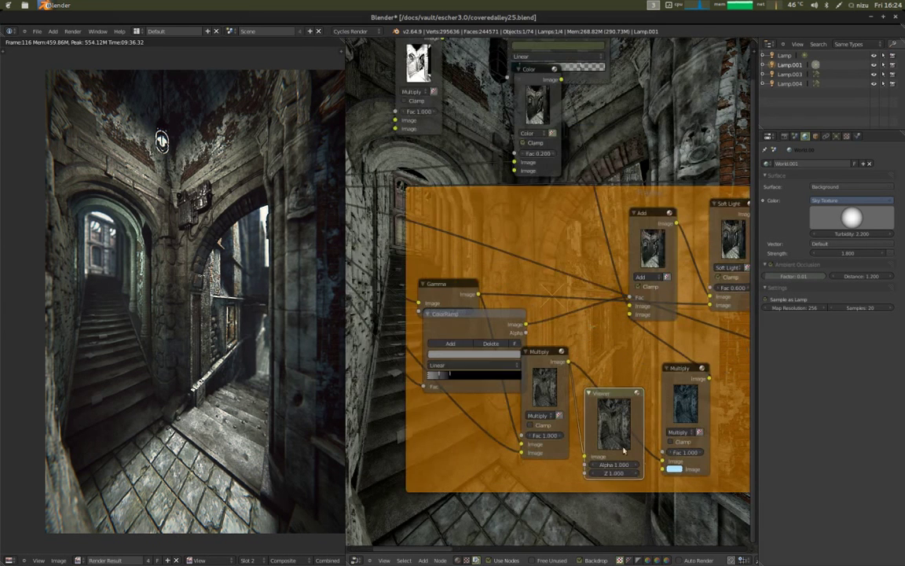
{"action": "scroll", "coordinate": [603, 424], "scroll_direction": "down", "scroll_amount": 2}
{"action": "scroll", "coordinate": [545, 334], "scroll_direction": "up", "scroll_amount": 1}
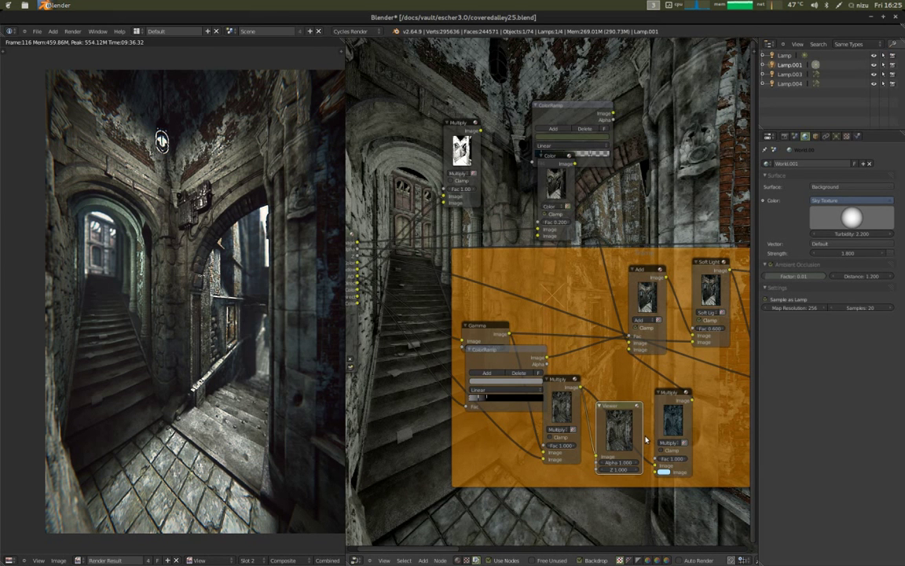
{"action": "scroll", "coordinate": [646, 440], "scroll_direction": "up", "scroll_amount": 1}
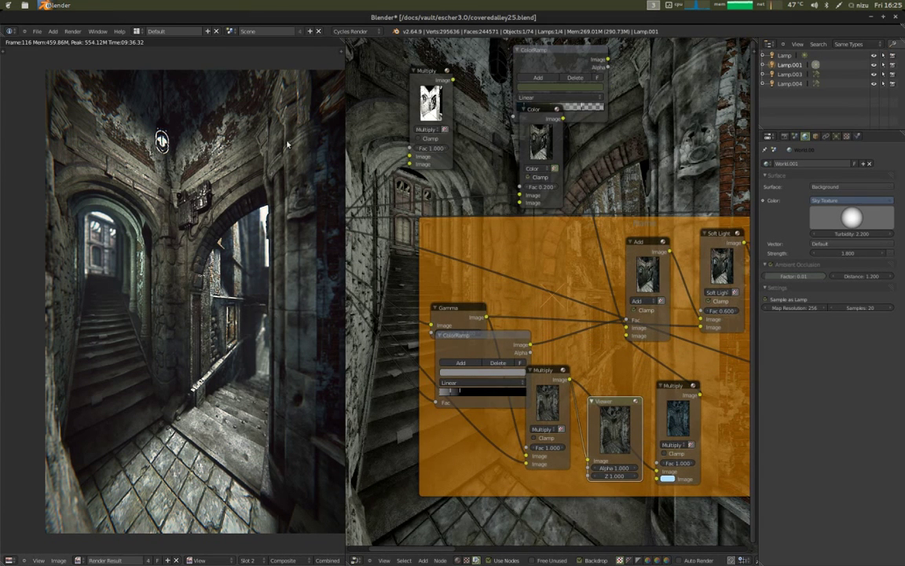
{"action": "middle_click_drag", "start_coordinate": [667, 261], "coordinate": [432, 281]}
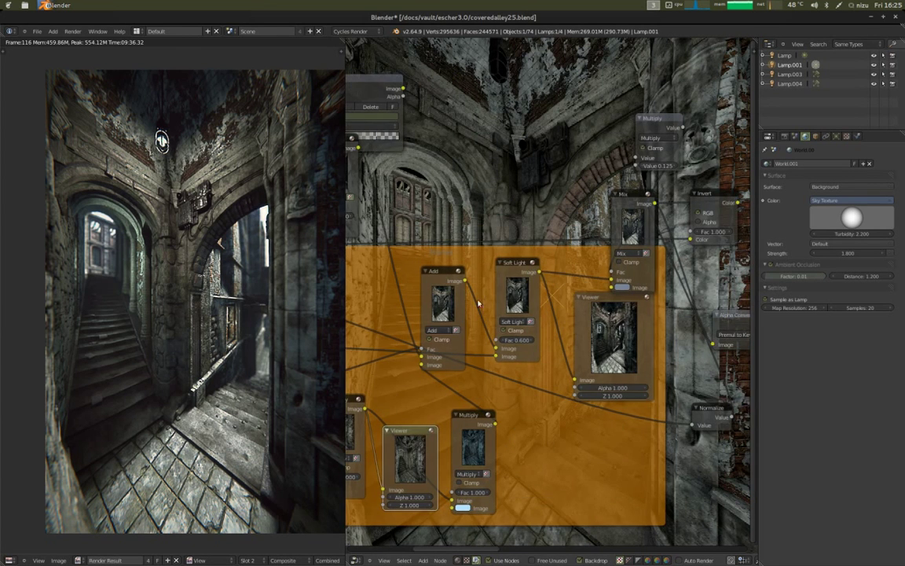
{"action": "scroll", "coordinate": [713, 386], "scroll_direction": "down", "scroll_amount": 1}
{"action": "scroll", "coordinate": [713, 386], "scroll_direction": "up", "scroll_amount": 1}
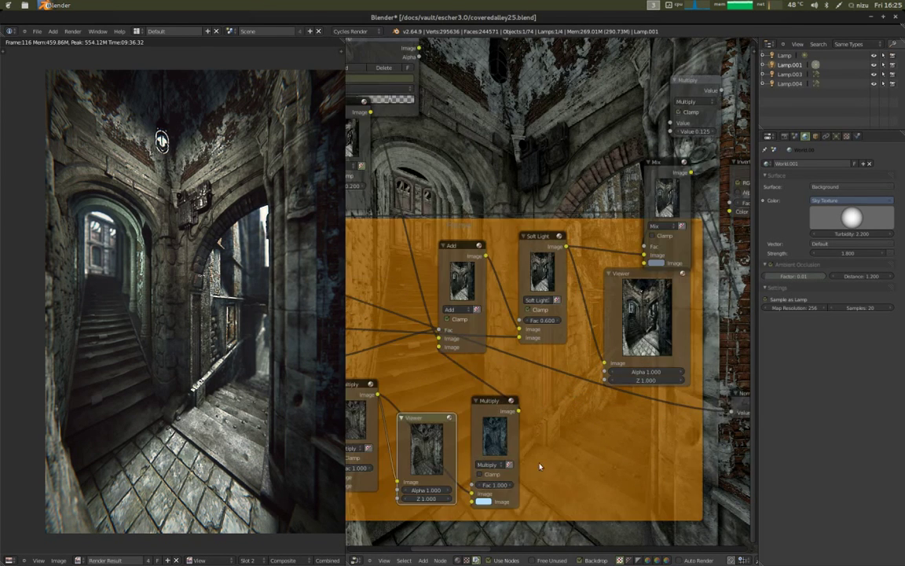
{"action": "middle_click_drag", "start_coordinate": [323, 279], "coordinate": [256, 267]}
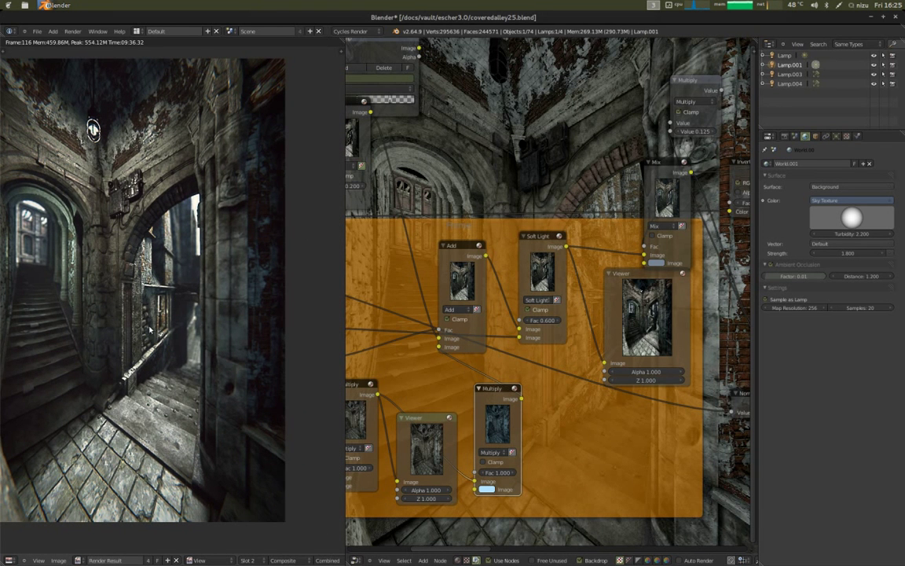
{"action": "middle_click_drag", "start_coordinate": [104, 127], "coordinate": [142, 144]}
{"action": "scroll", "coordinate": [111, 291], "scroll_direction": "down", "scroll_amount": 1}
{"action": "scroll", "coordinate": [111, 291], "scroll_direction": "up", "scroll_amount": 1}
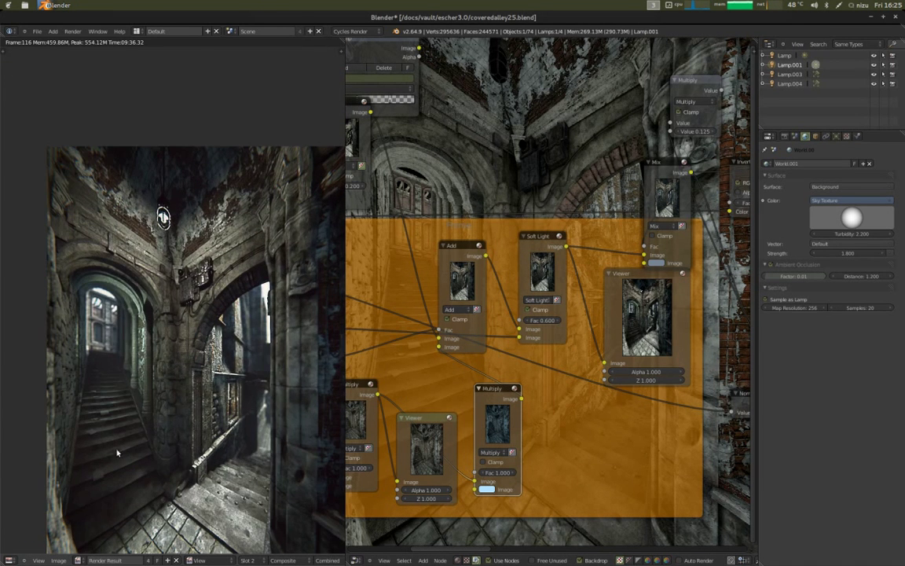
{"action": "scroll", "coordinate": [111, 405], "scroll_direction": "up", "scroll_amount": 2}
{"action": "scroll", "coordinate": [114, 350], "scroll_direction": "down", "scroll_amount": 5}
{"action": "scroll", "coordinate": [136, 391], "scroll_direction": "up", "scroll_amount": 4}
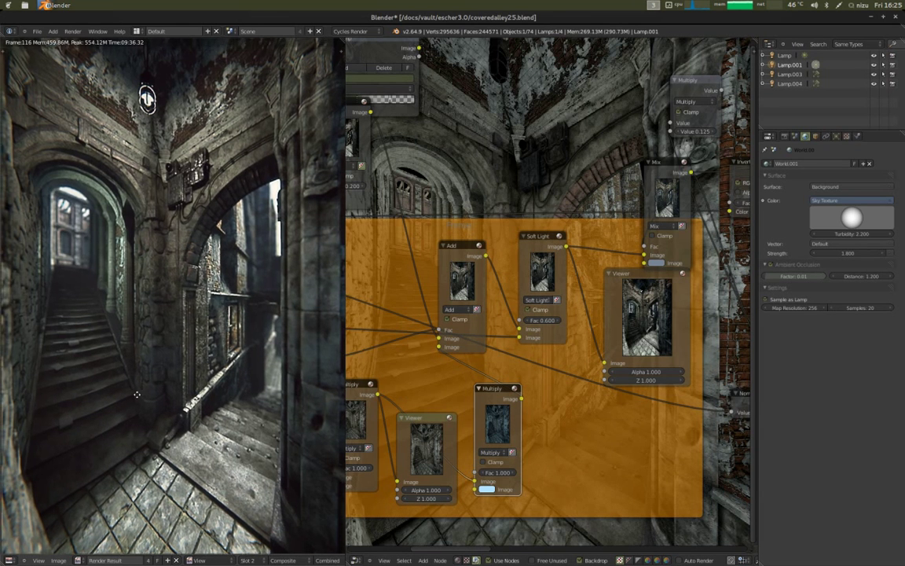
{"action": "scroll", "coordinate": [120, 357], "scroll_direction": "down", "scroll_amount": 2}
{"action": "scroll", "coordinate": [120, 357], "scroll_direction": "up", "scroll_amount": 1}
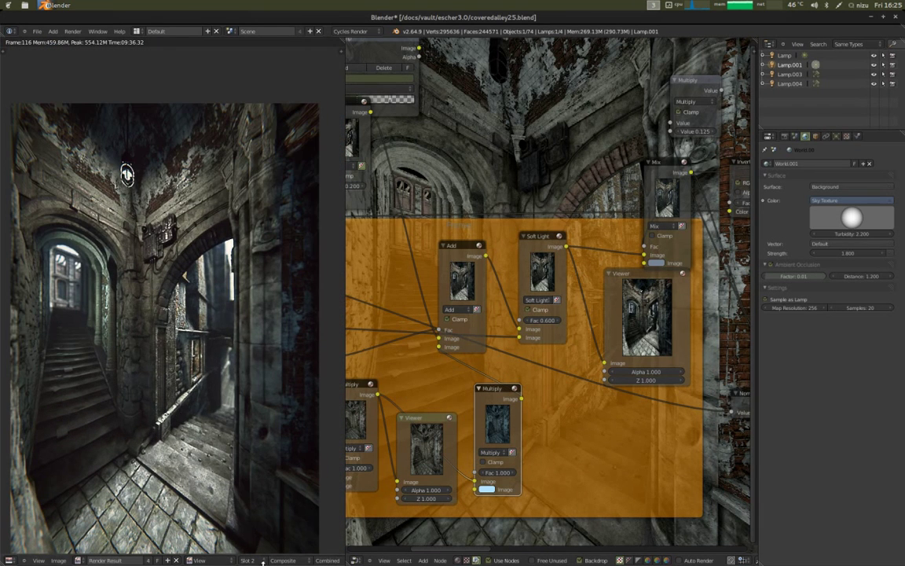
{"action": "left_click", "coordinate": [291, 560]}
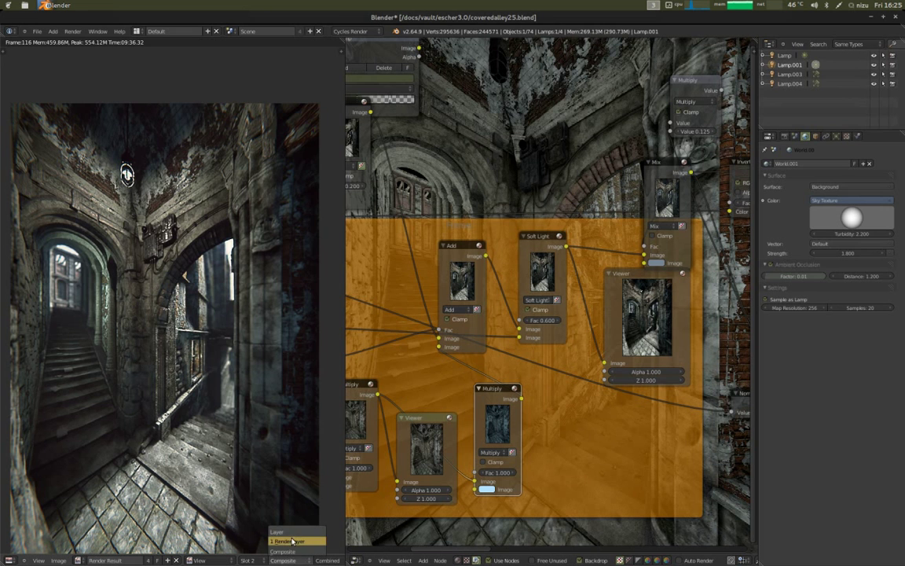
{"action": "left_click", "coordinate": [288, 542]}
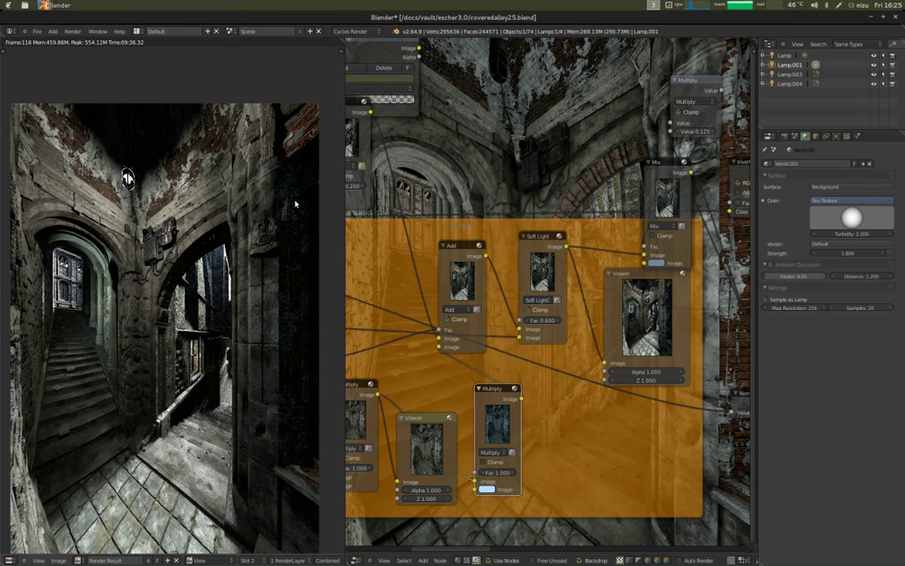
{"action": "middle_click_drag", "start_coordinate": [259, 495], "coordinate": [258, 504]}
{"action": "middle_click_drag", "start_coordinate": [272, 560], "coordinate": [222, 560]}
{"action": "left_click", "coordinate": [223, 560]}
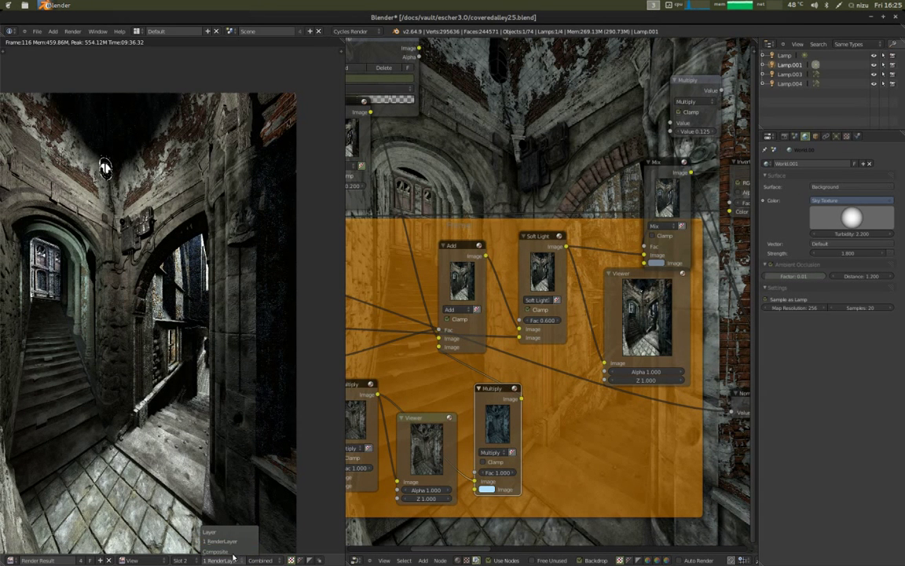
{"action": "left_click", "coordinate": [228, 551]}
{"action": "scroll", "coordinate": [231, 513], "scroll_direction": "down", "scroll_amount": 3}
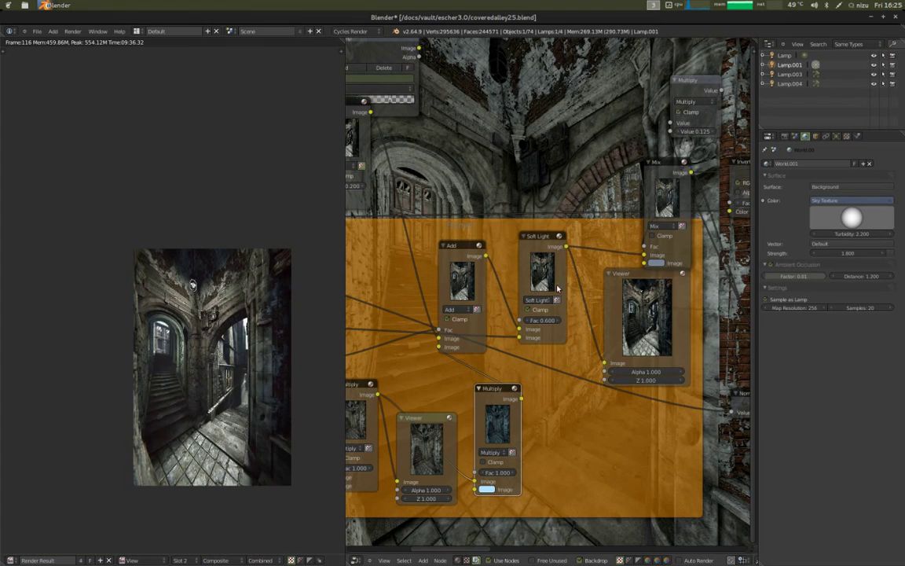
{"action": "middle_click_drag", "start_coordinate": [697, 314], "coordinate": [625, 404]}
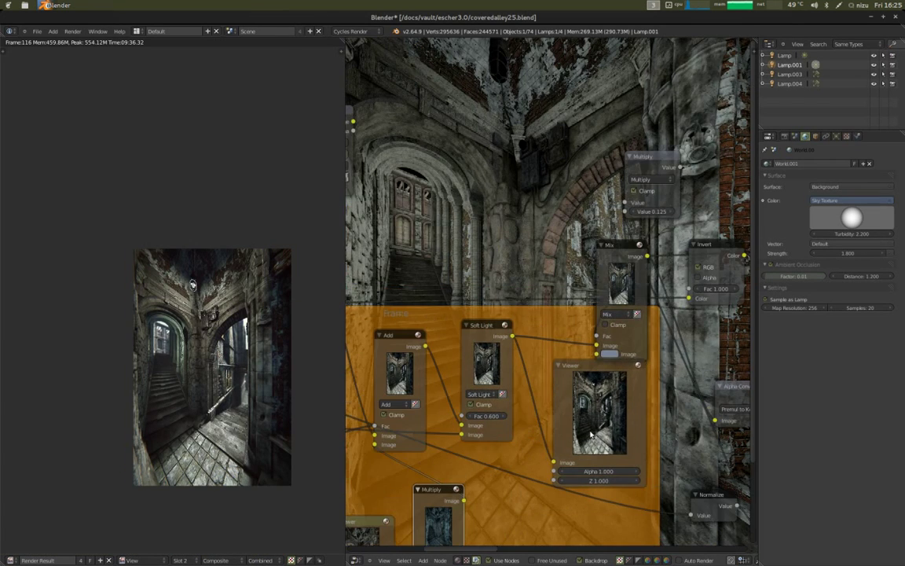
{"action": "scroll", "coordinate": [602, 415], "scroll_direction": "down", "scroll_amount": 2}
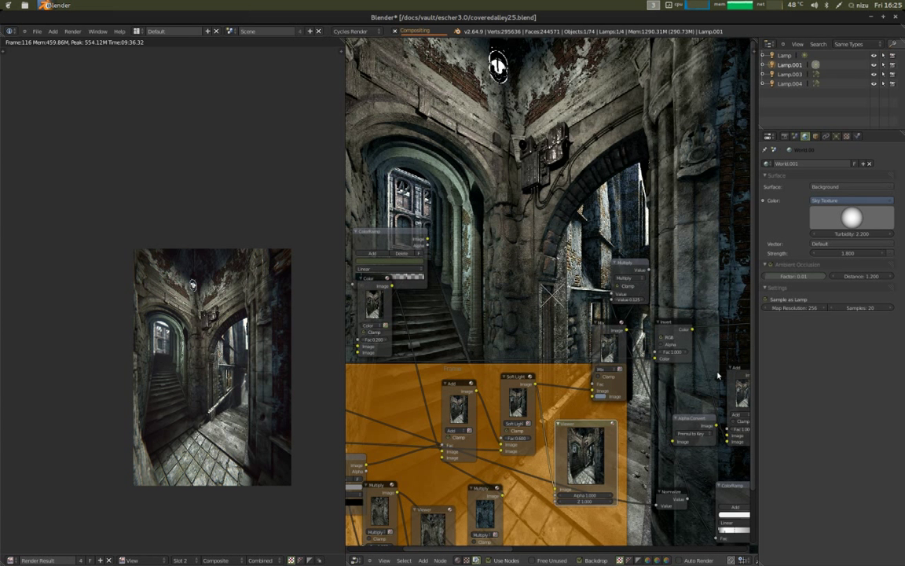
- Move the Viewer node up, then down-right inside the orange frame, and zoom out
{"action": "middle_click_drag", "start_coordinate": [541, 438], "coordinate": [580, 382]}
{"action": "scroll", "coordinate": [212, 367], "scroll_direction": "up", "scroll_amount": 5}
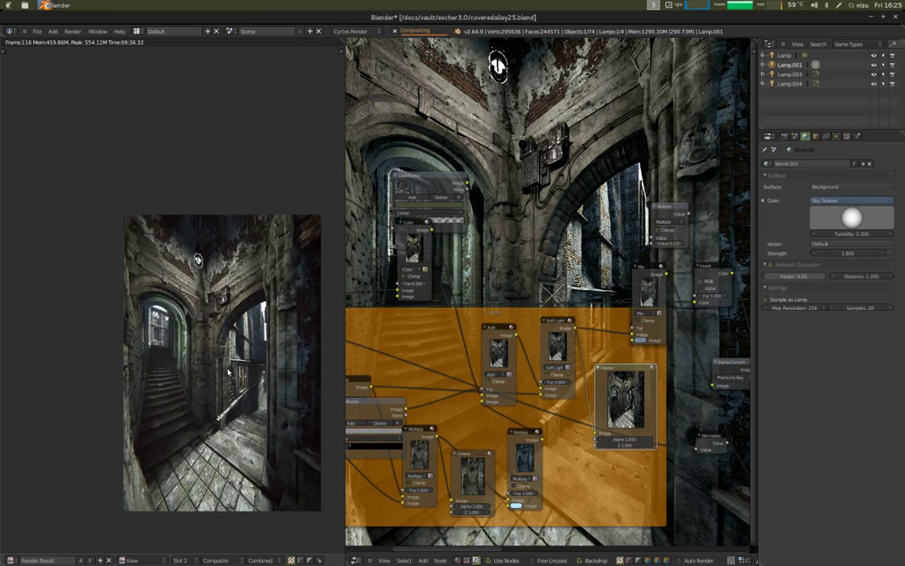
{"action": "scroll", "coordinate": [595, 430], "scroll_direction": "down", "scroll_amount": 2}
{"action": "scroll", "coordinate": [595, 430], "scroll_direction": "up", "scroll_amount": 2}
{"action": "left_click_drag", "start_coordinate": [646, 398], "coordinate": [662, 445]}
{"action": "middle_click_drag", "start_coordinate": [662, 445], "coordinate": [650, 457]}
{"action": "scroll", "coordinate": [619, 393], "scroll_direction": "down", "scroll_amount": 1}
{"action": "middle_click_drag", "start_coordinate": [476, 407], "coordinate": [490, 437]}
{"action": "scroll", "coordinate": [597, 472], "scroll_direction": "down", "scroll_amount": 1}
{"action": "mouse_move", "coordinate": [618, 500]}
{"action": "middle_mouse_down"}
{"action": "mouse_move", "coordinate": [482, 480]}
{"action": "mouse_move", "coordinate": [371, 431]}
{"action": "mouse_move", "coordinate": [433, 490]}
{"action": "mouse_move", "coordinate": [438, 545]}
{"action": "mouse_move", "coordinate": [608, 498]}
{"action": "middle_mouse_up"}
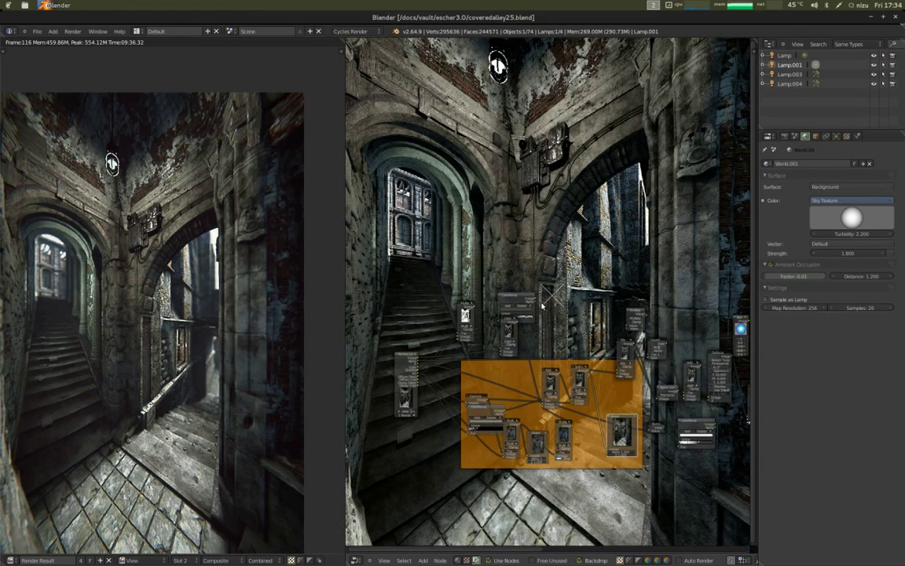